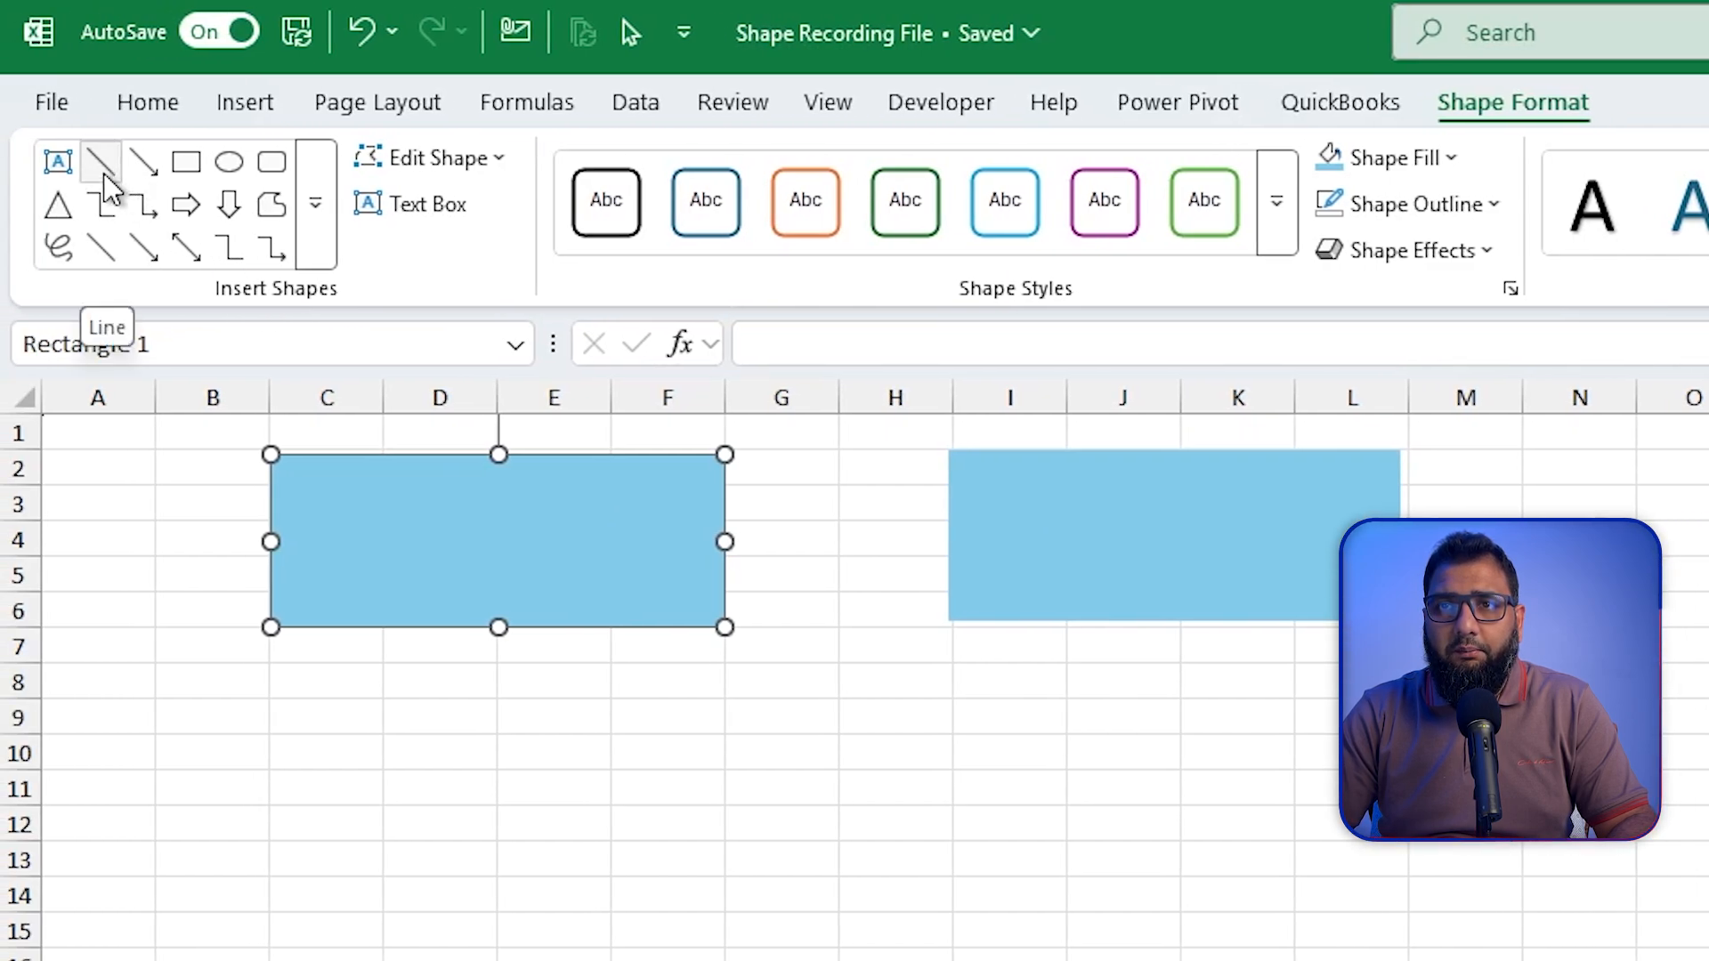
# Step: Draw a straight line connector from the first rectangle's right midpoint to the far right midpoint of the second rectangle
pyautogui.click(103, 173)
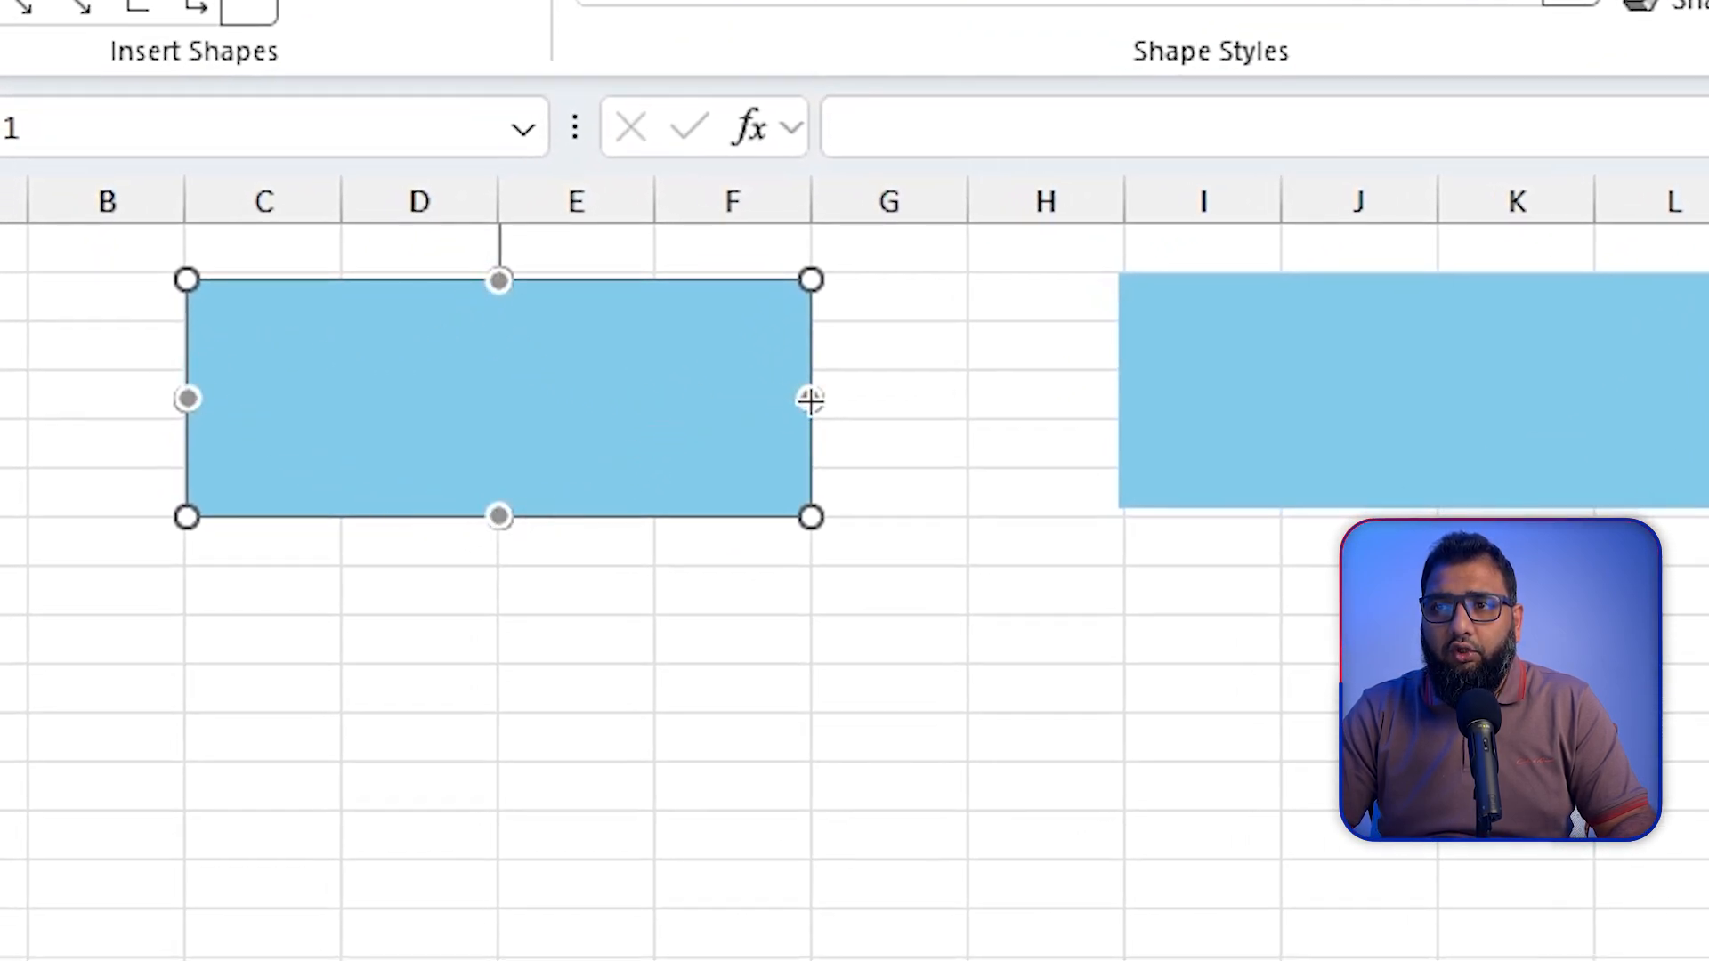
pyautogui.moveTo(810, 400); pyautogui.dragTo(1143, 390)
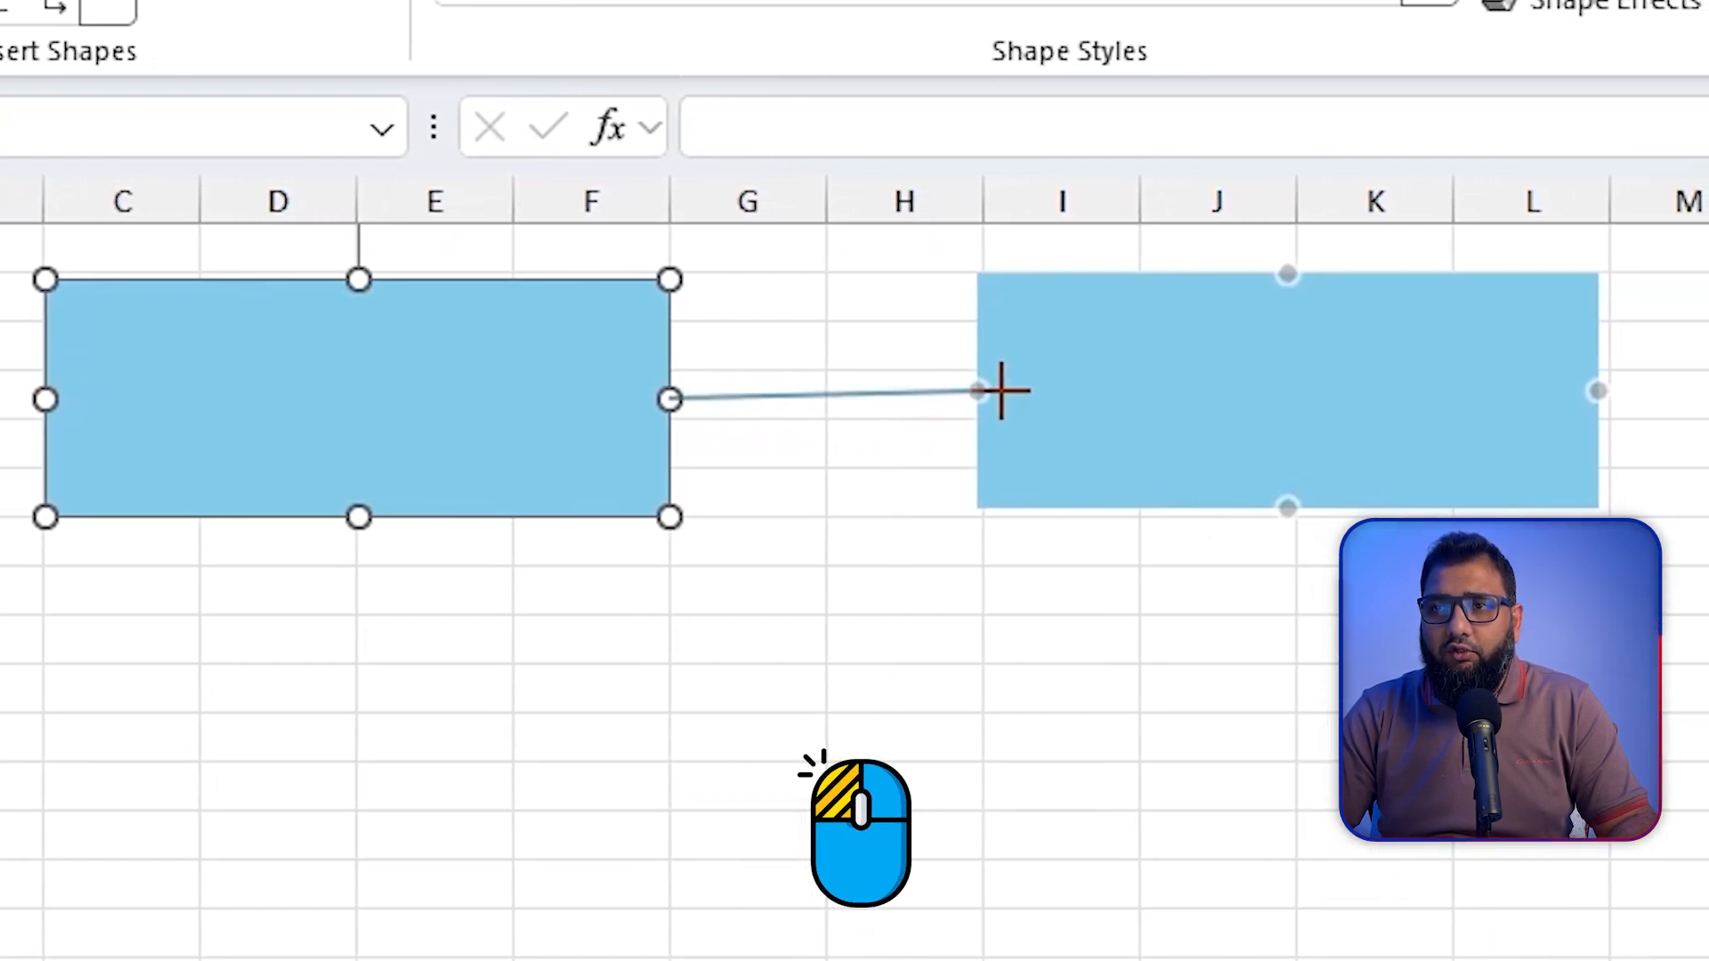
pyautogui.moveTo(1001, 390); pyautogui.dragTo(1025, 327)
pyautogui.moveTo(1032, 392)
pyautogui.mouseDown()
pyautogui.moveTo(1060, 363)
pyautogui.moveTo(1102, 381)
pyautogui.moveTo(1276, 283)
pyautogui.moveTo(1522, 385)
pyautogui.moveTo(1633, 385)
pyautogui.moveTo(1576, 389)
pyautogui.moveTo(1567, 432)
pyautogui.moveTo(1302, 503)
pyautogui.moveTo(1568, 435)
pyautogui.moveTo(1600, 392)
pyautogui.mouseUp()
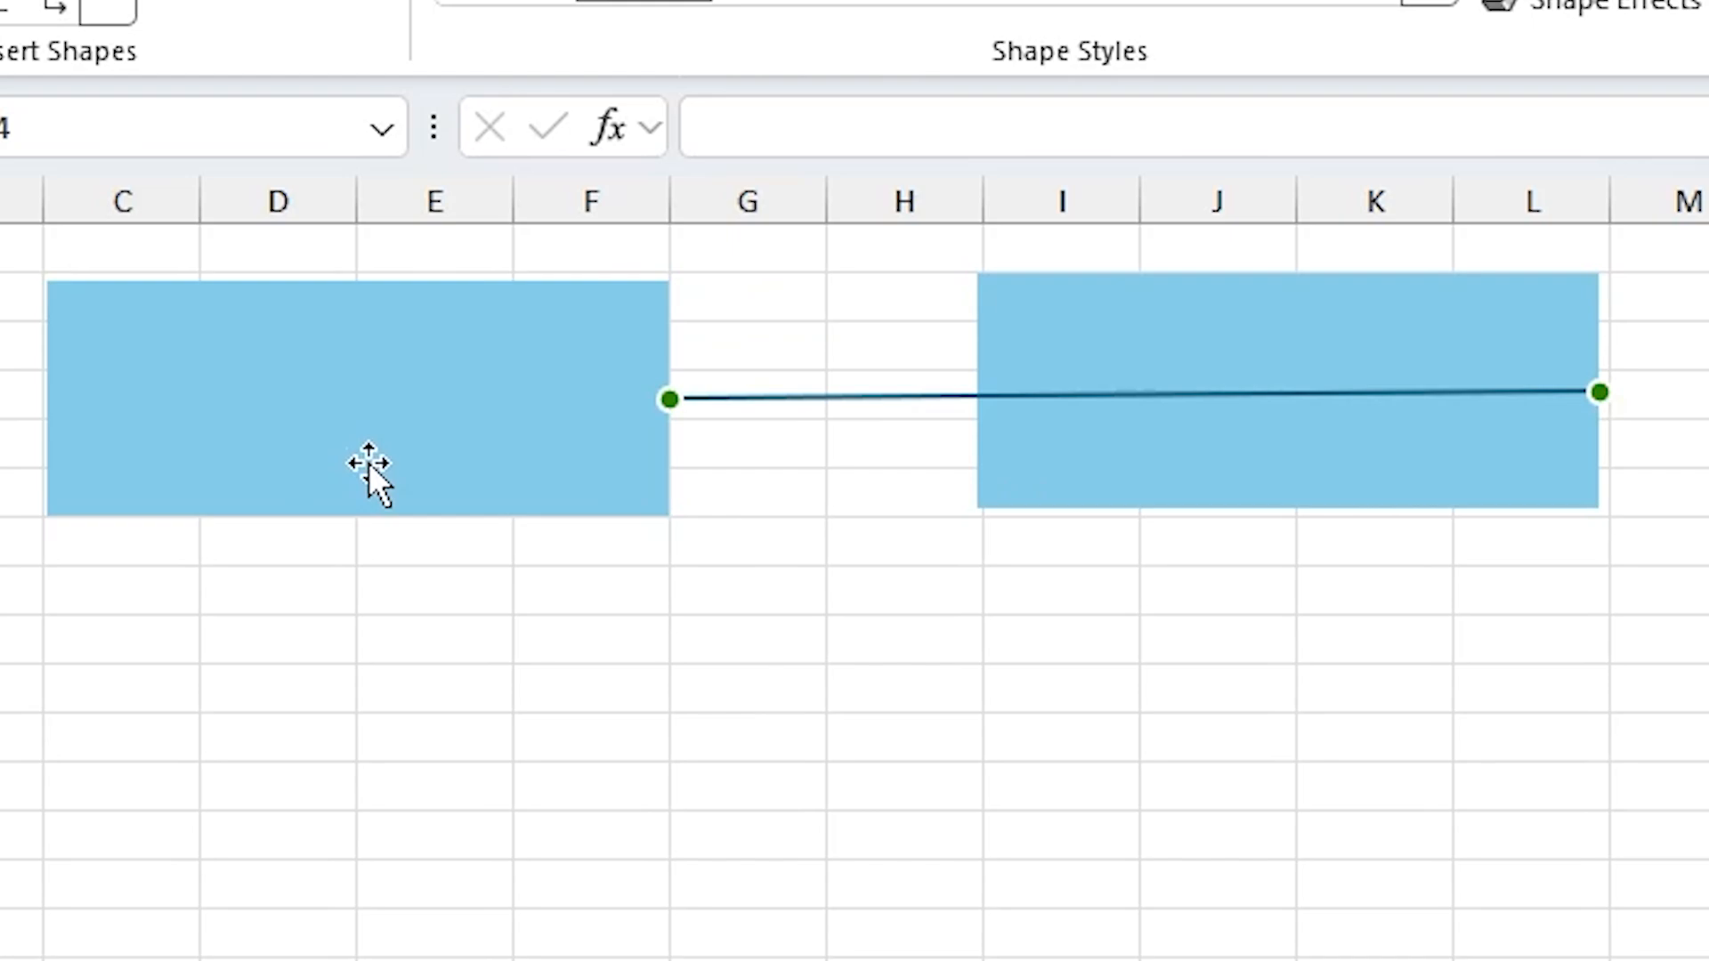
# Step: Move both connected rectangles down about four rows and reroute the straight connector between them
pyautogui.moveTo(382, 452); pyautogui.dragTo(448, 667)
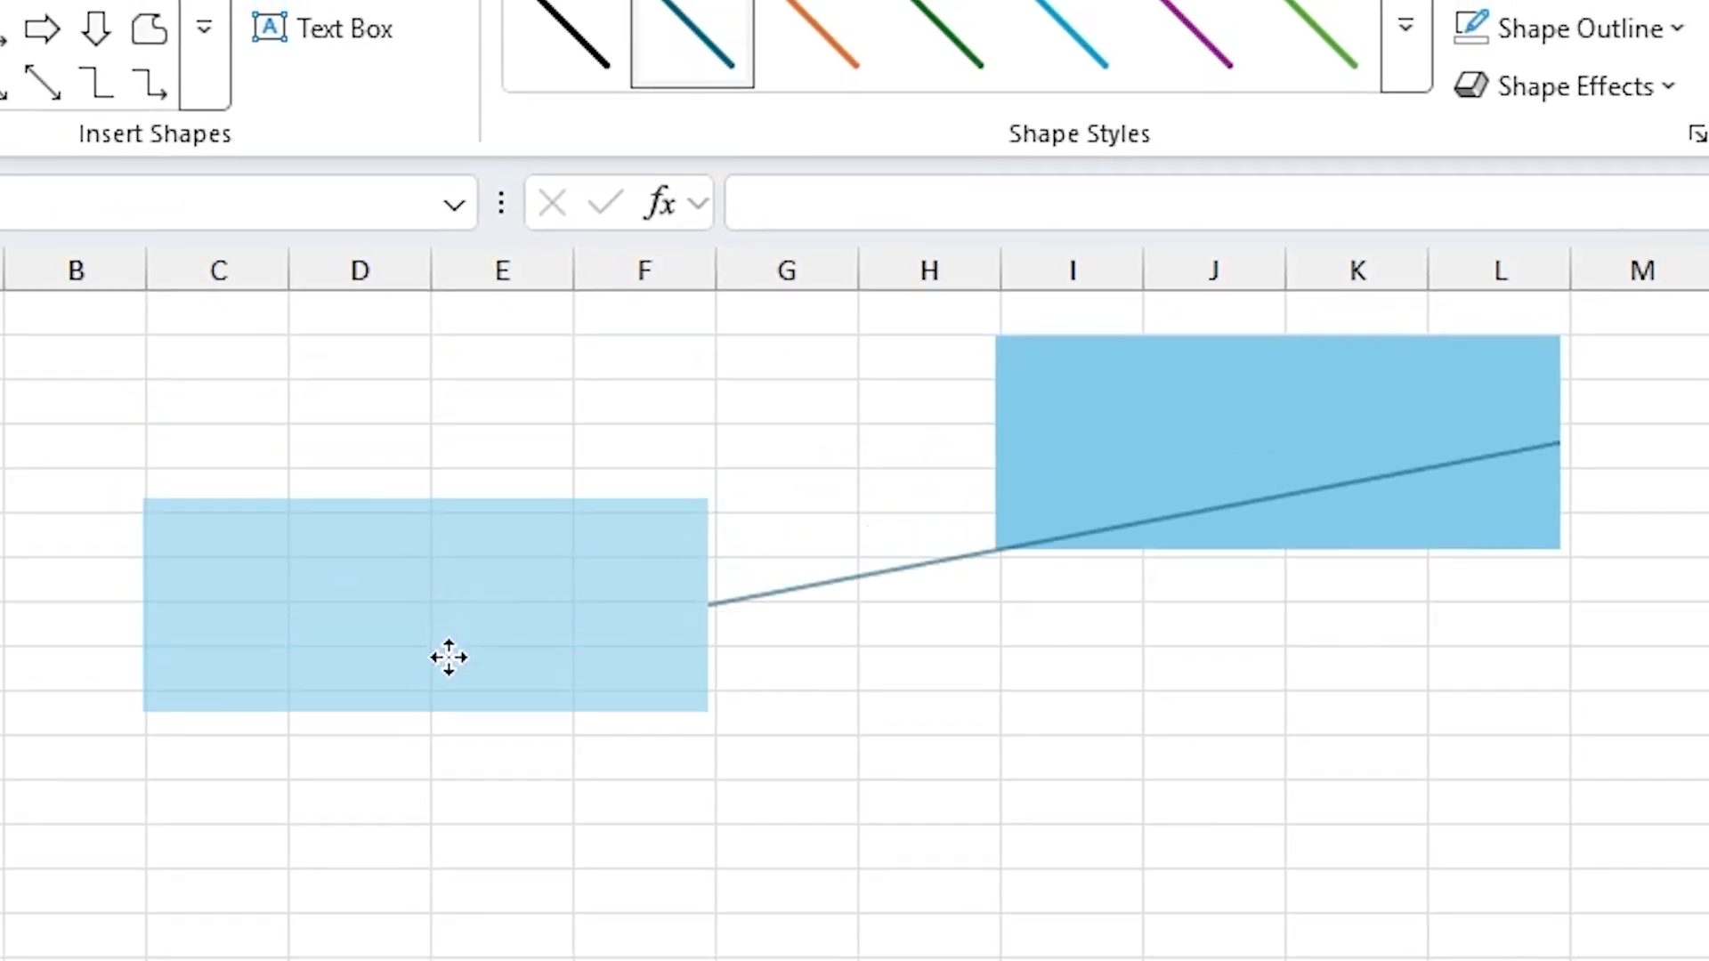
pyautogui.moveTo(1221, 431); pyautogui.dragTo(1218, 614)
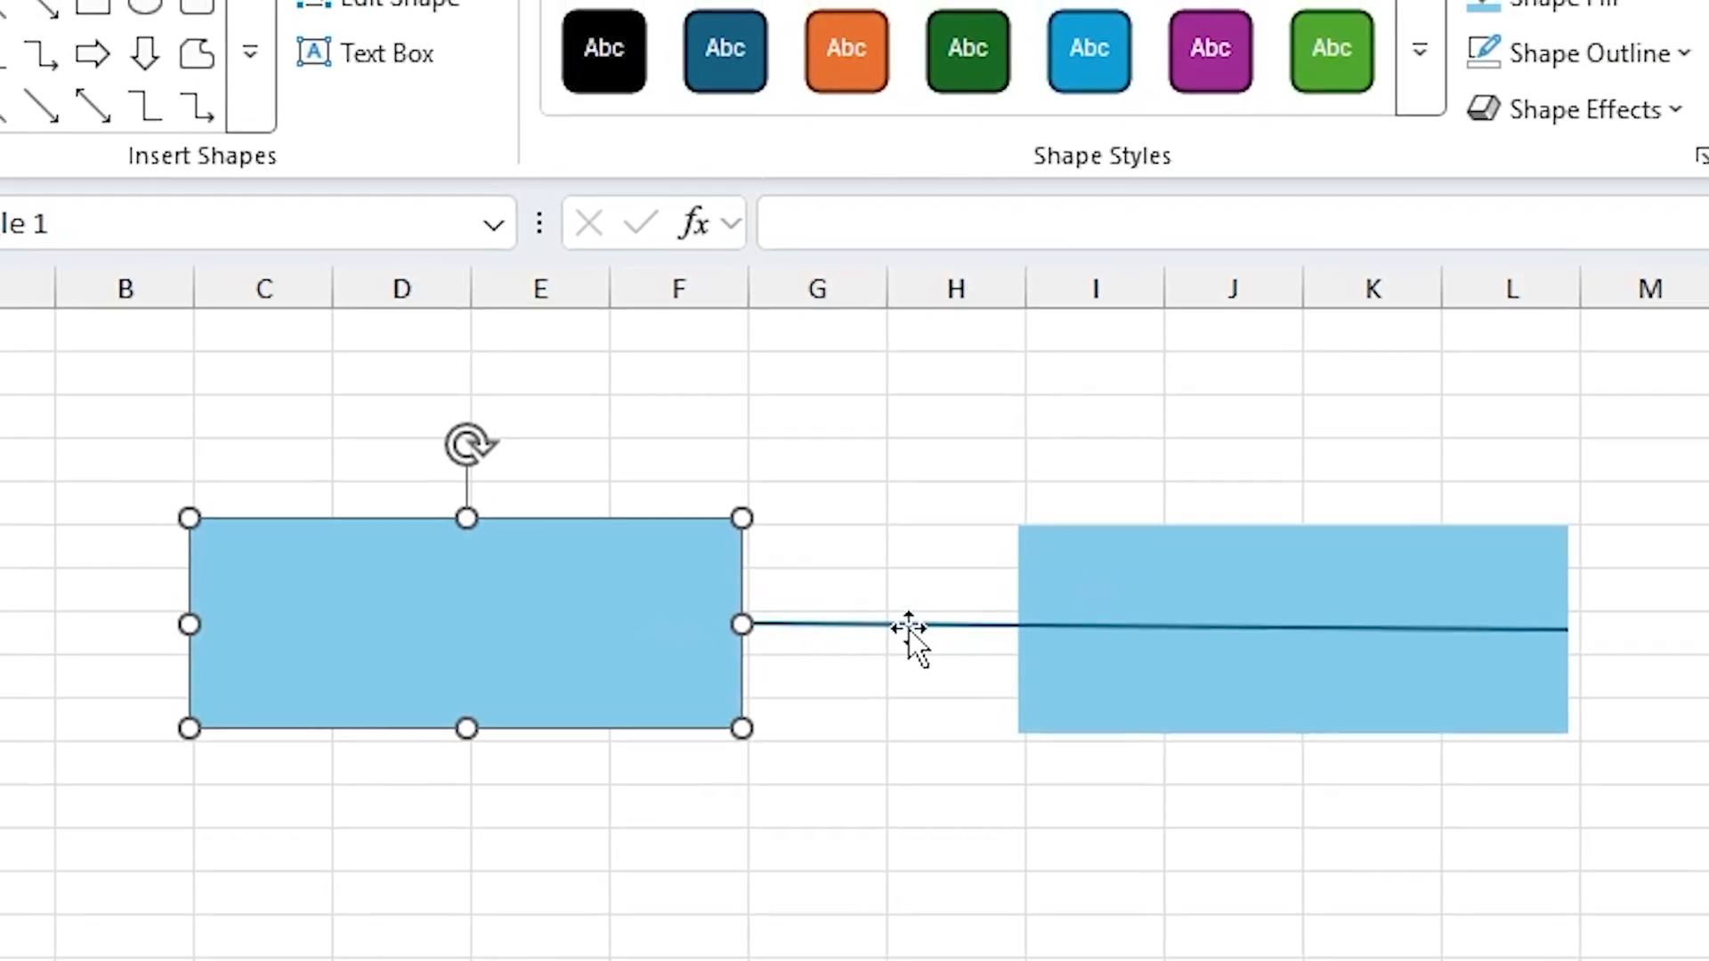
pyautogui.click(789, 618)
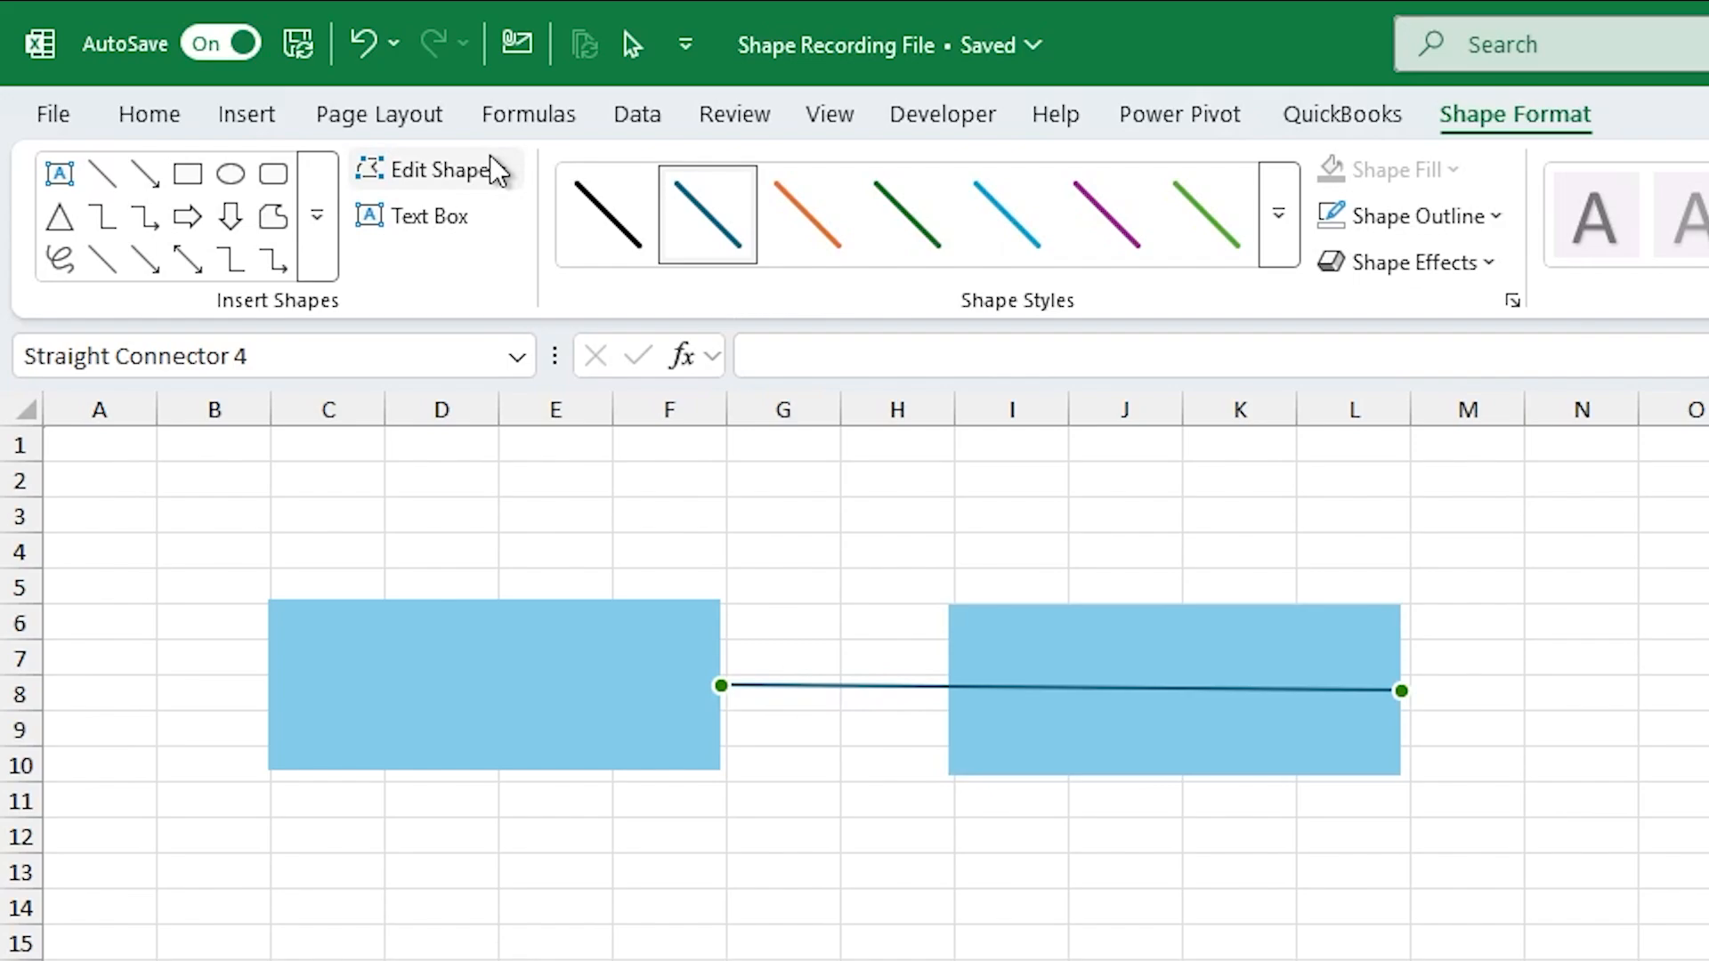
pyautogui.click(500, 171)
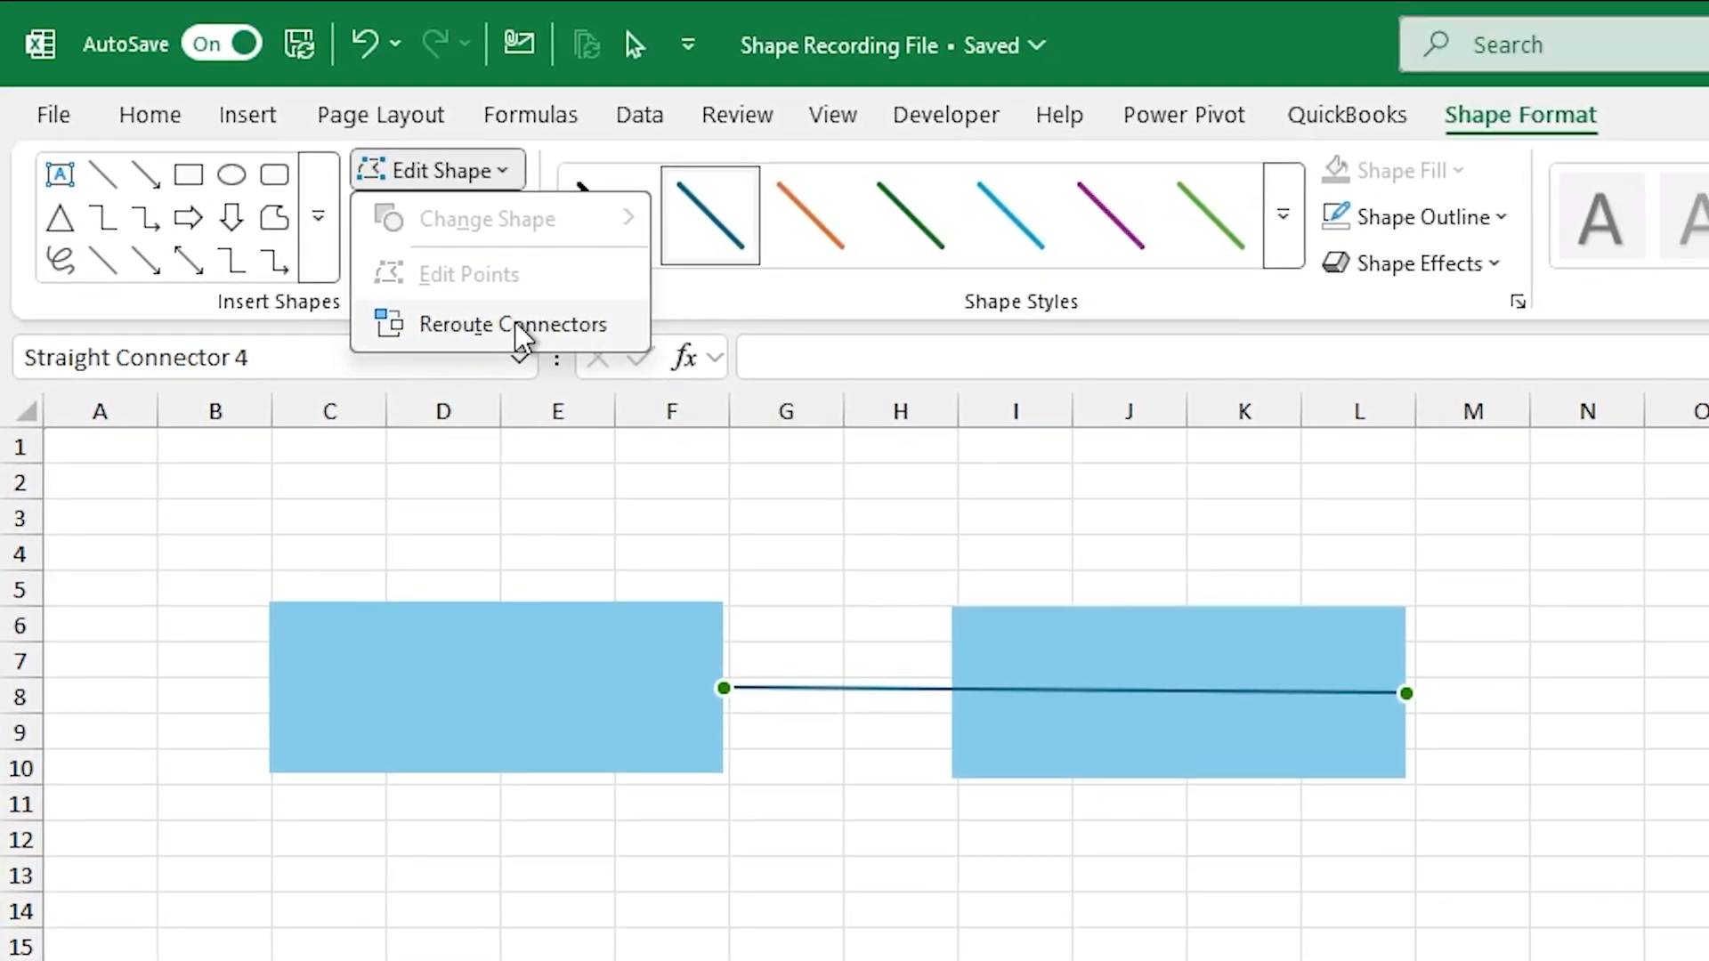
pyautogui.click(519, 328)
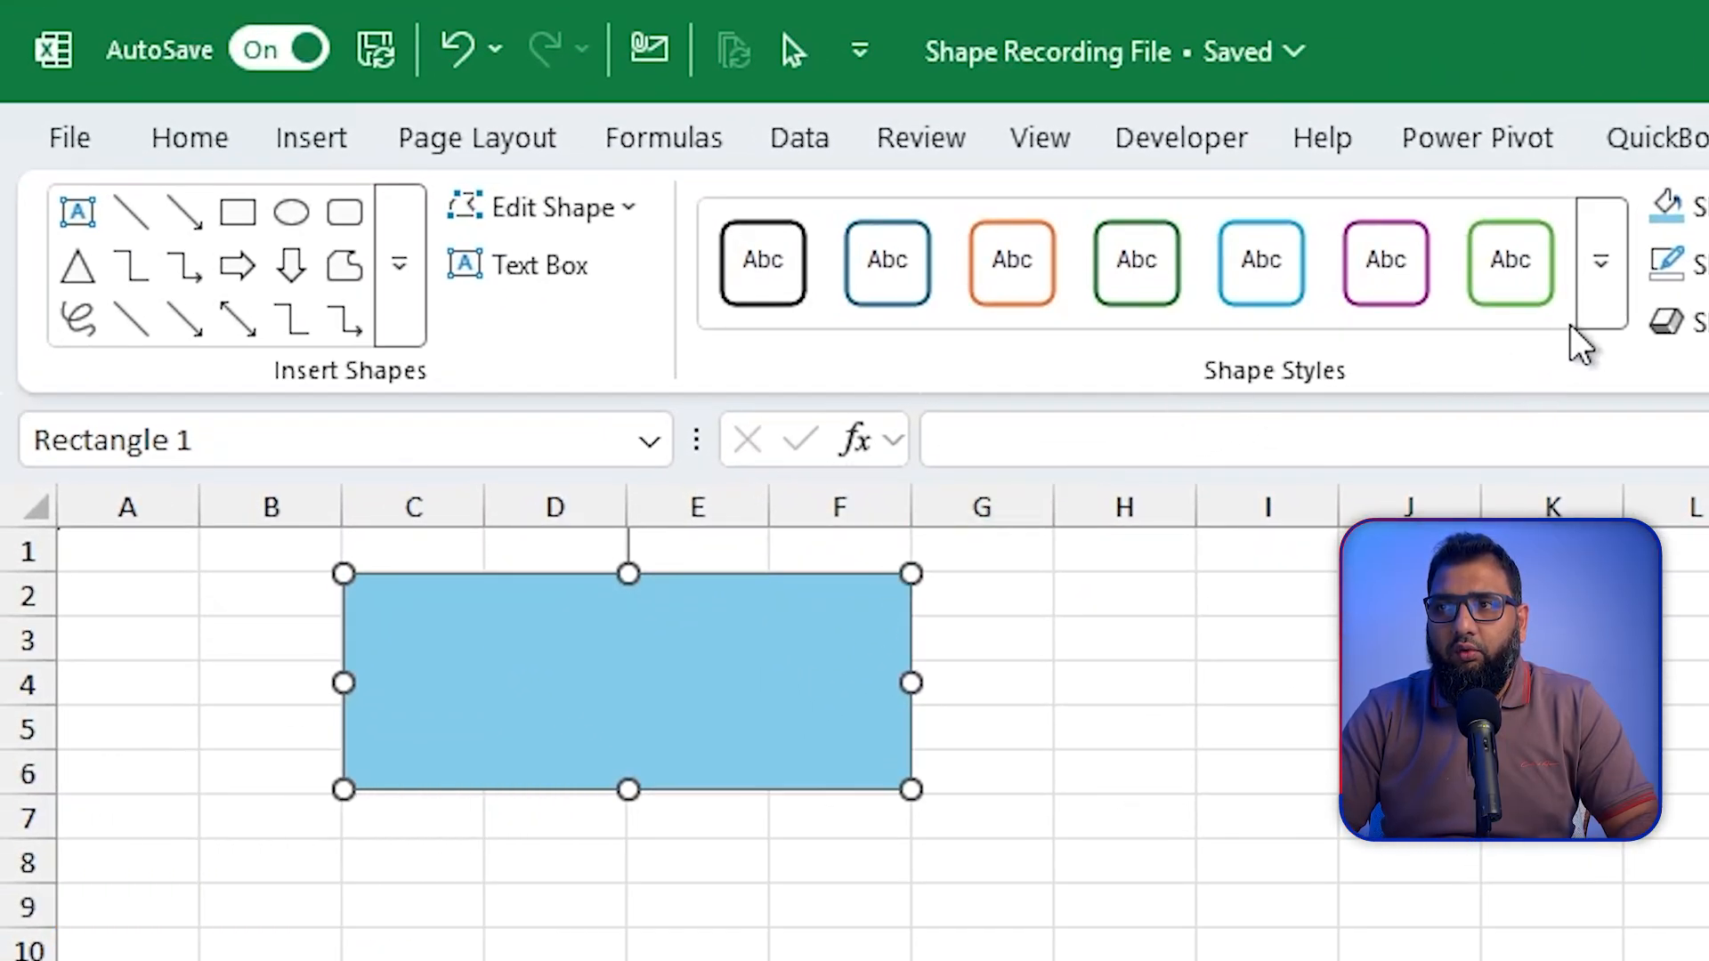
# Step: Preview the theme styles and the gradient fill variations on the blue rectangle without applying any
pyautogui.click(1602, 310)
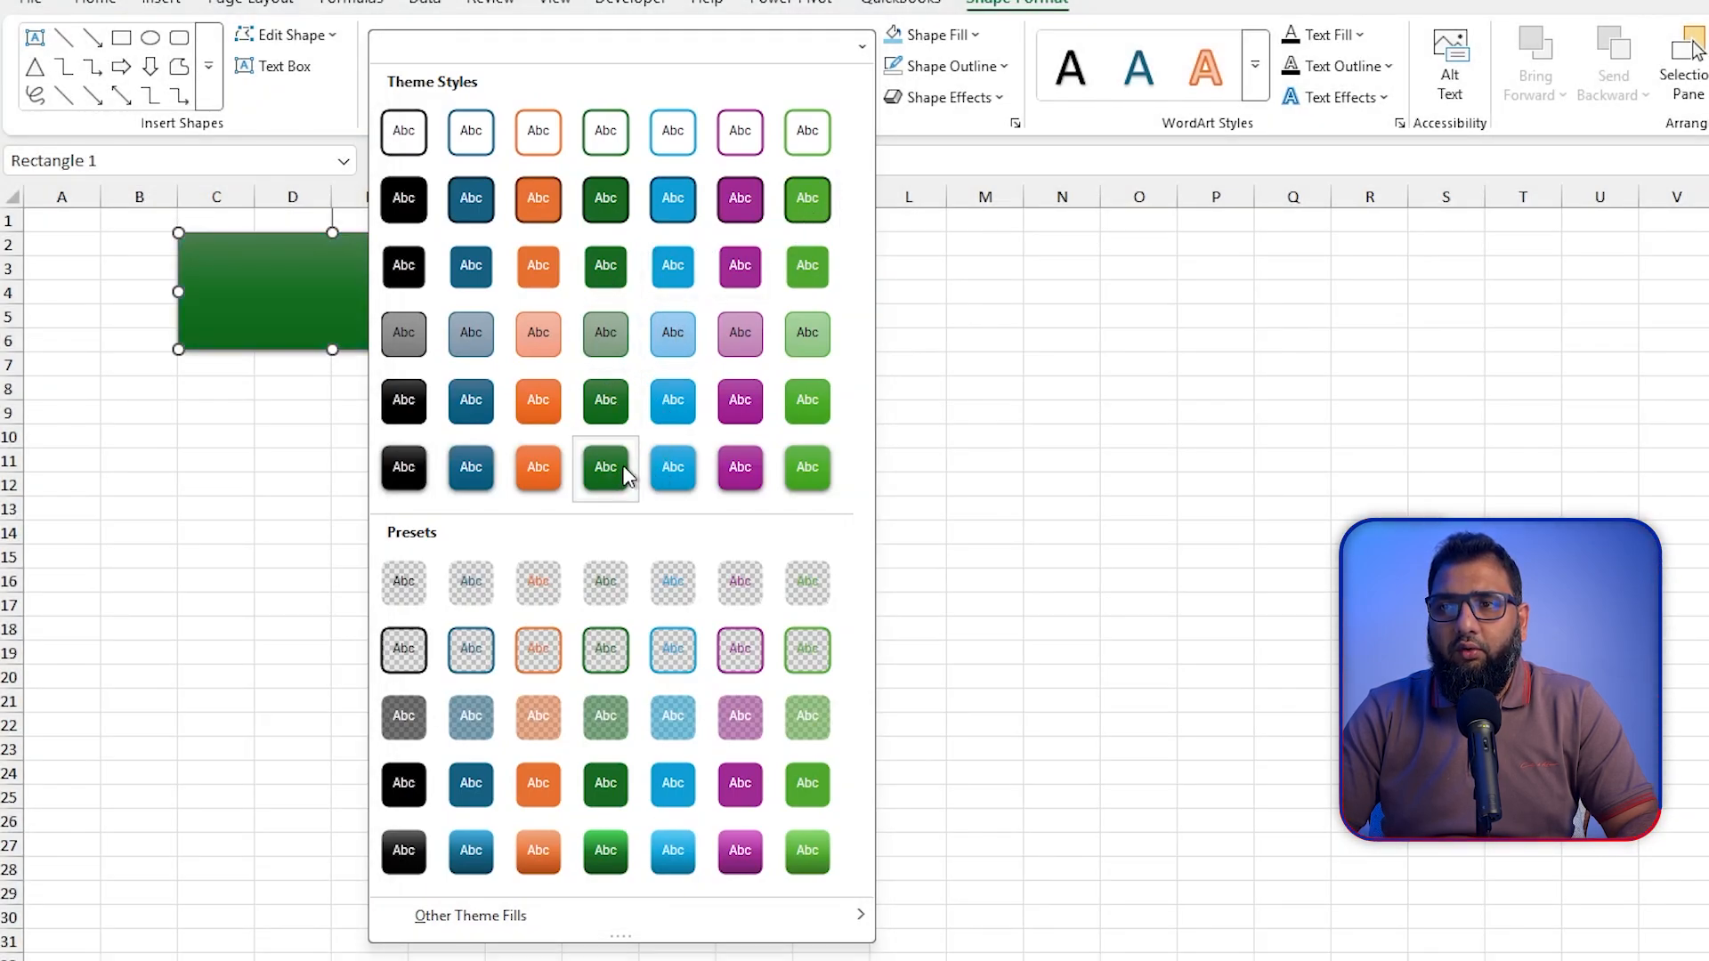
pyautogui.press('Escape')
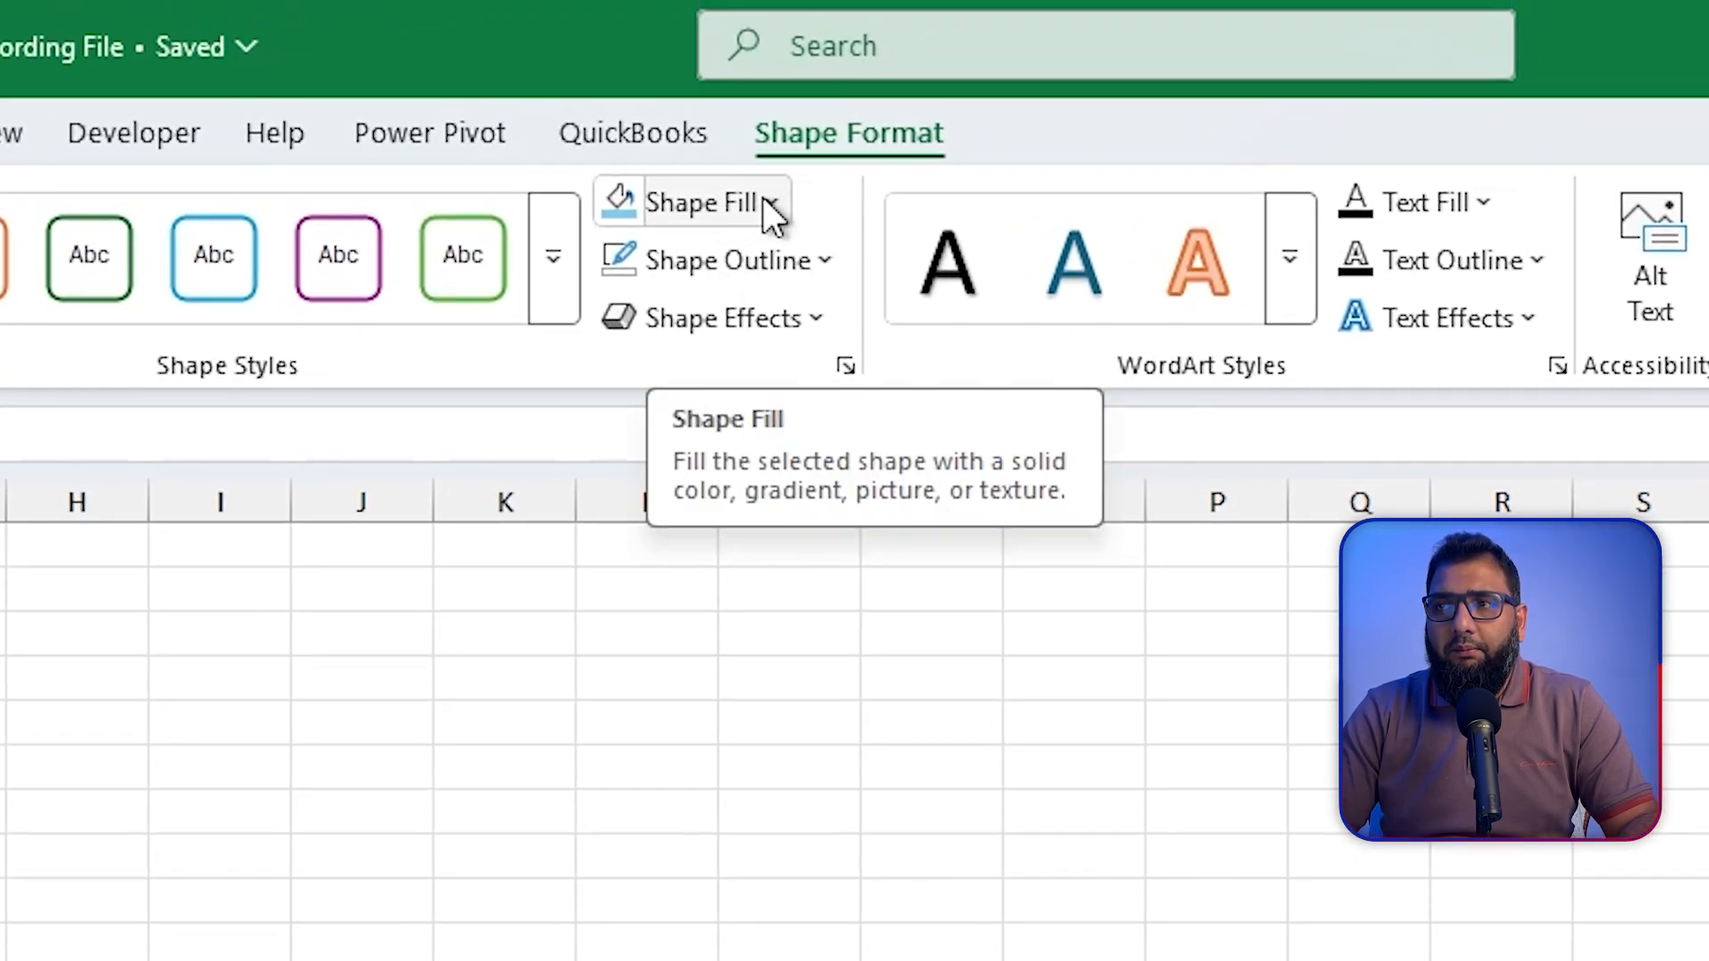
pyautogui.click(767, 203)
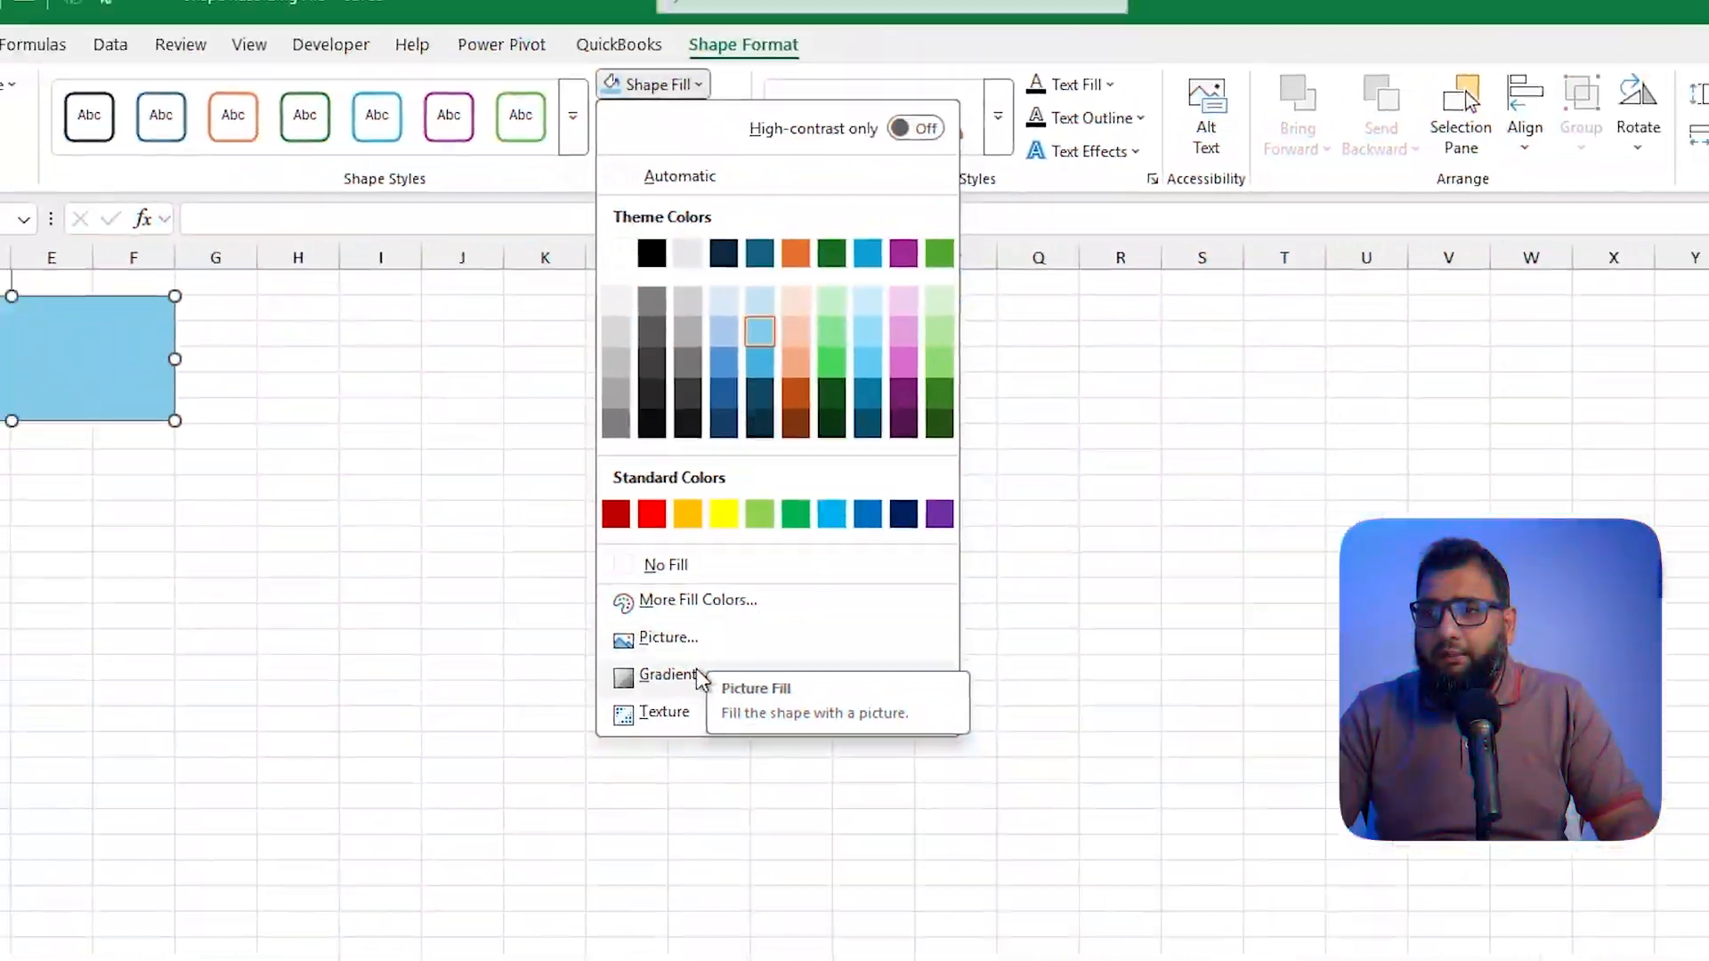
pyautogui.moveTo(696, 669)
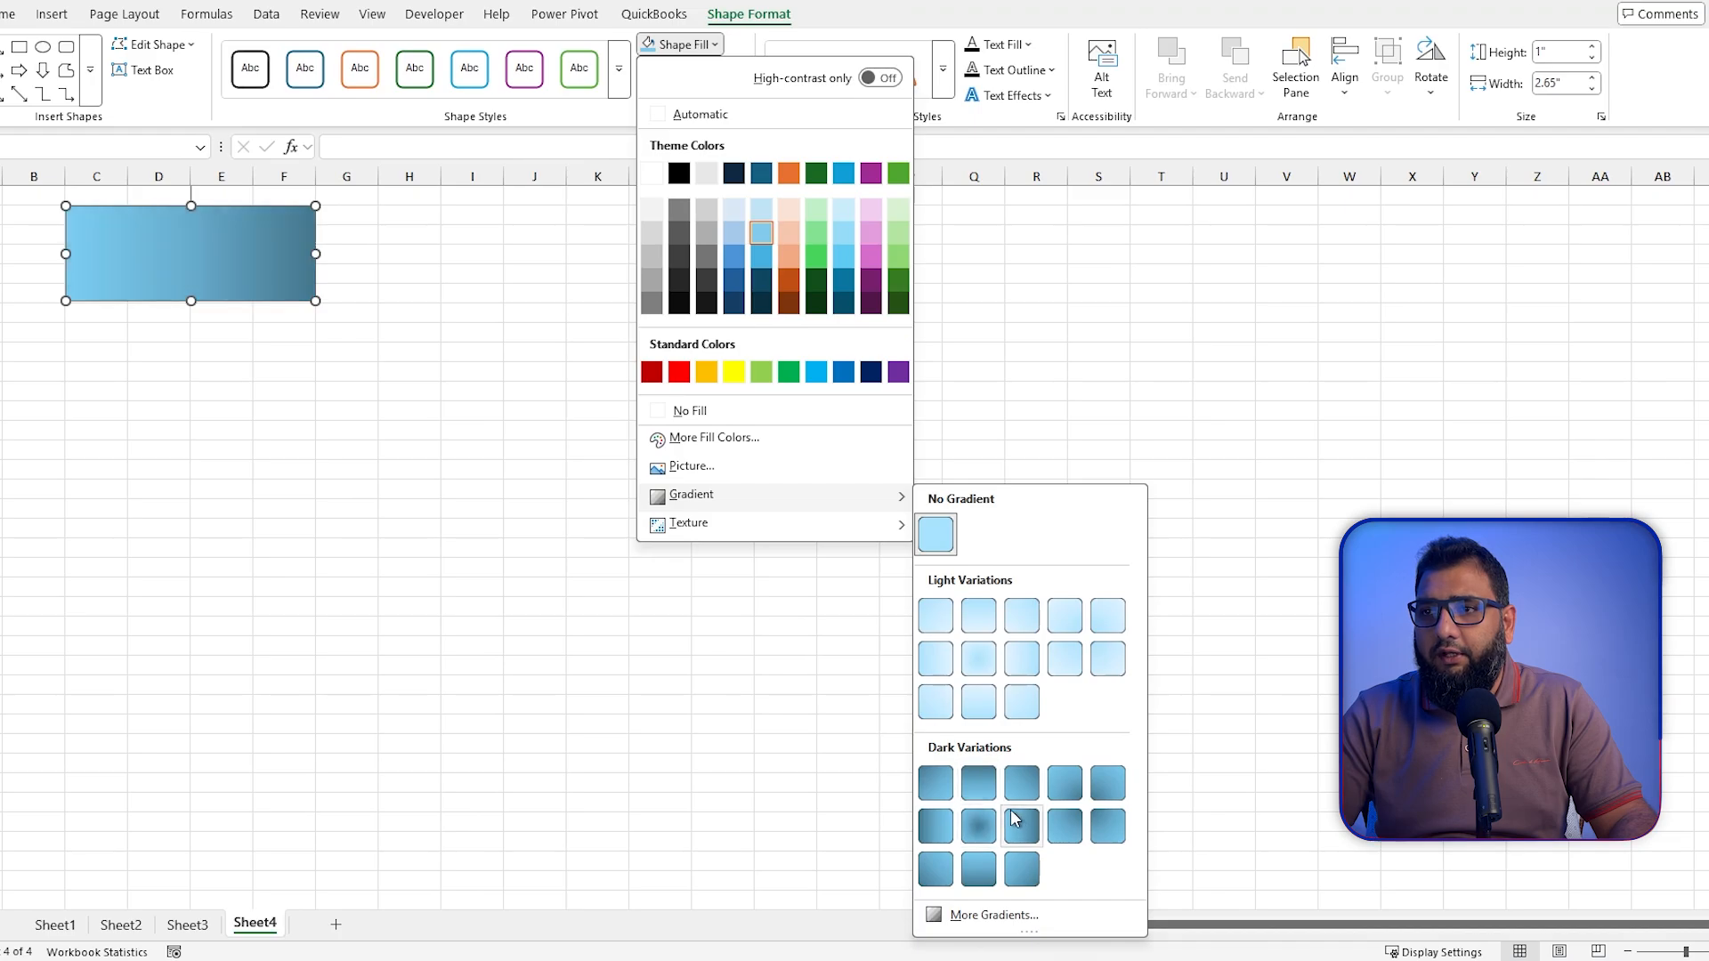
pyautogui.moveTo(877, 534)
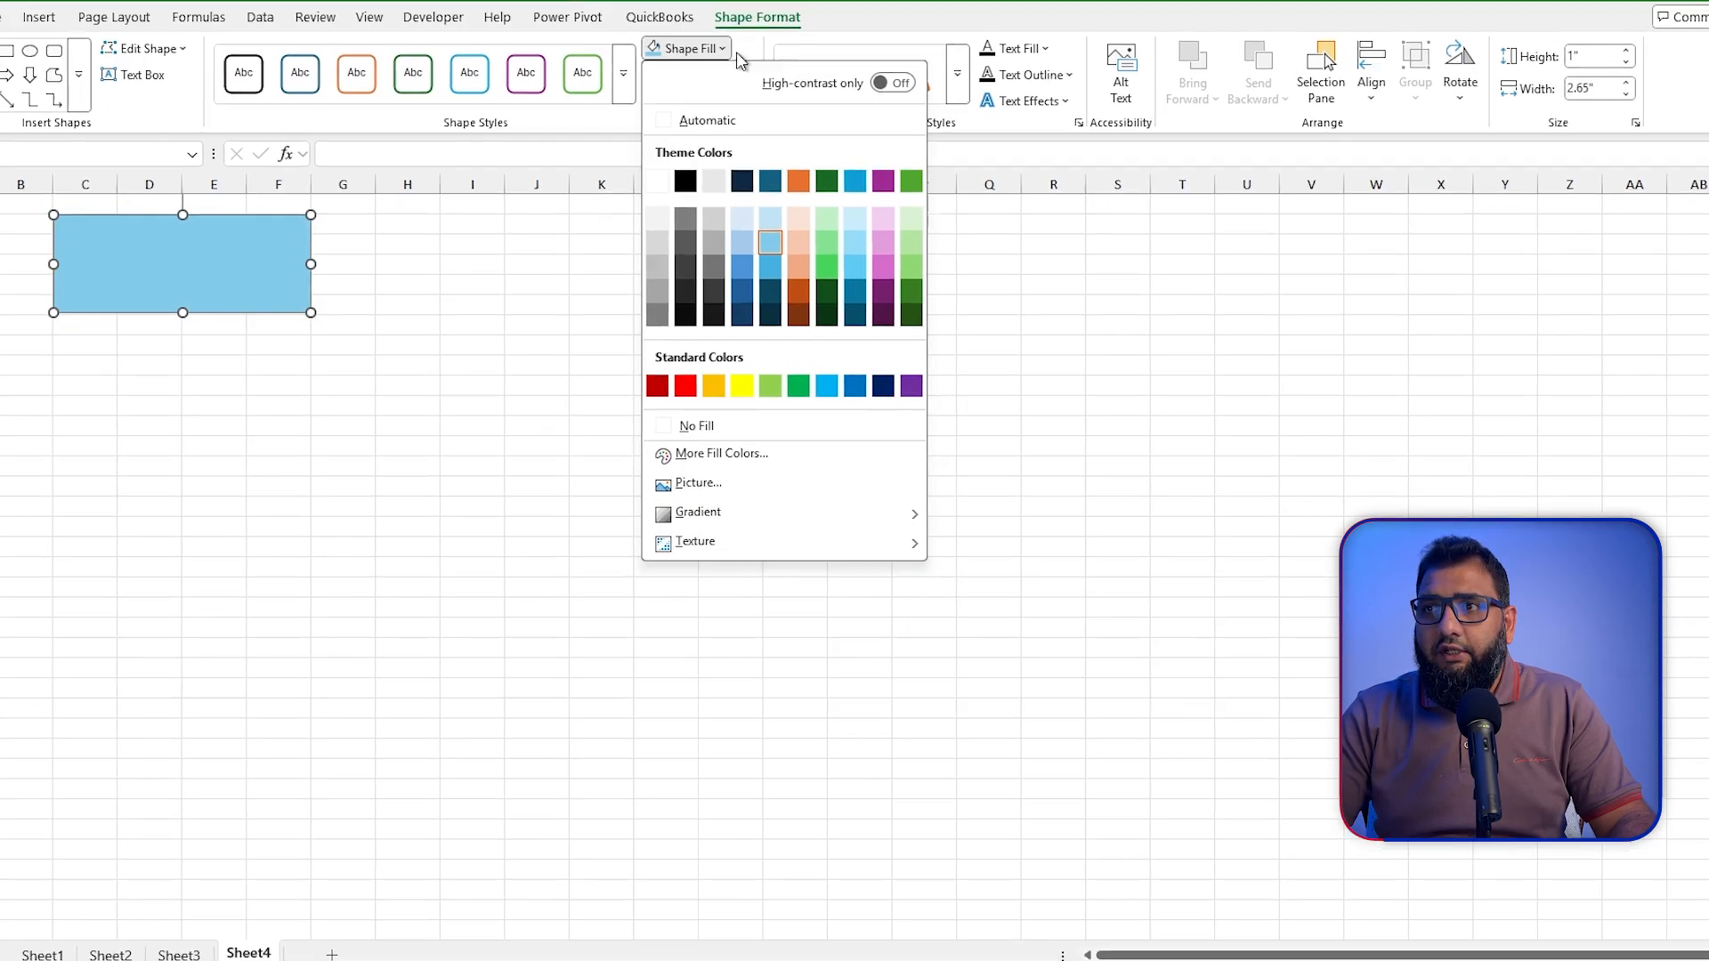
pyautogui.click(722, 46)
# Step: Examine the blue rectangle's outline options for weight, sketched lines and dashes without applying any
pyautogui.click(731, 73)
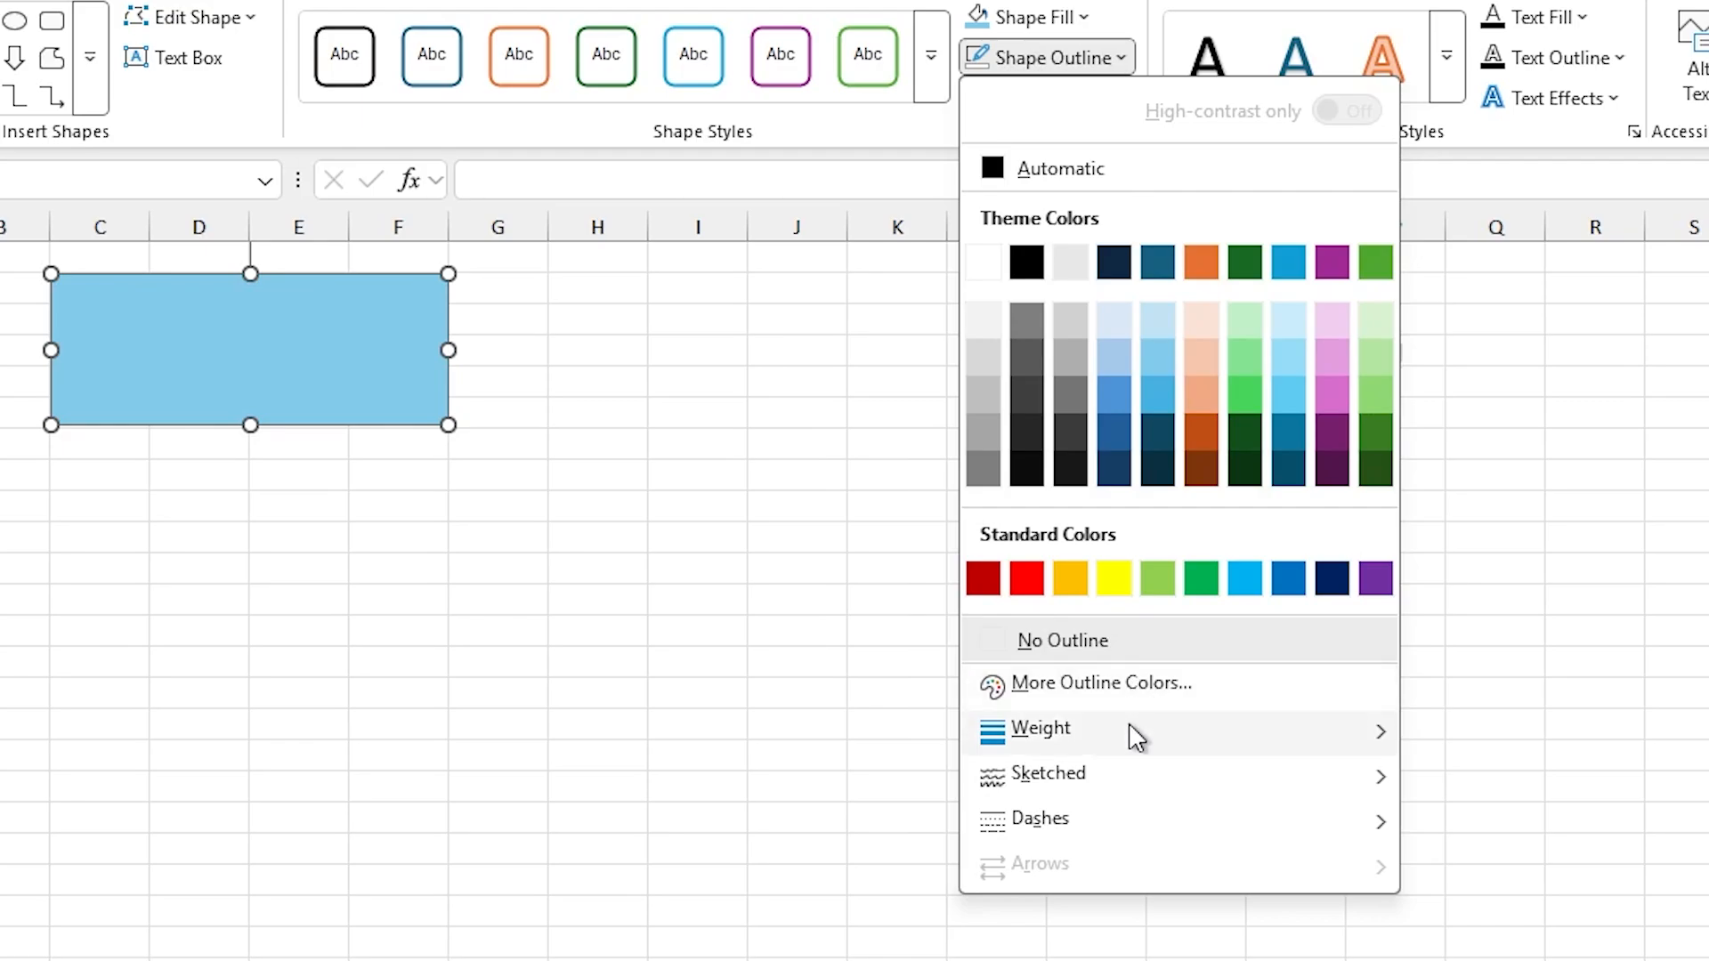
pyautogui.moveTo(1136, 737)
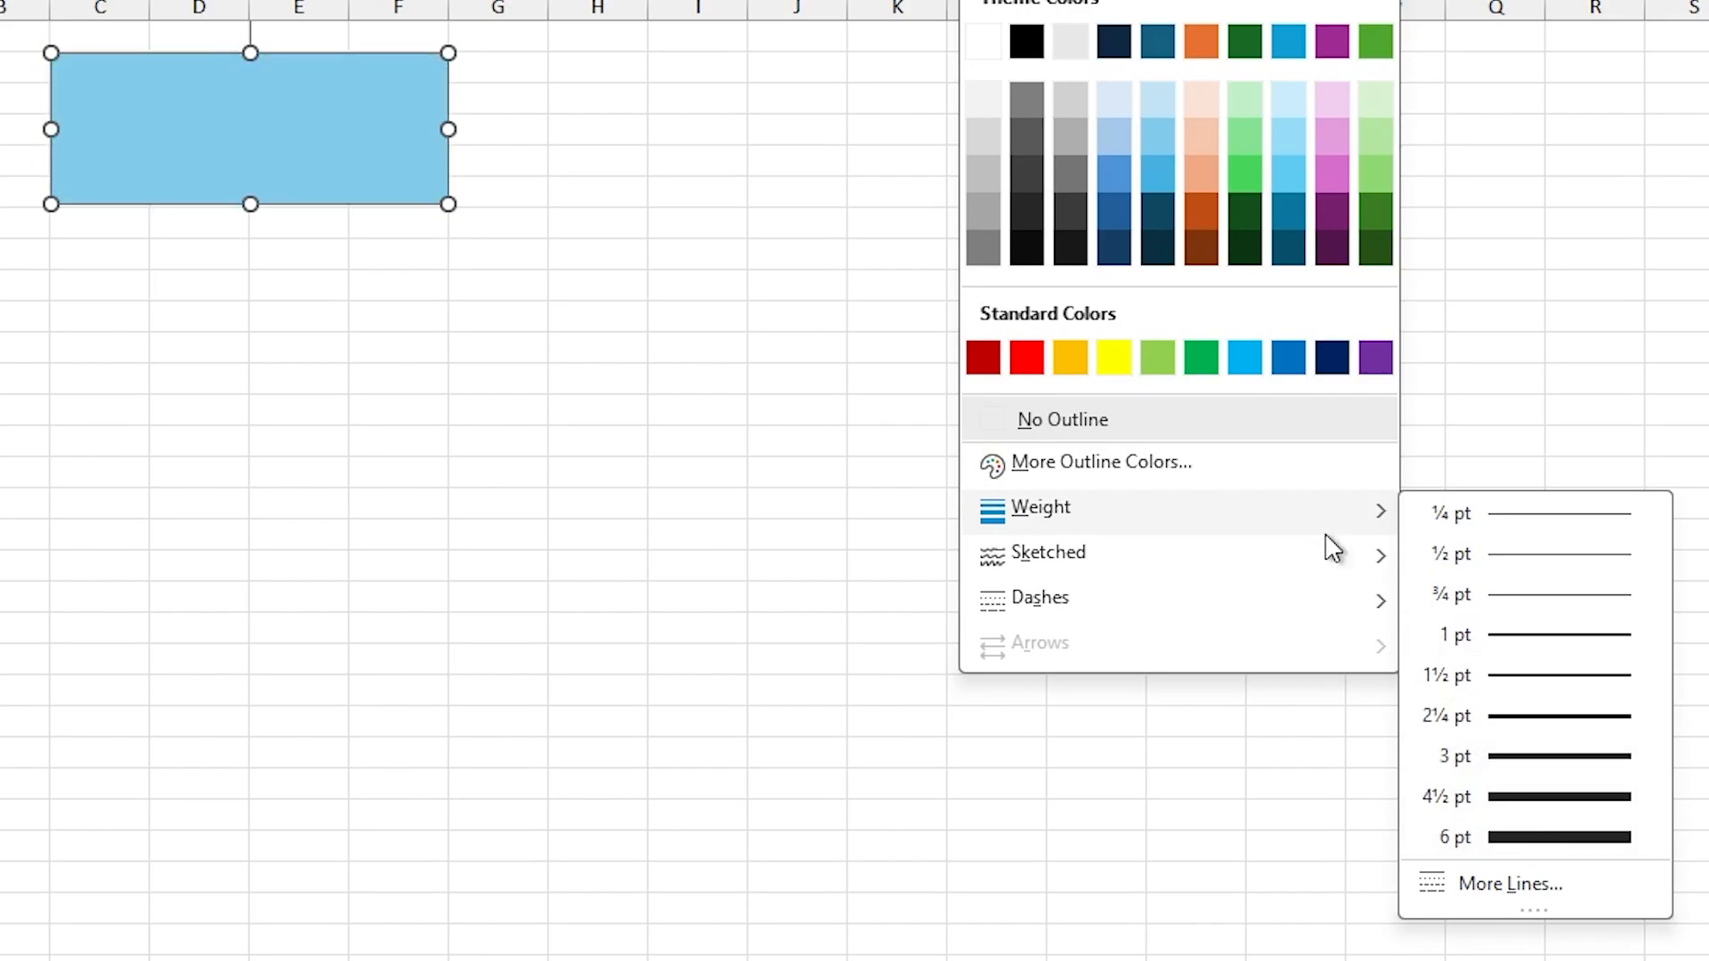
pyautogui.moveTo(1347, 567)
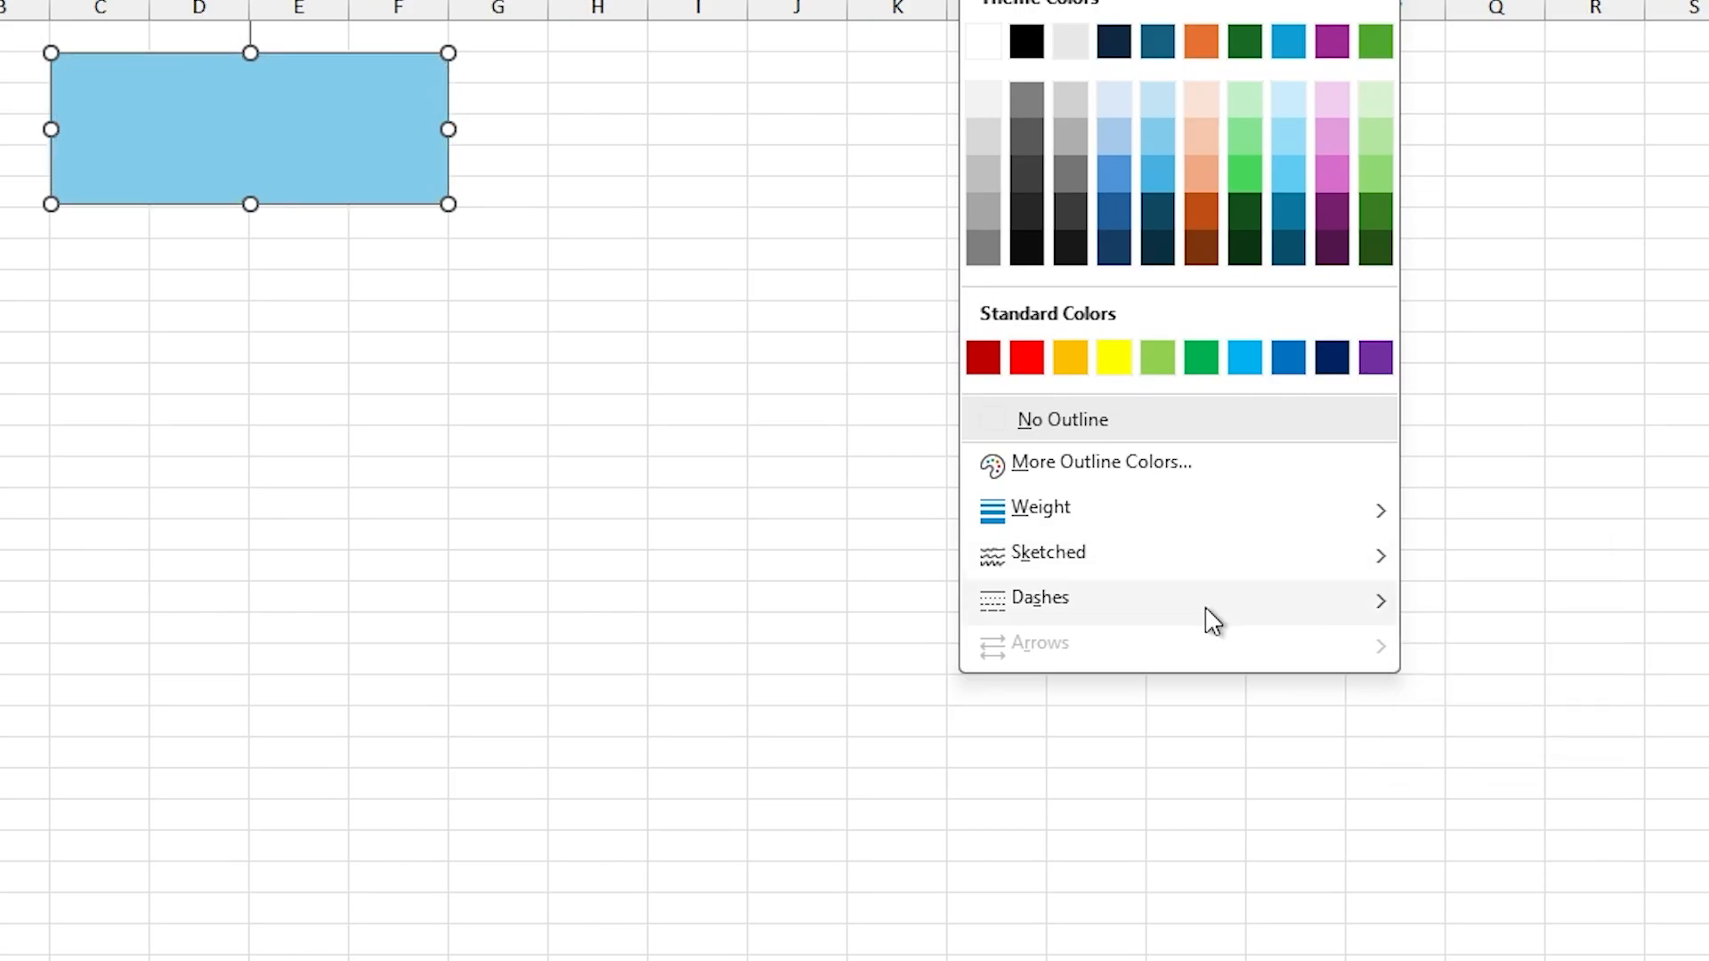
pyautogui.moveTo(1240, 618)
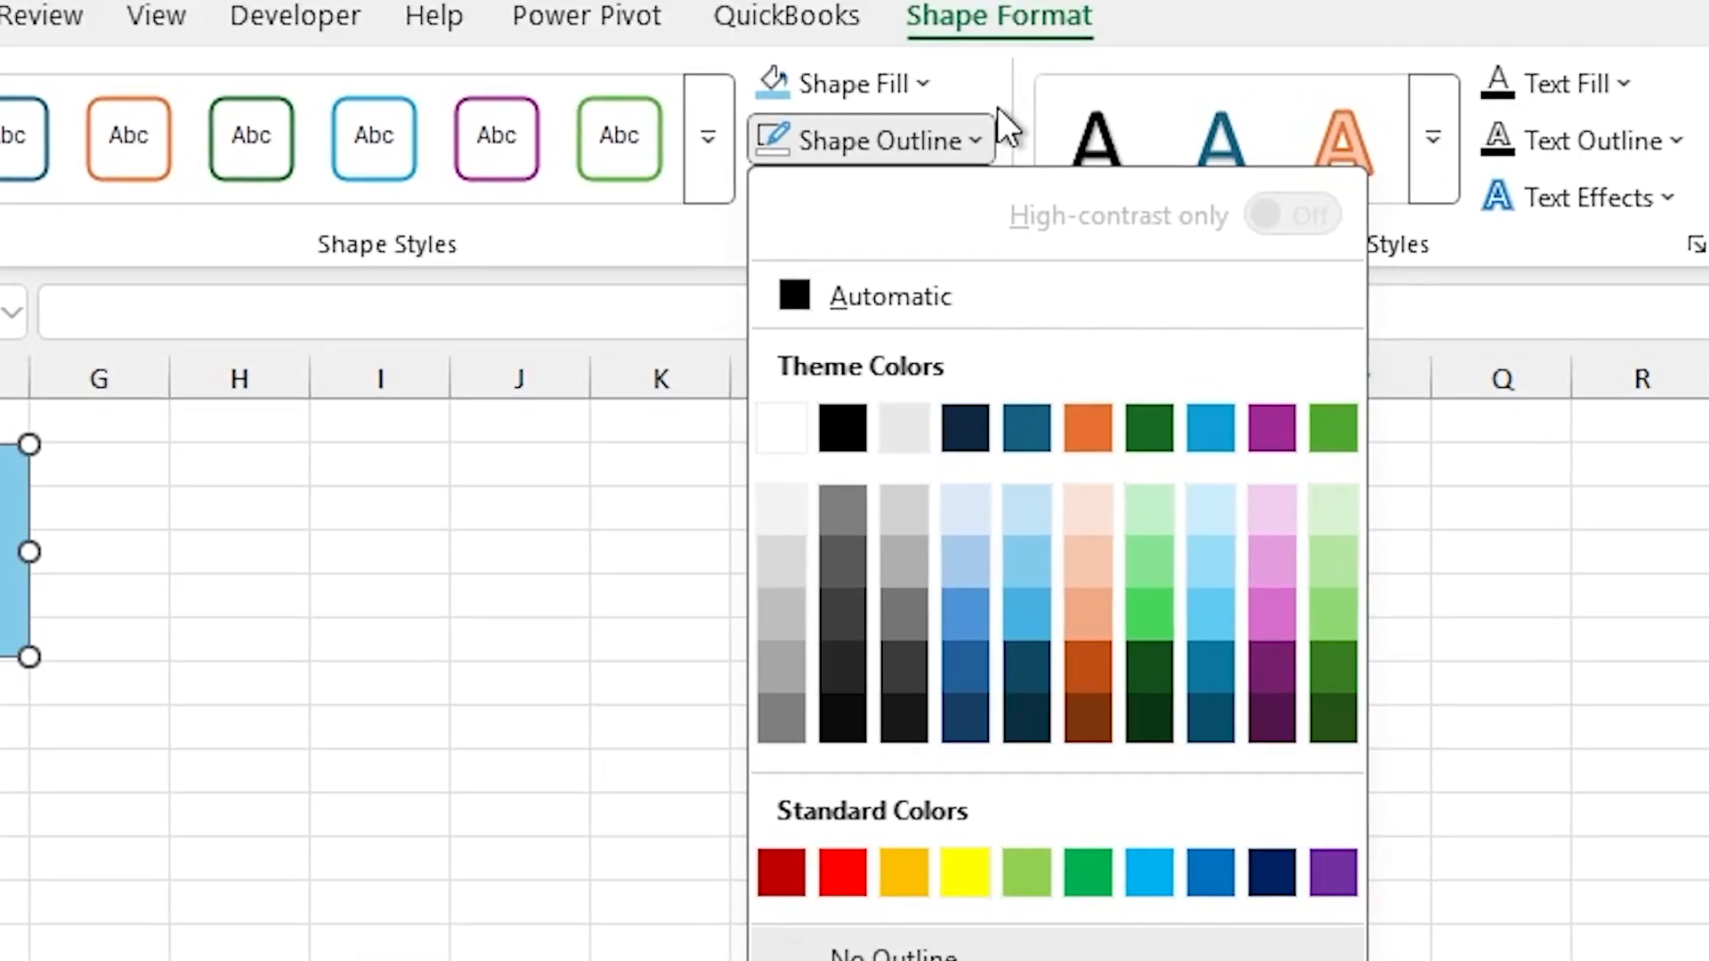
pyautogui.click(986, 109)
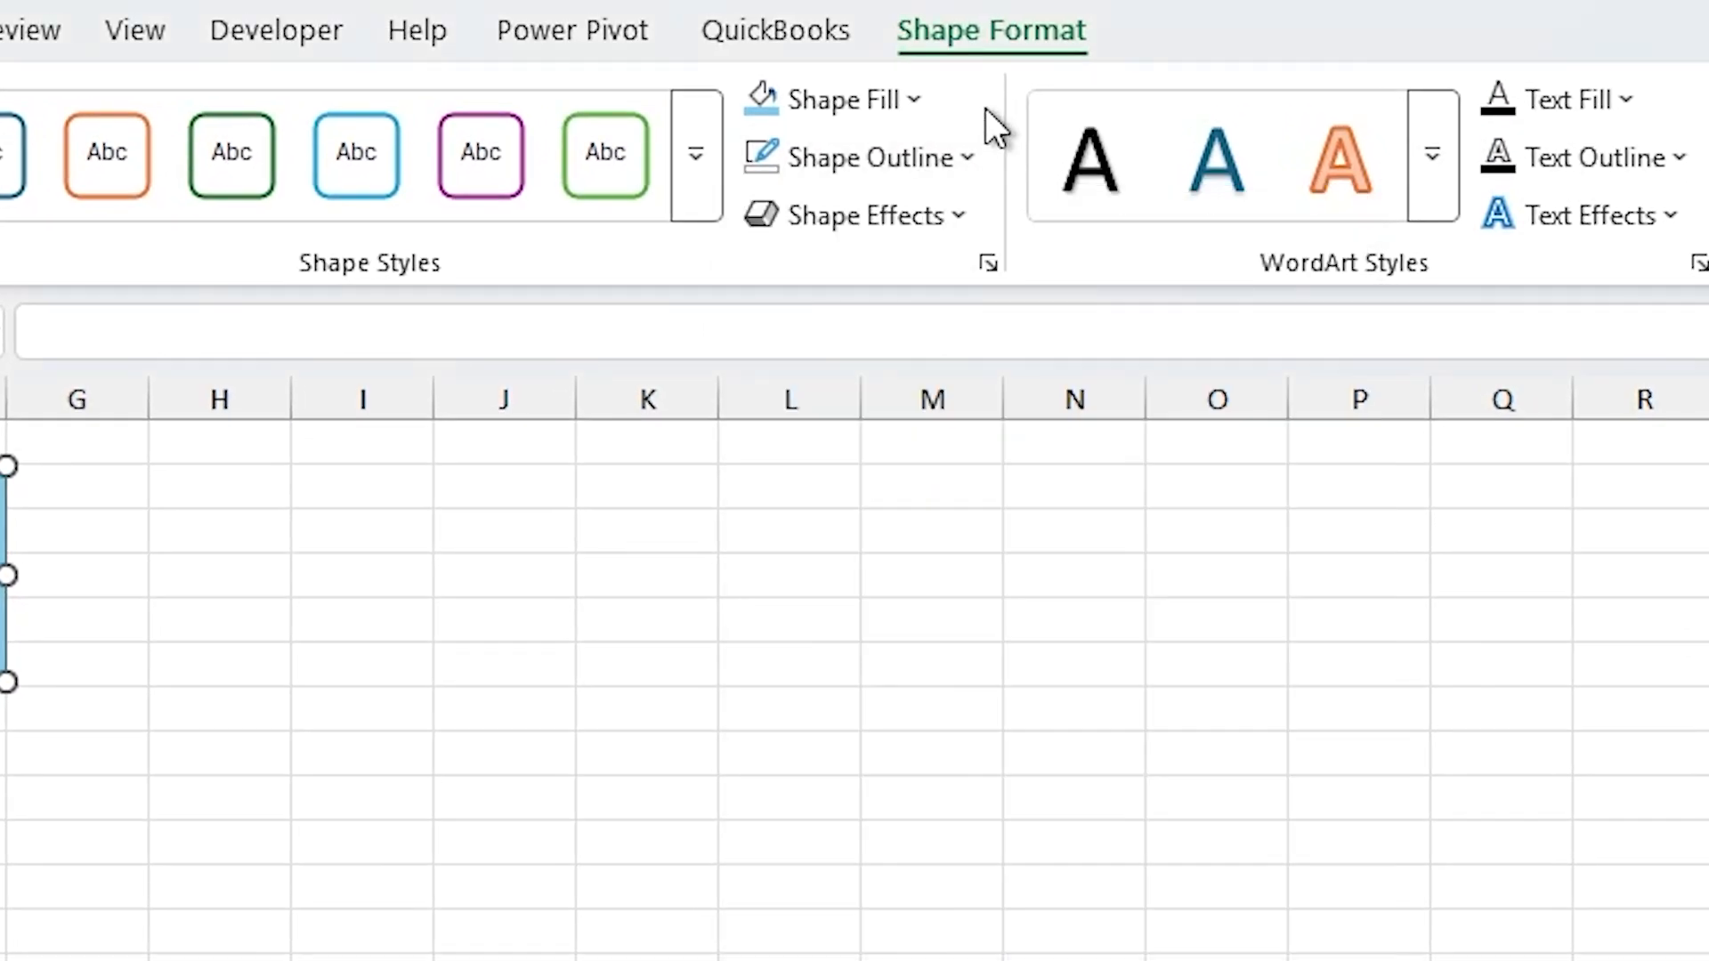
# Step: Preview the preset, shadow, reflection, glow, bevel and 3-D rotation shape effects on the blue rectangle
pyautogui.click(966, 233)
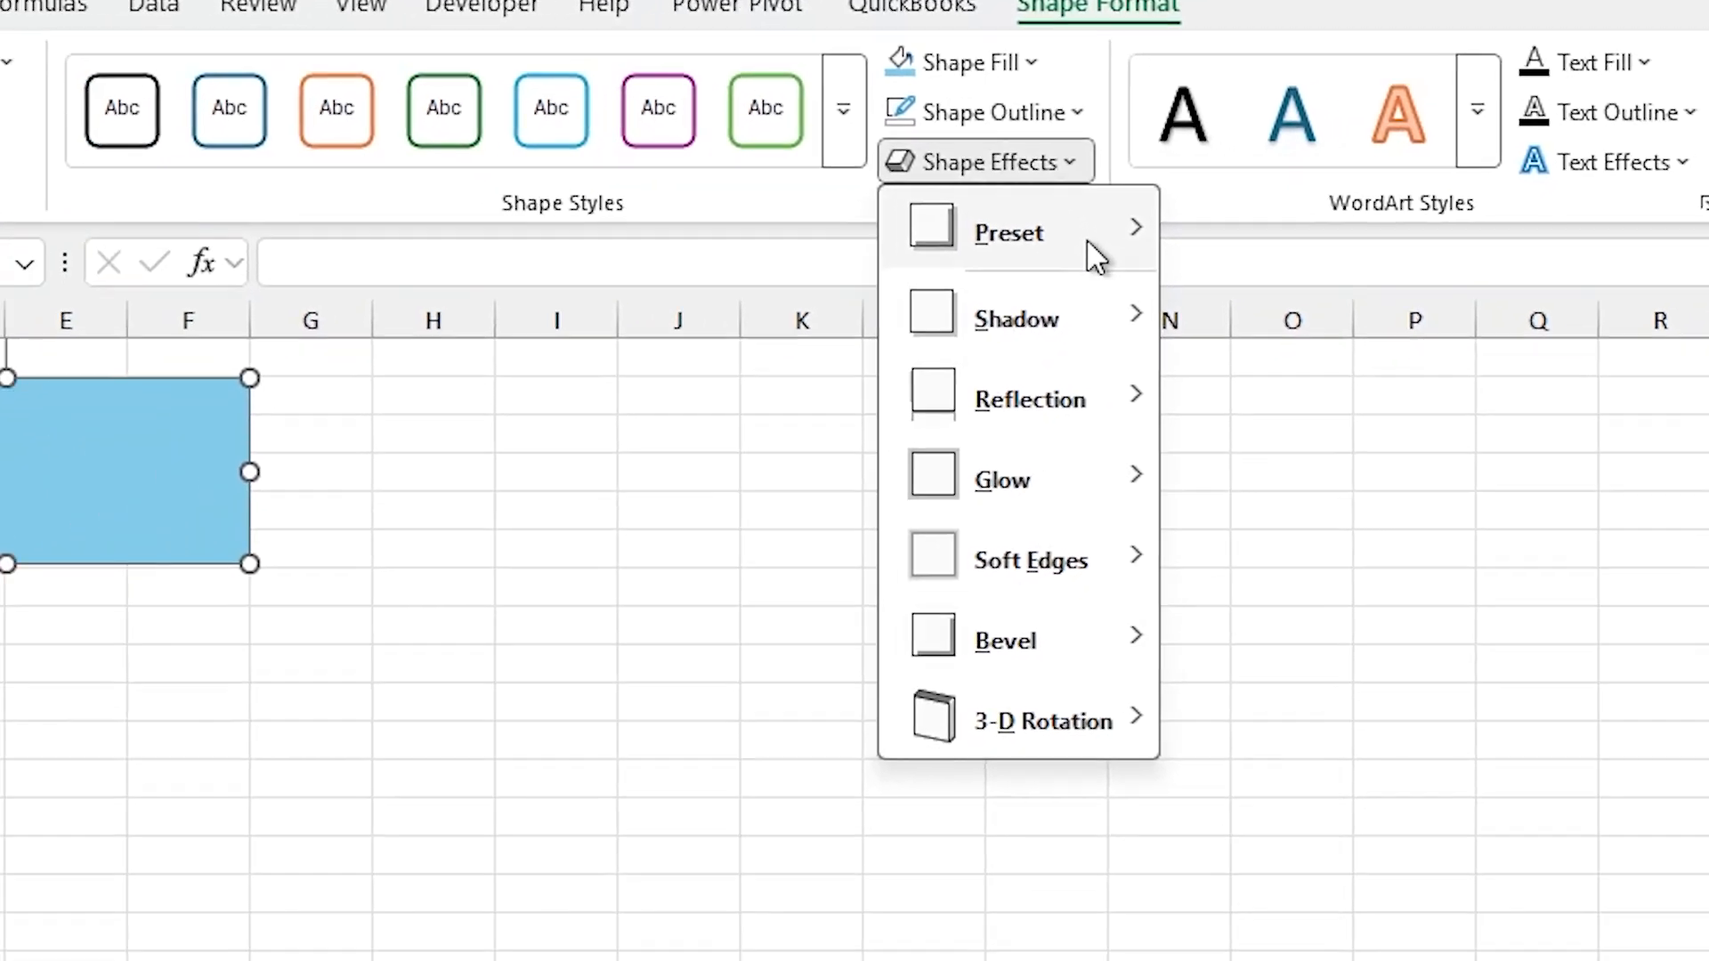
pyautogui.moveTo(980, 312)
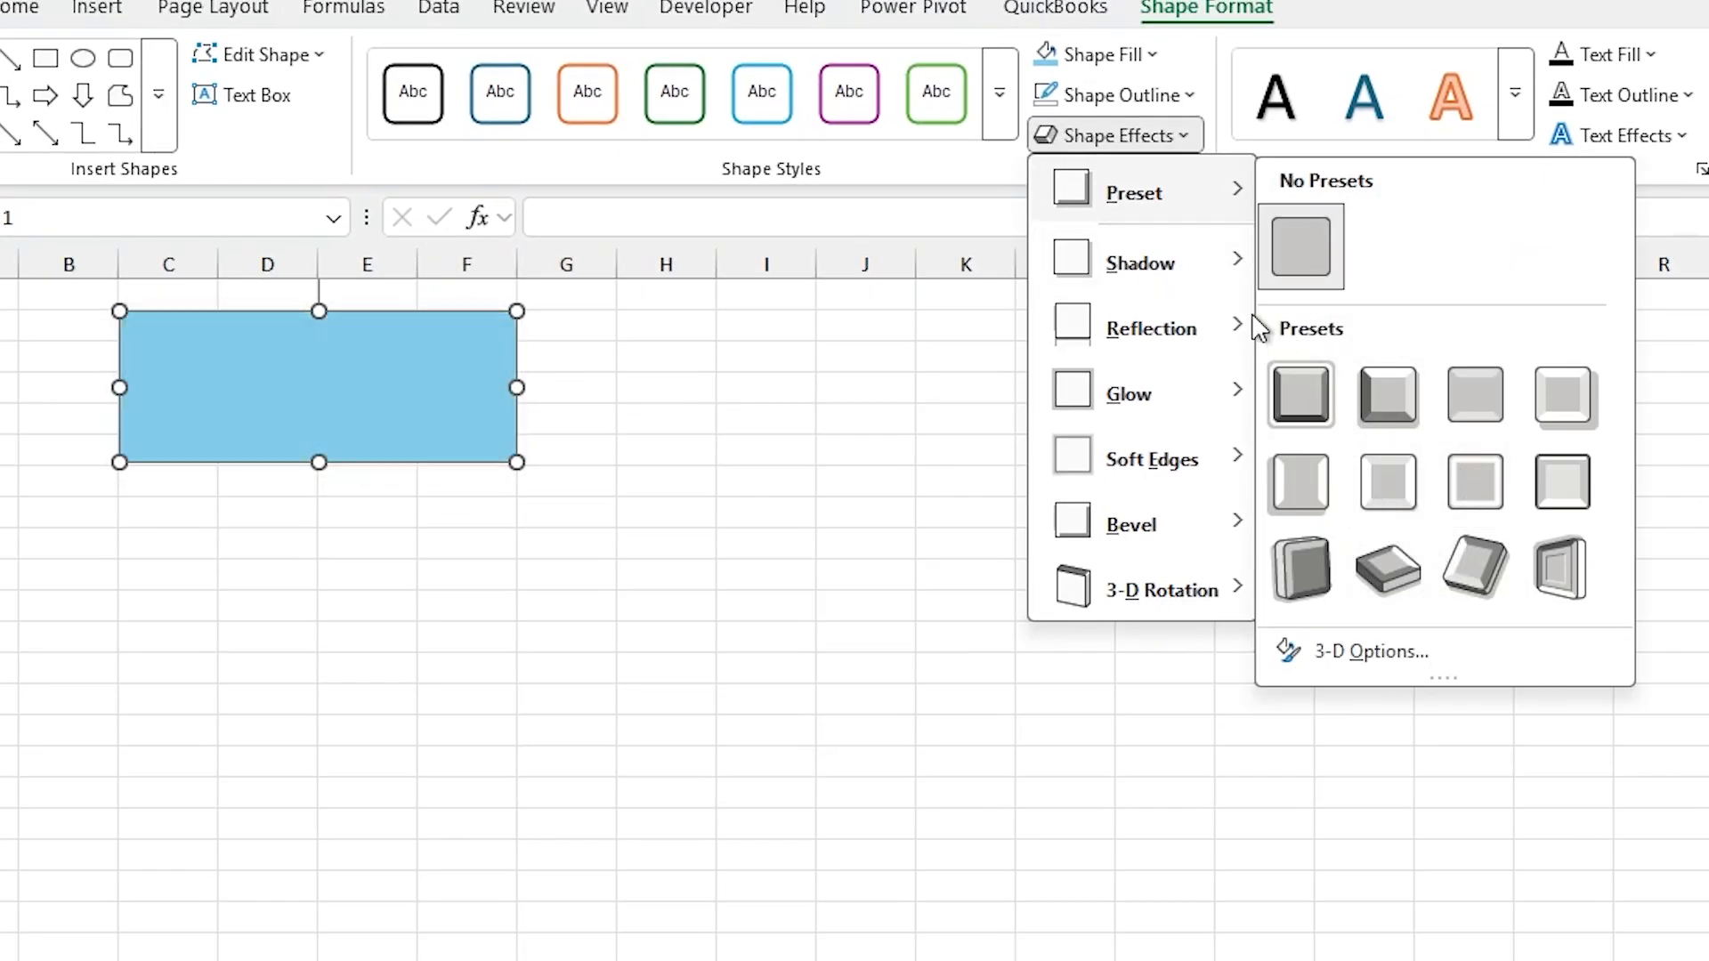
pyautogui.moveTo(1225, 283)
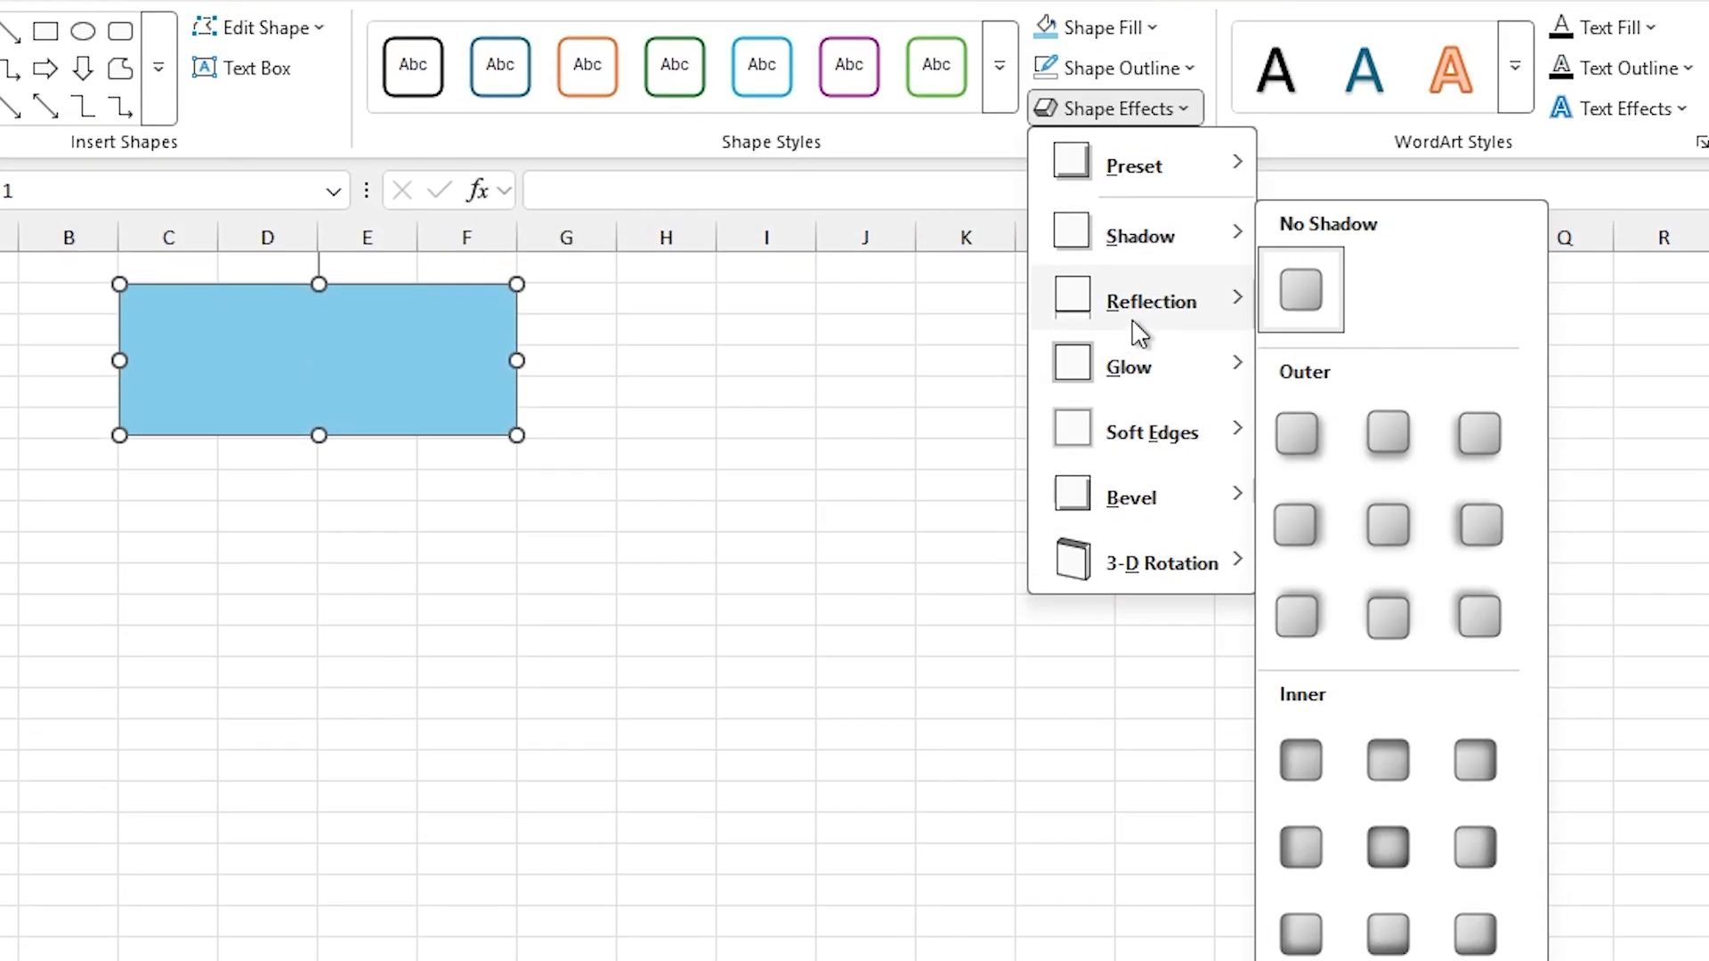
pyautogui.moveTo(1213, 347)
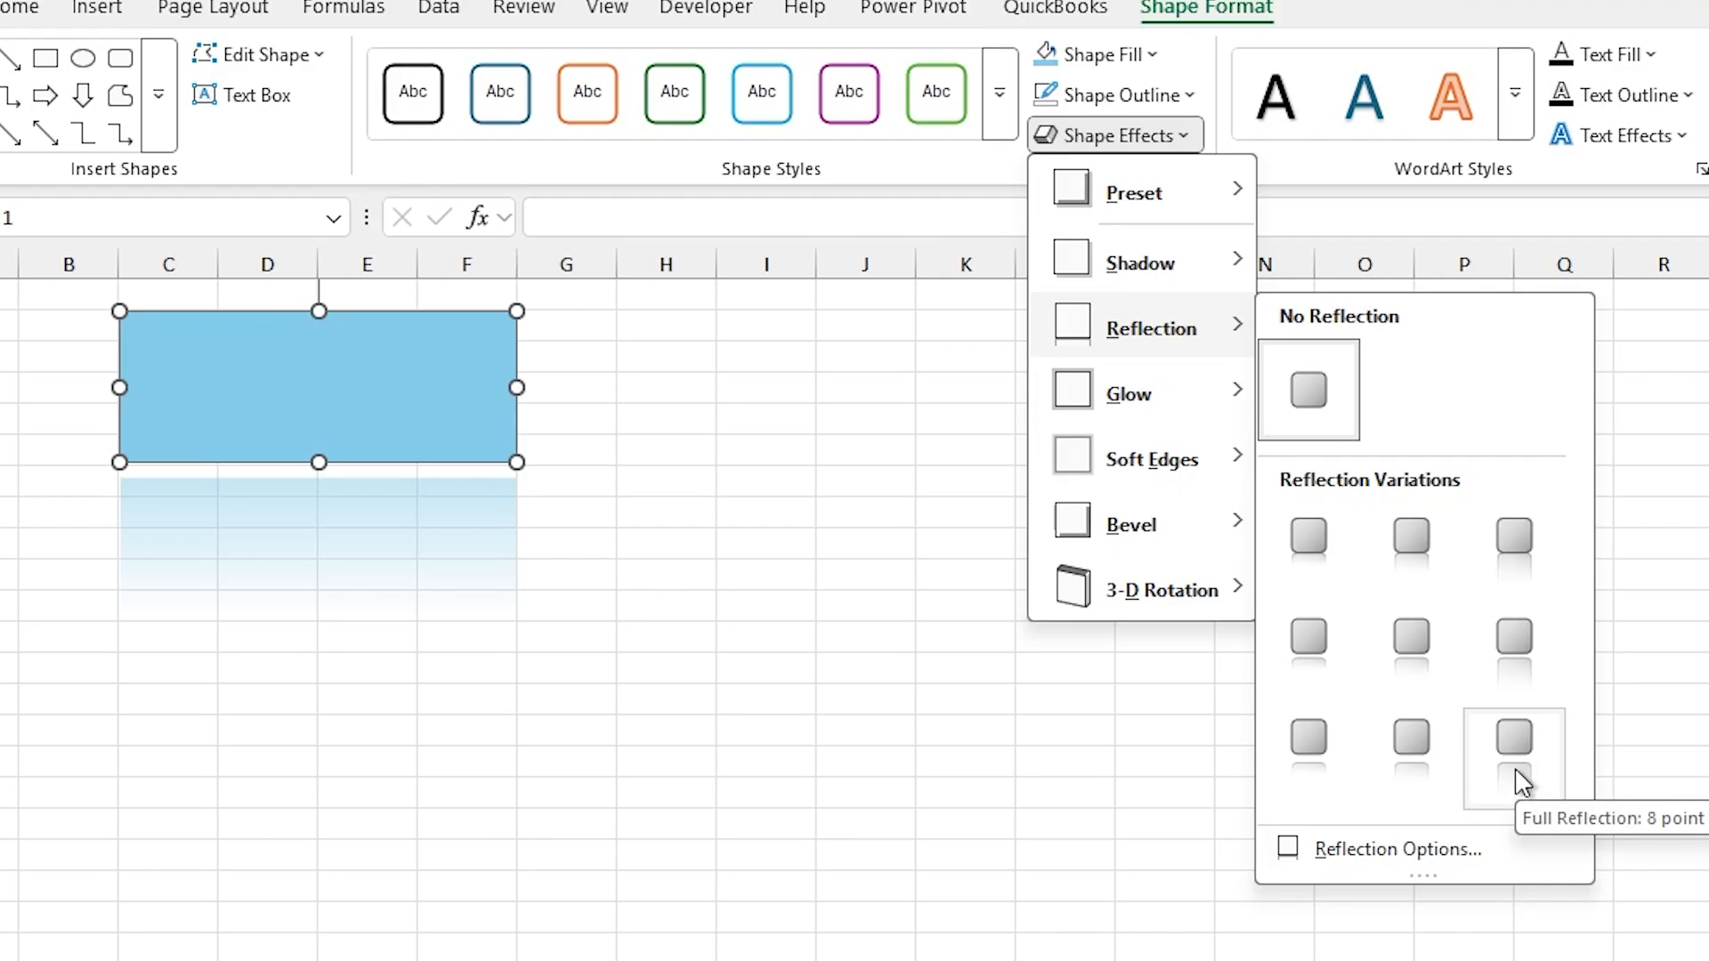
pyautogui.moveTo(1236, 397)
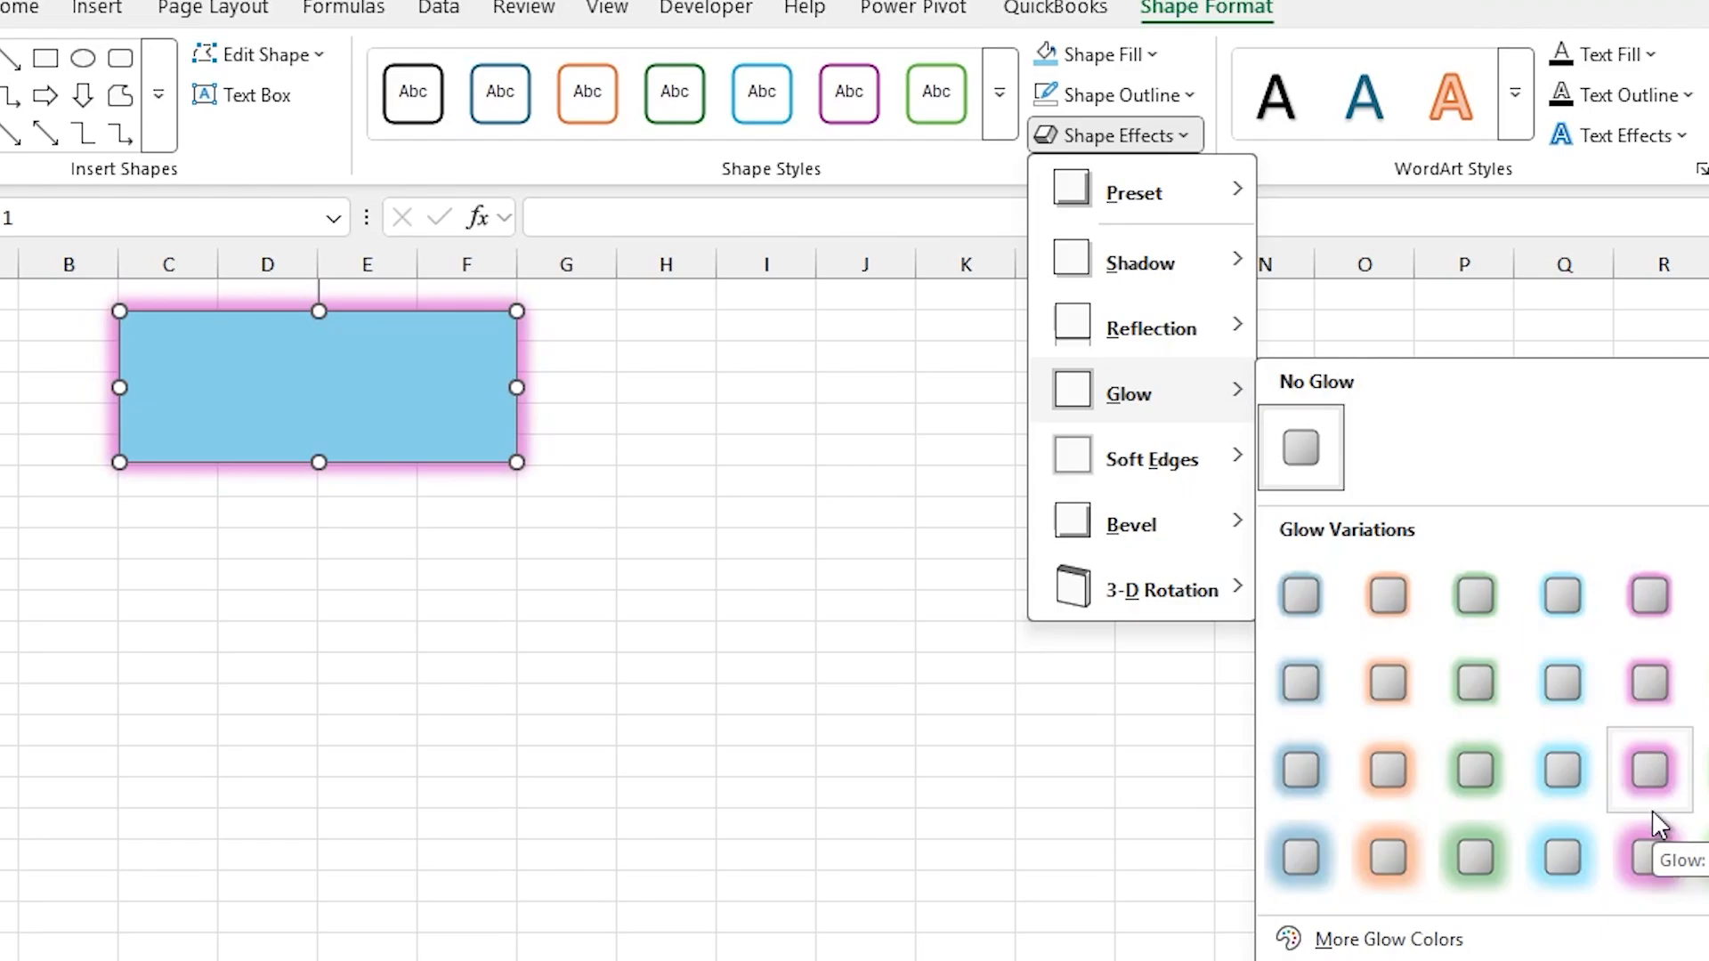
pyautogui.moveTo(1208, 547)
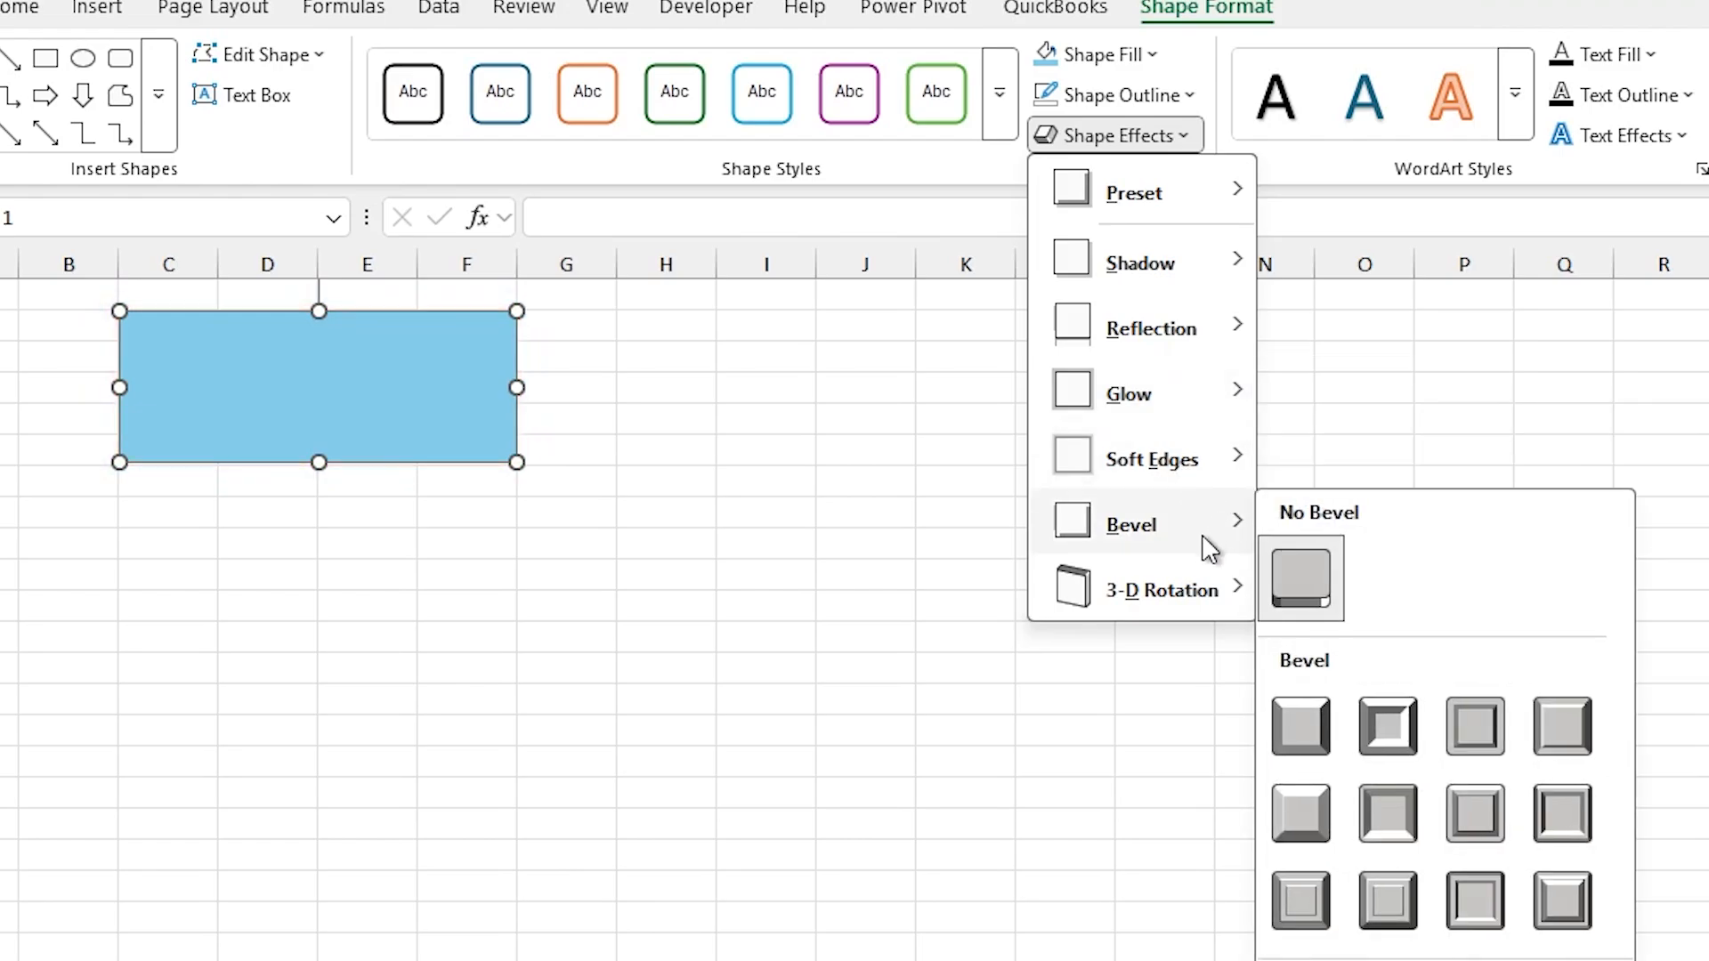
pyautogui.moveTo(1218, 595)
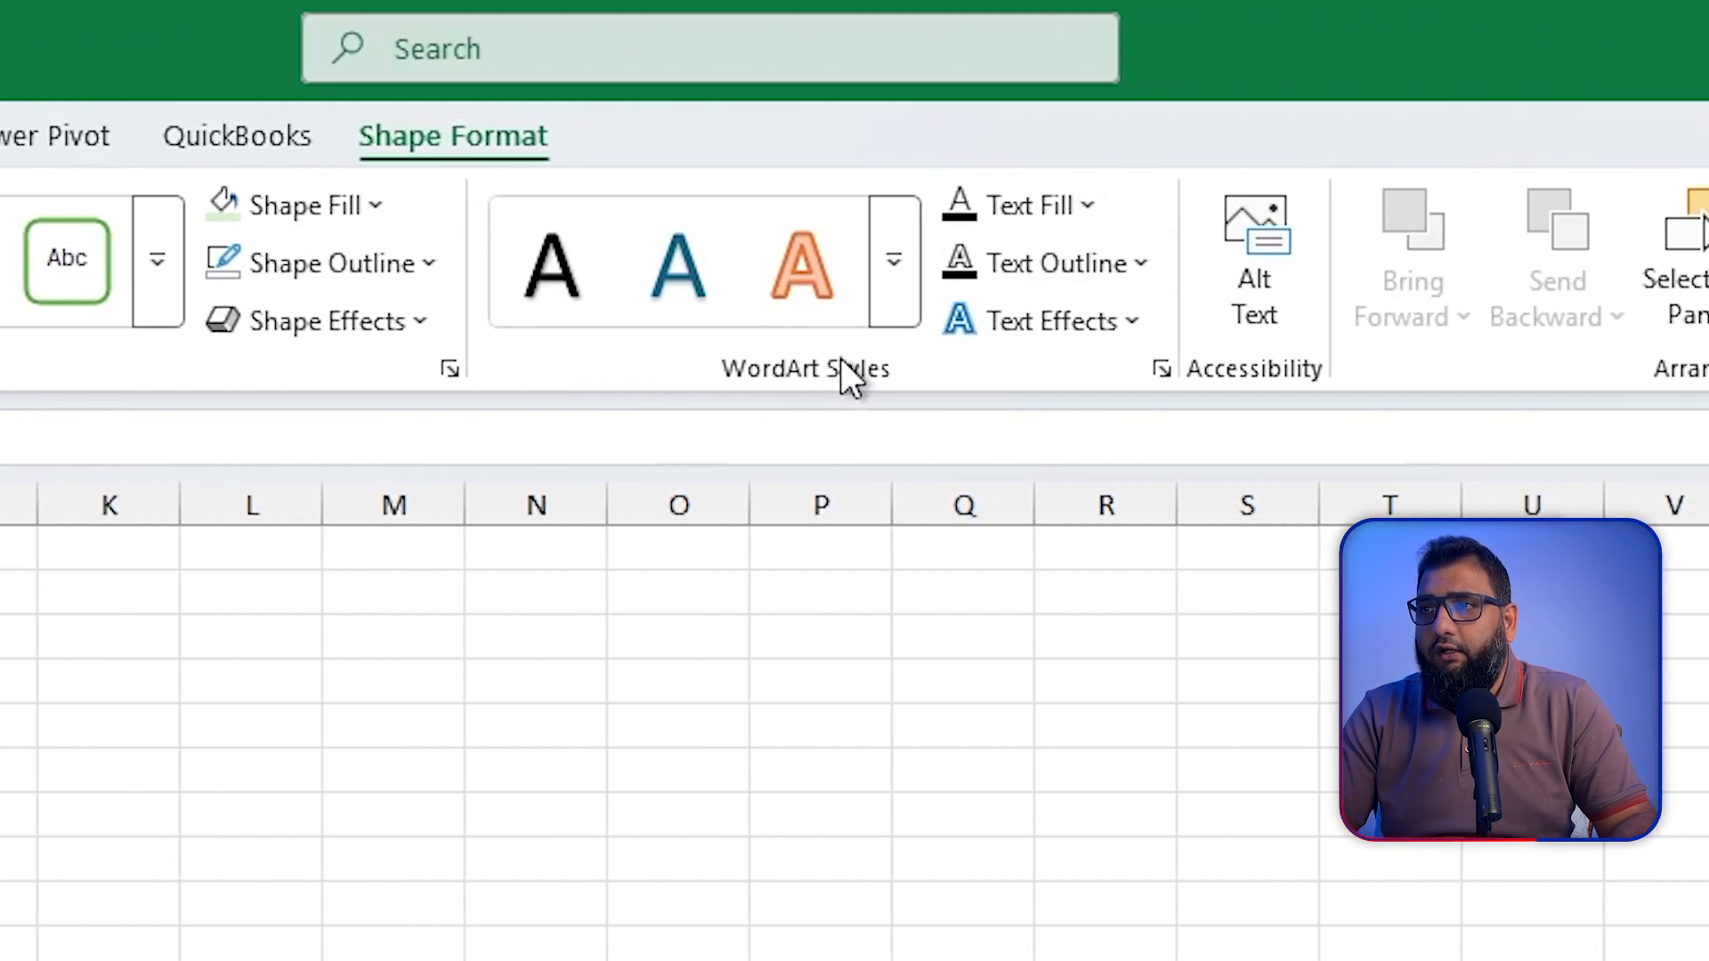
# Step: Preview the WordArt styles and the gradient and texture text fills for the "xlbimentor" text without applying any
pyautogui.click(896, 267)
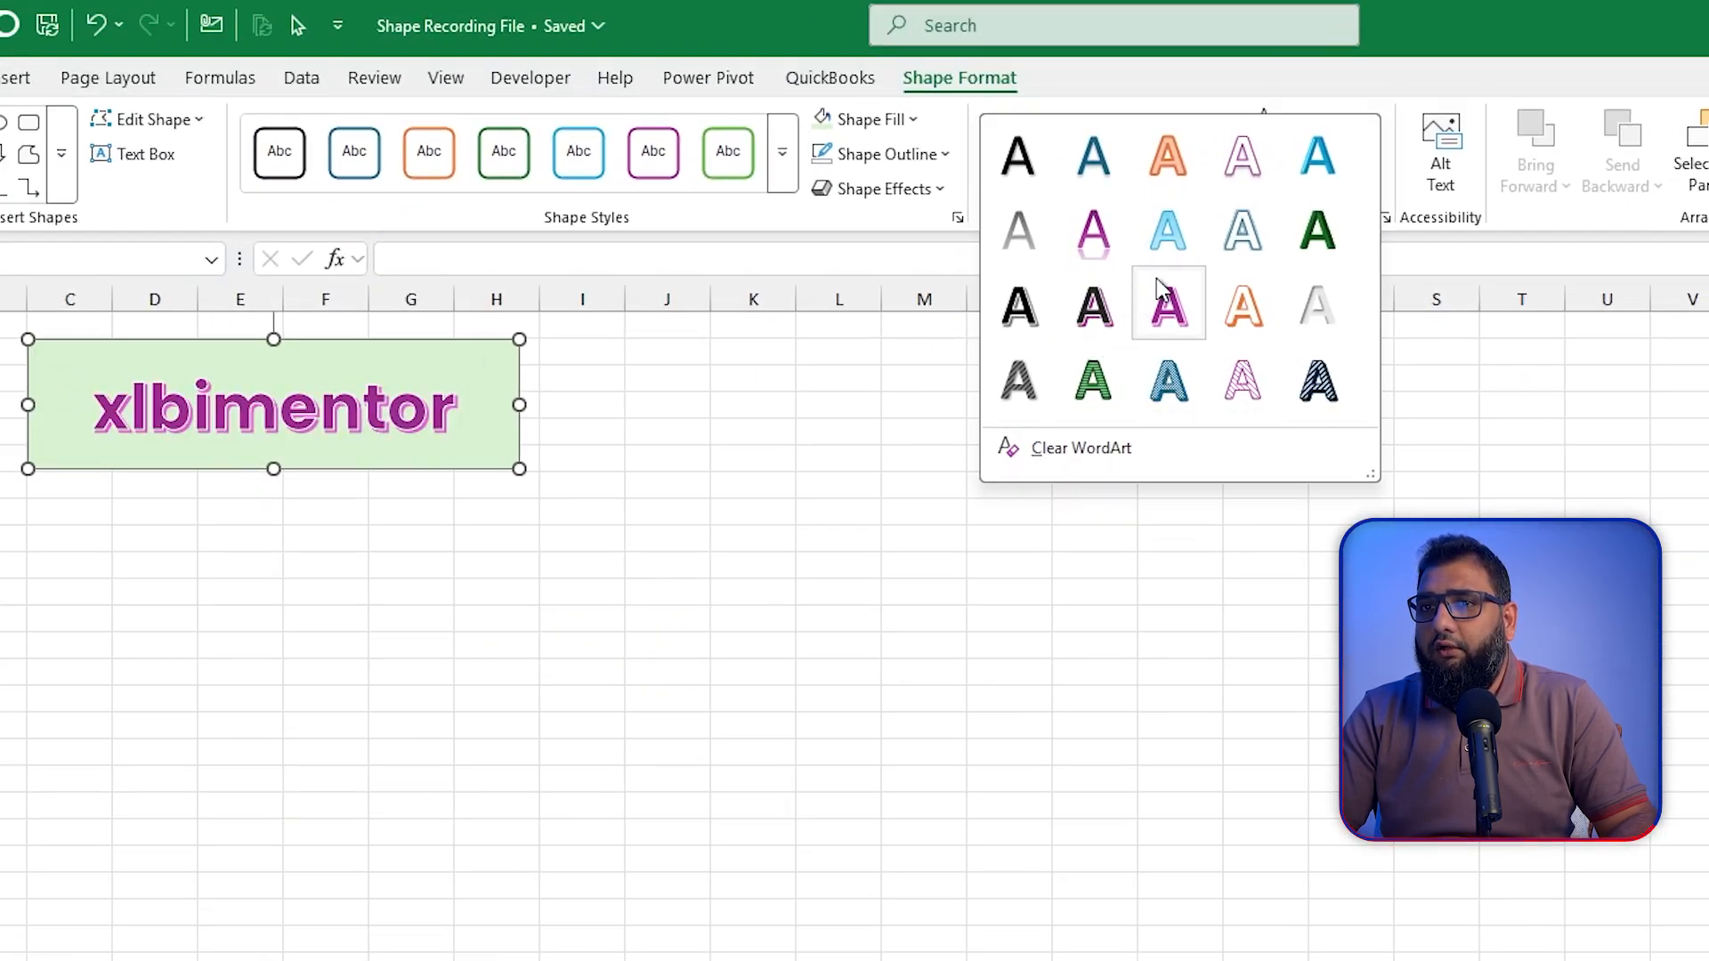
pyautogui.click(1209, 93)
pyautogui.click(1330, 127)
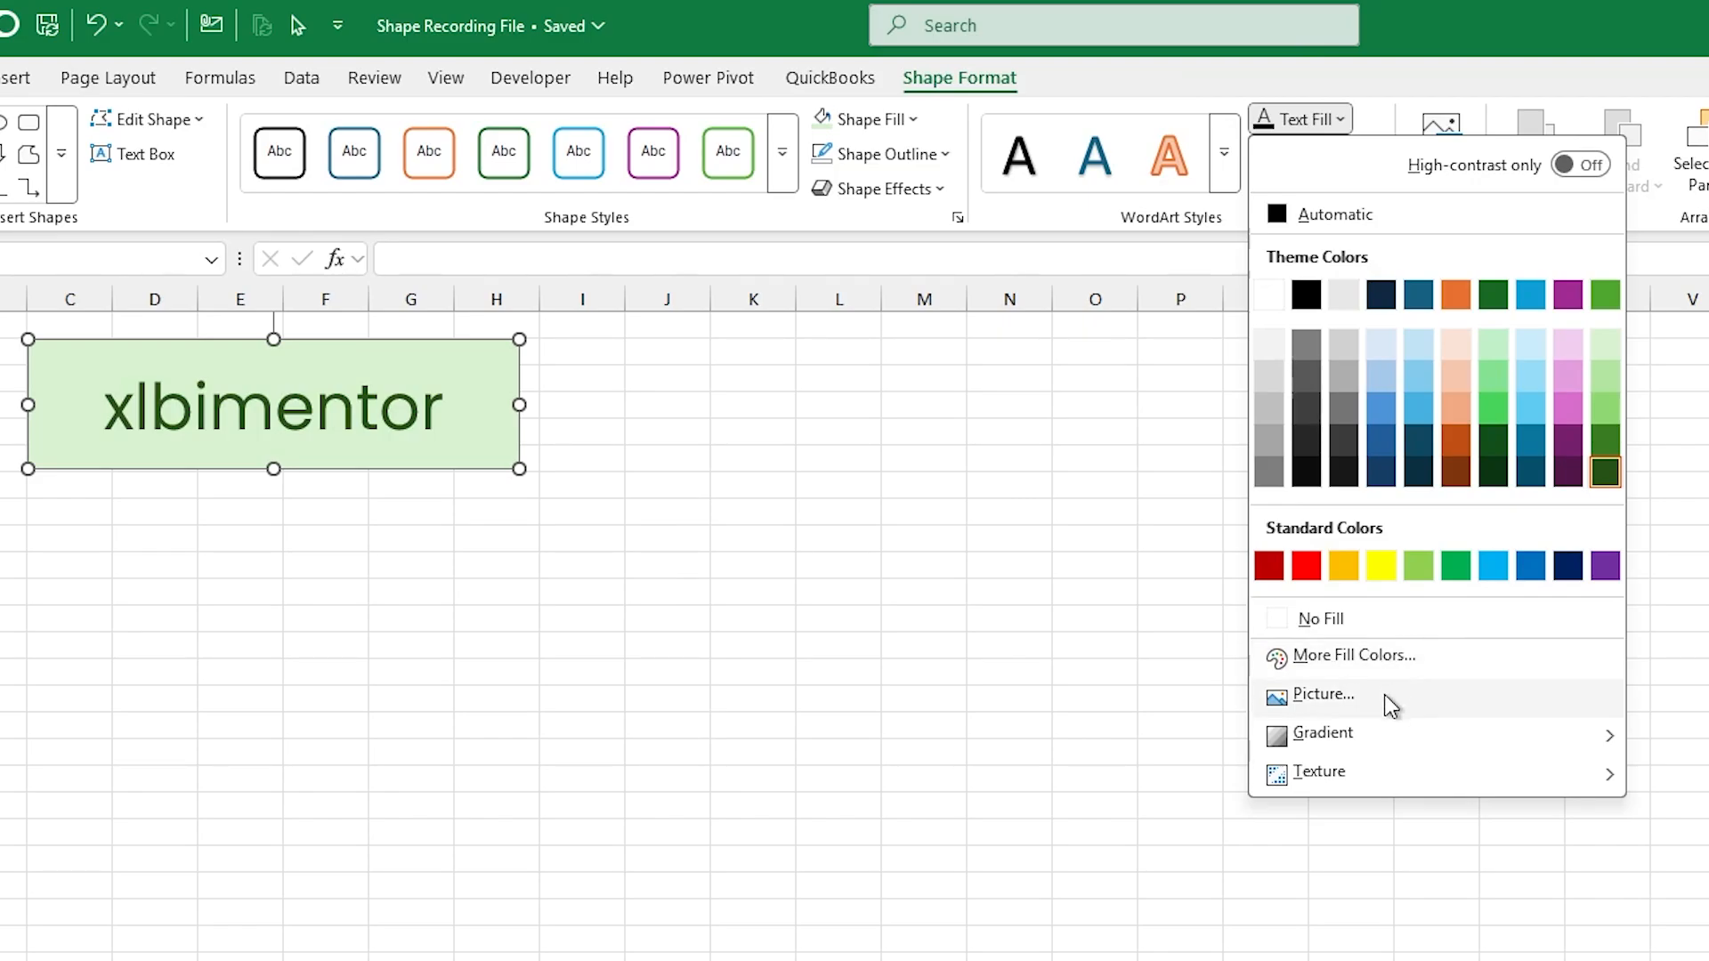
pyautogui.moveTo(1362, 736)
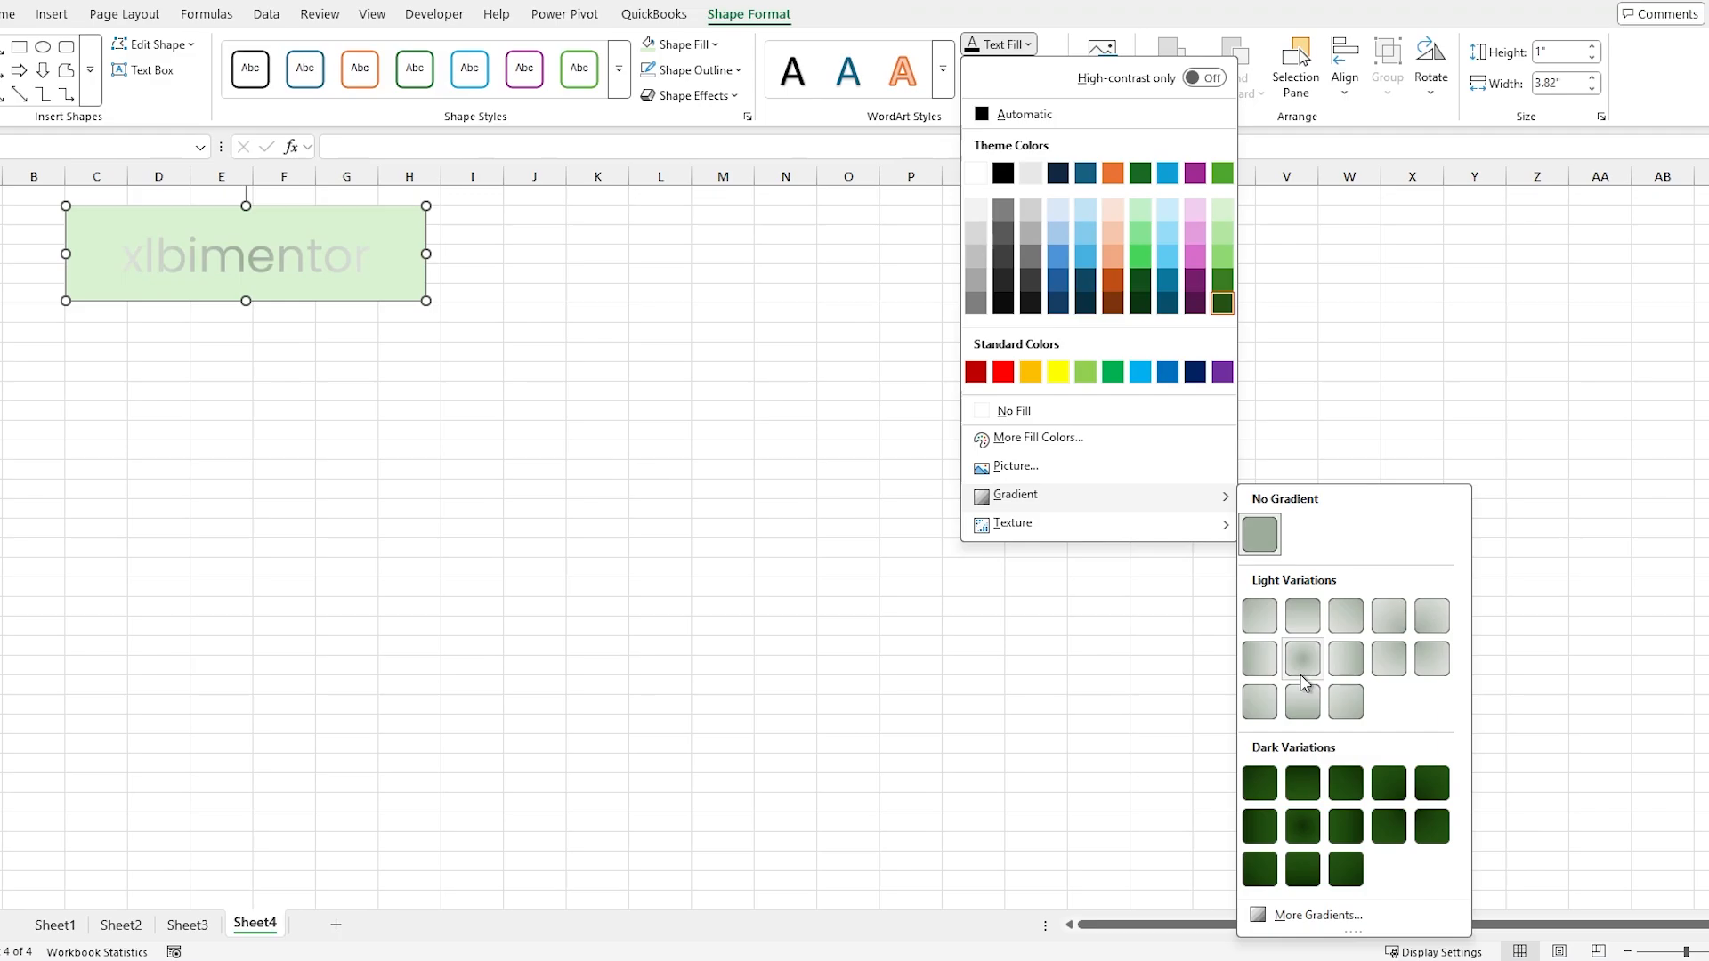
pyautogui.moveTo(1190, 527)
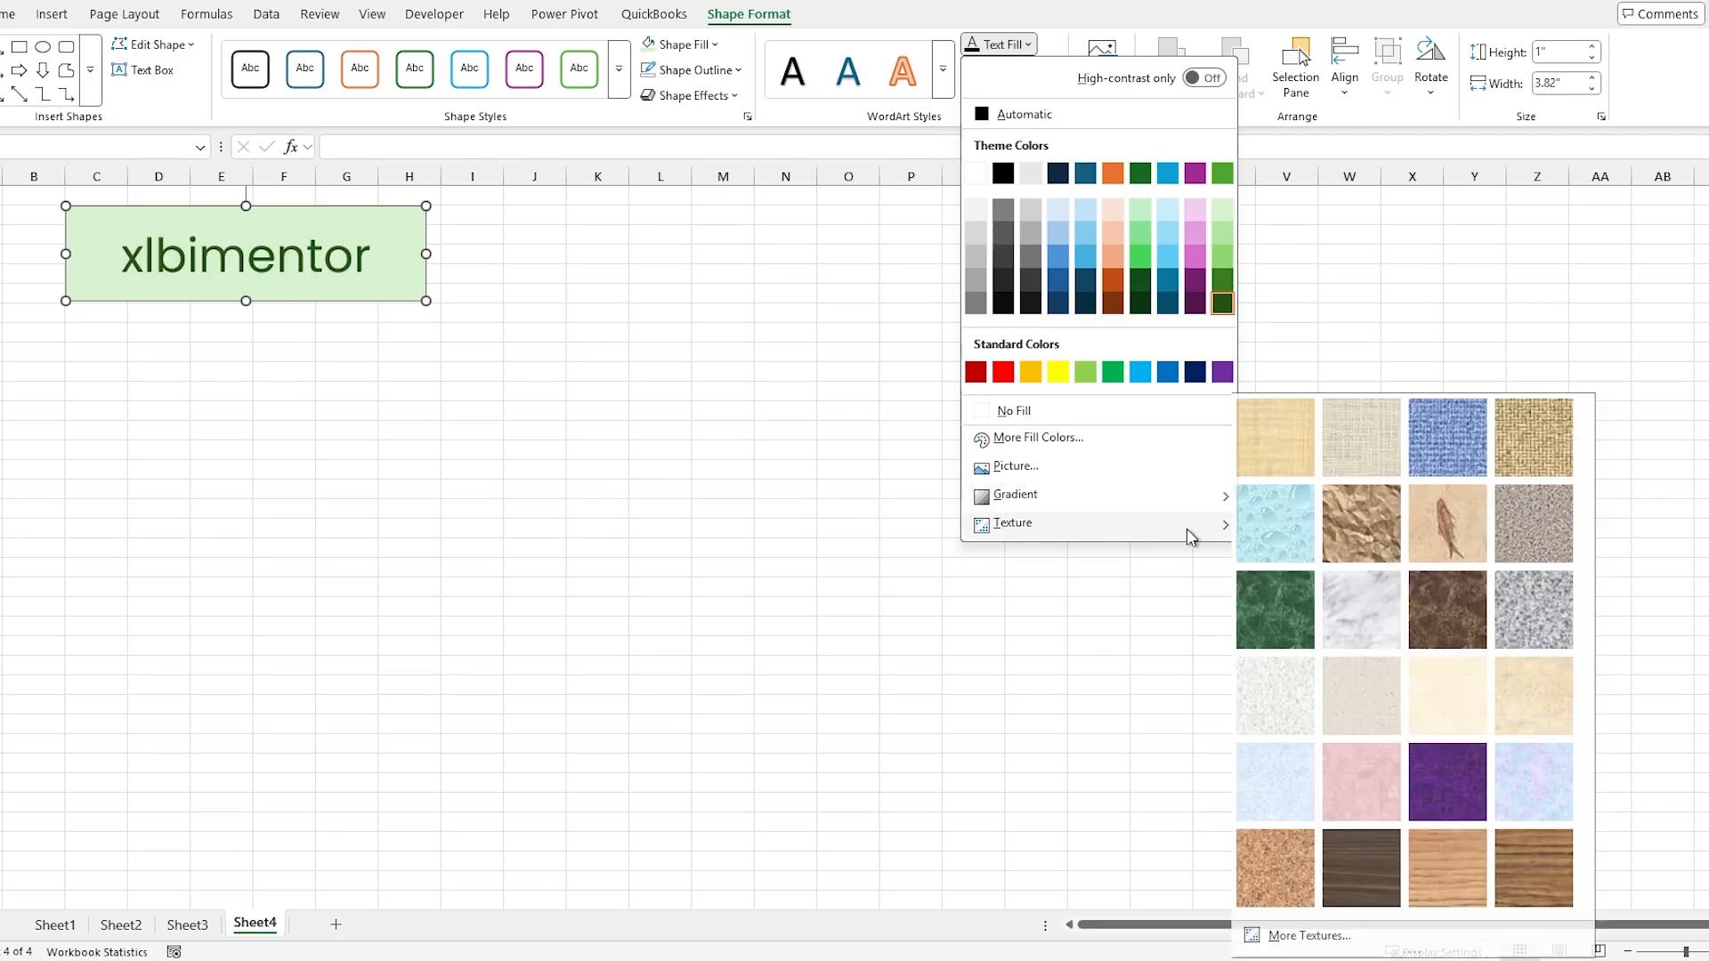
pyautogui.click(1385, 536)
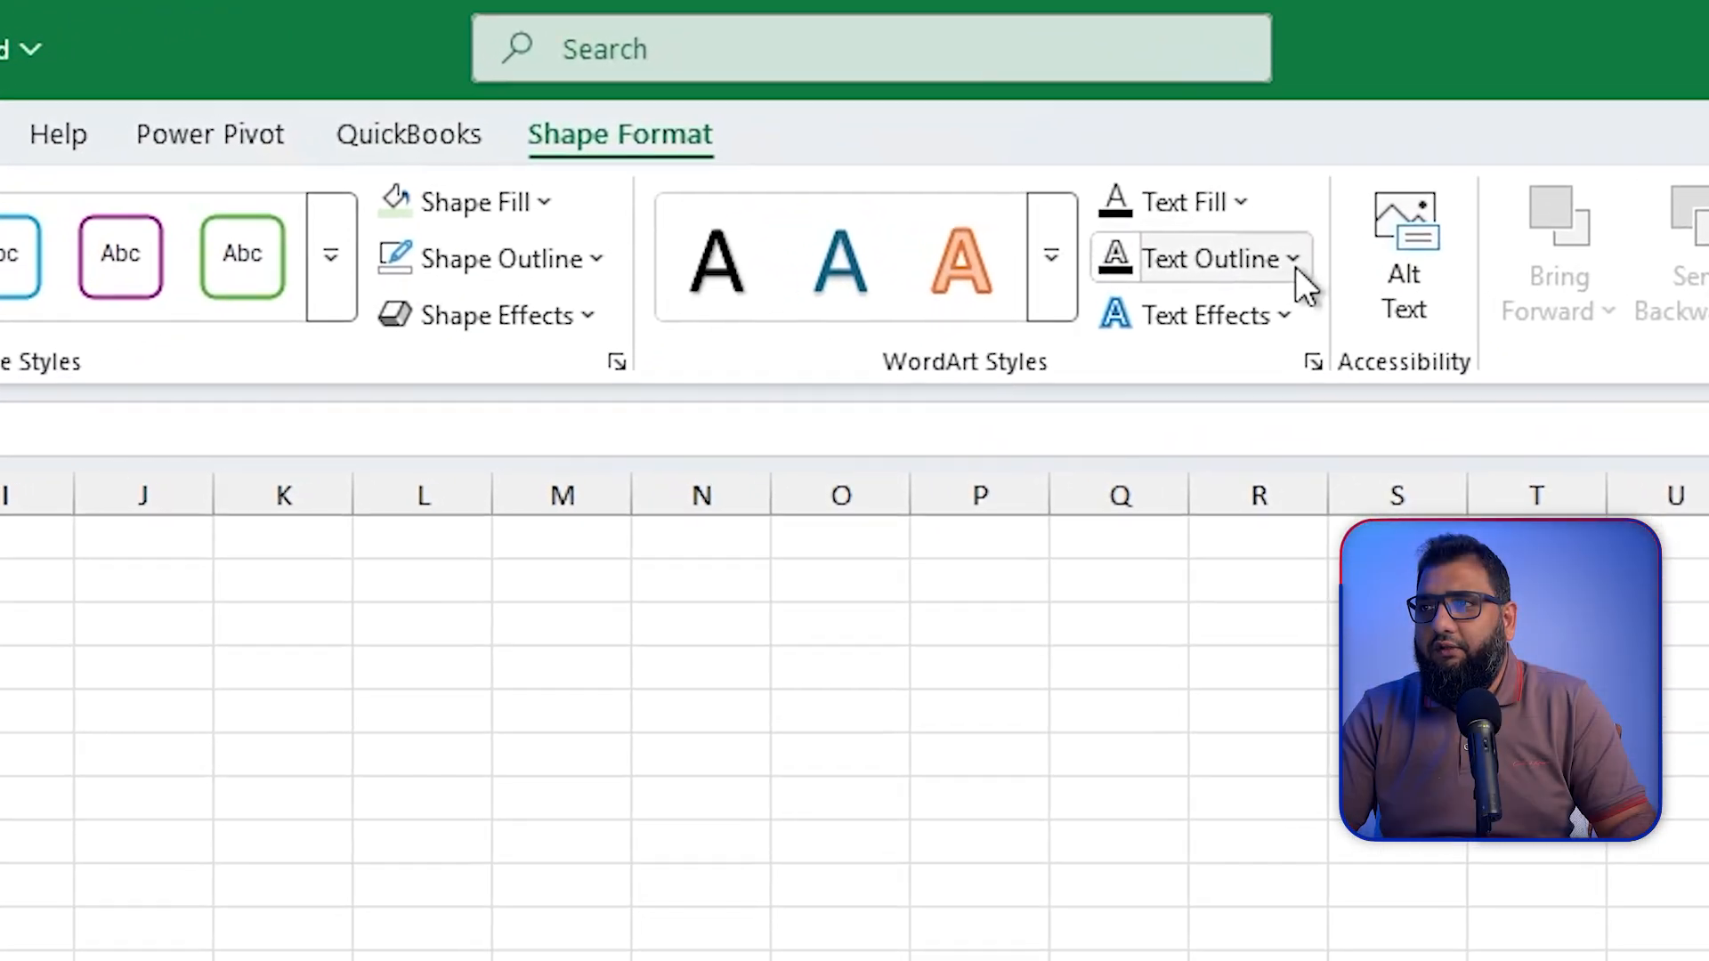
# Step: Try a very thick outline weight on the "xlbimentor" text and undo it
pyautogui.click(1052, 71)
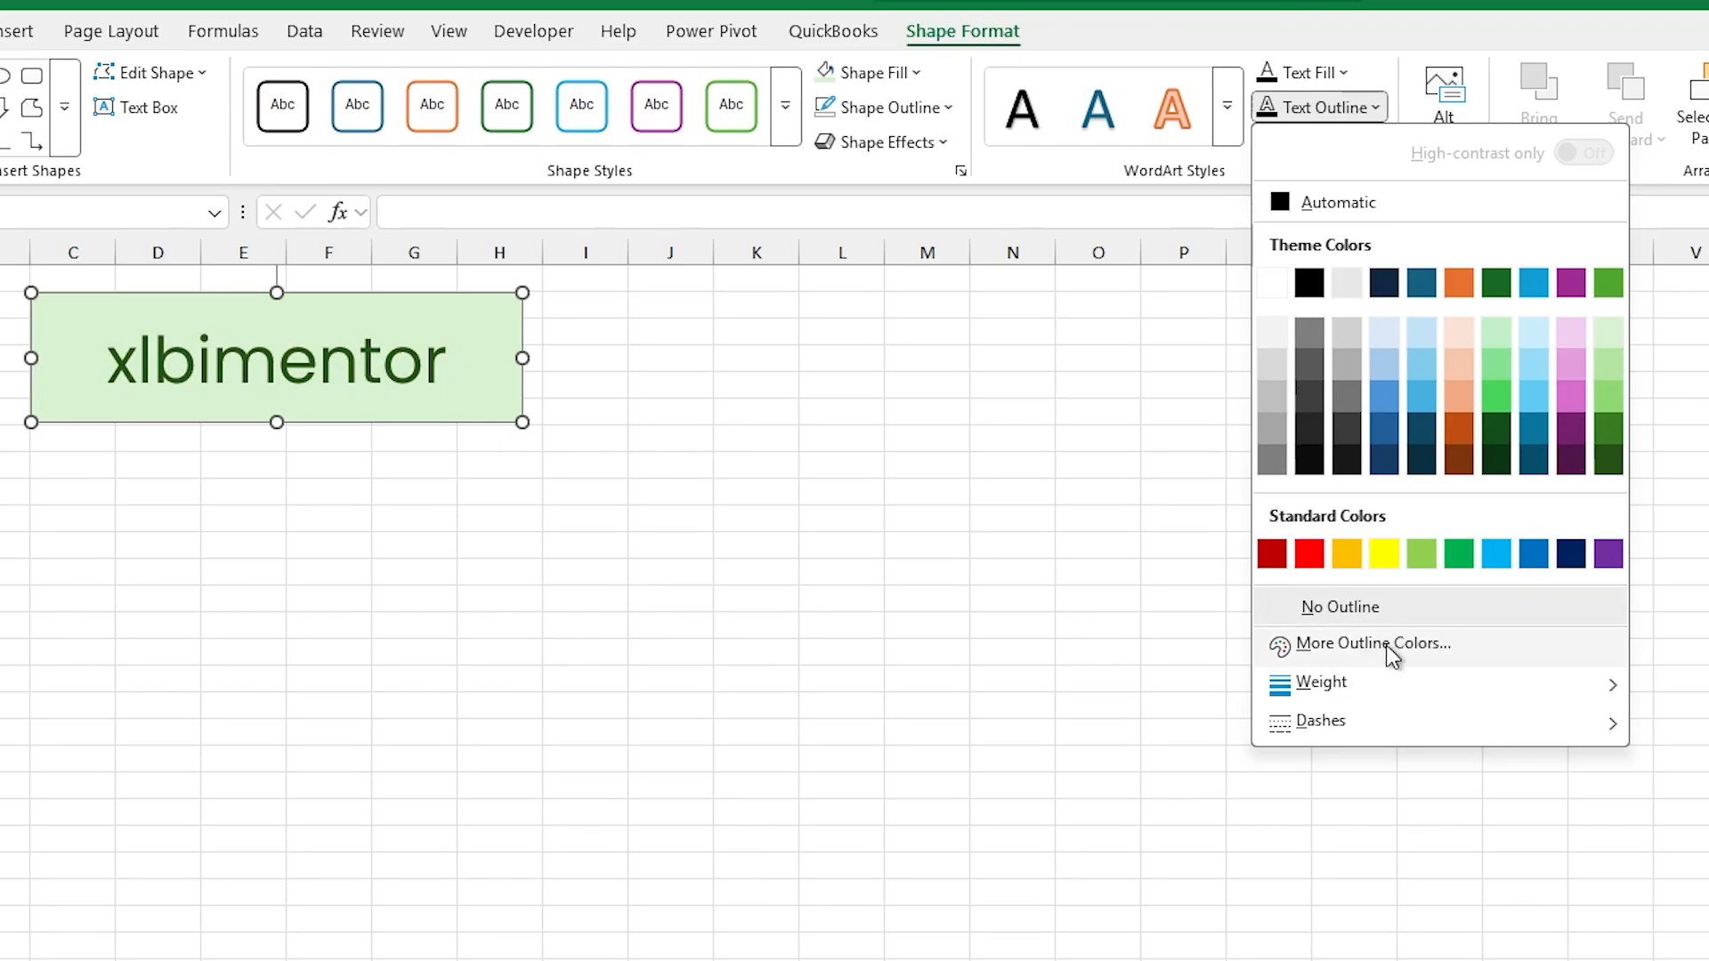
pyautogui.moveTo(1391, 691)
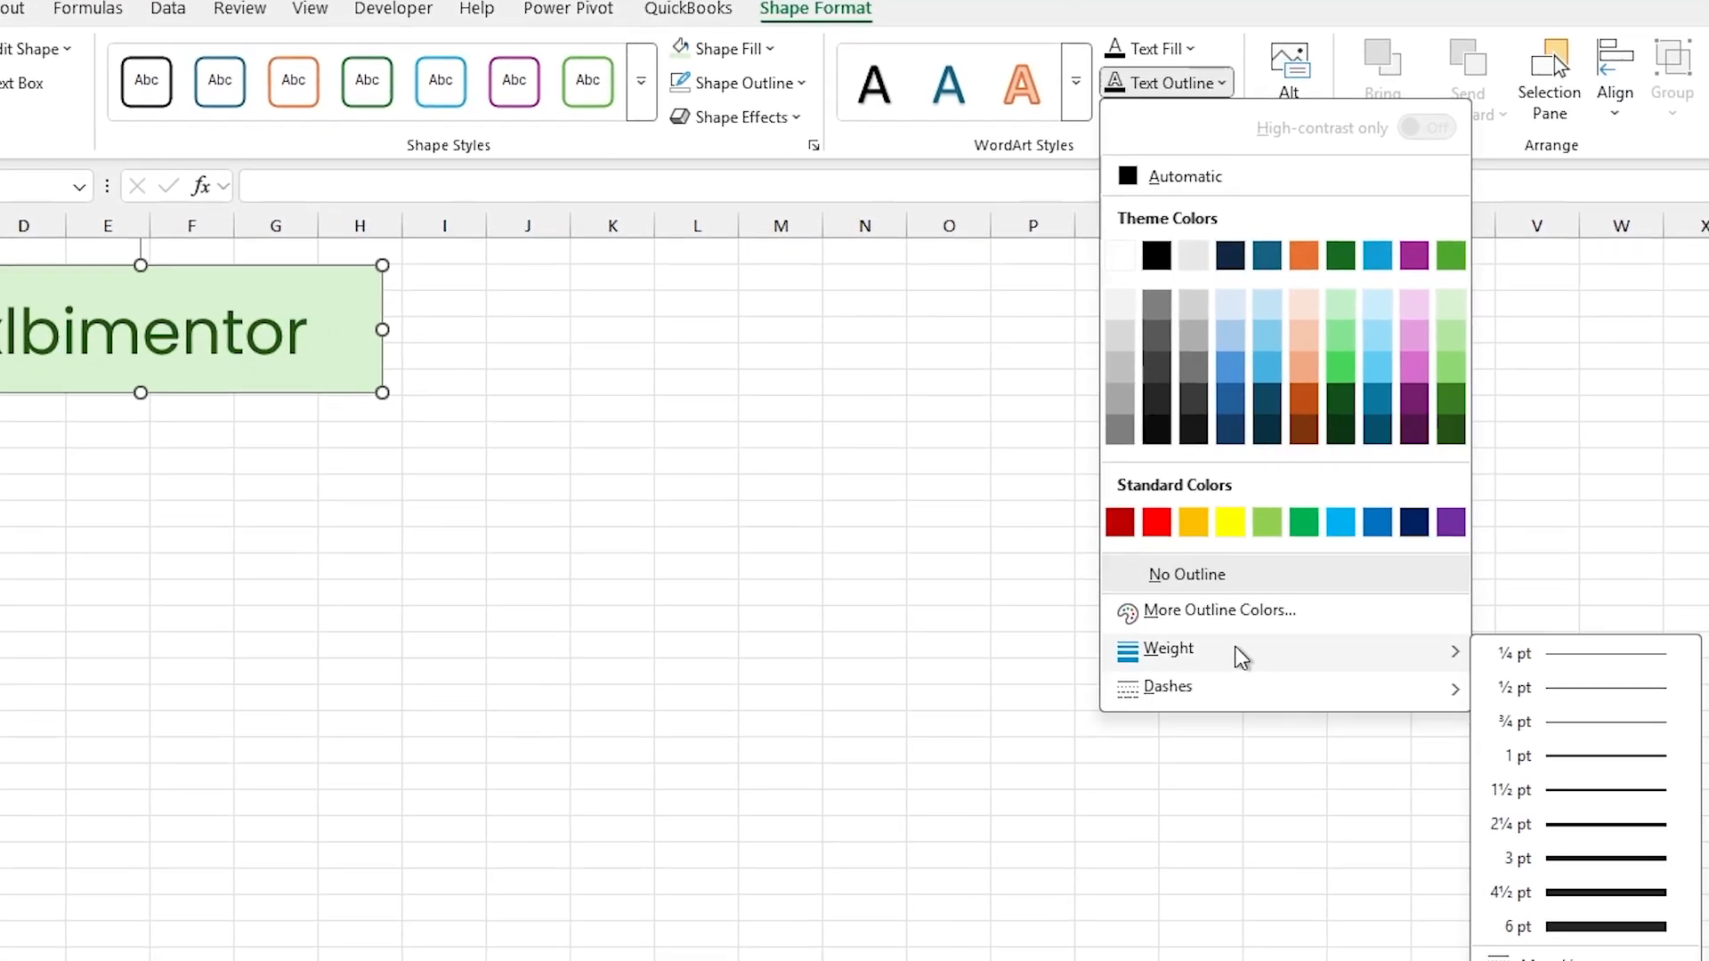
pyautogui.click(1580, 927)
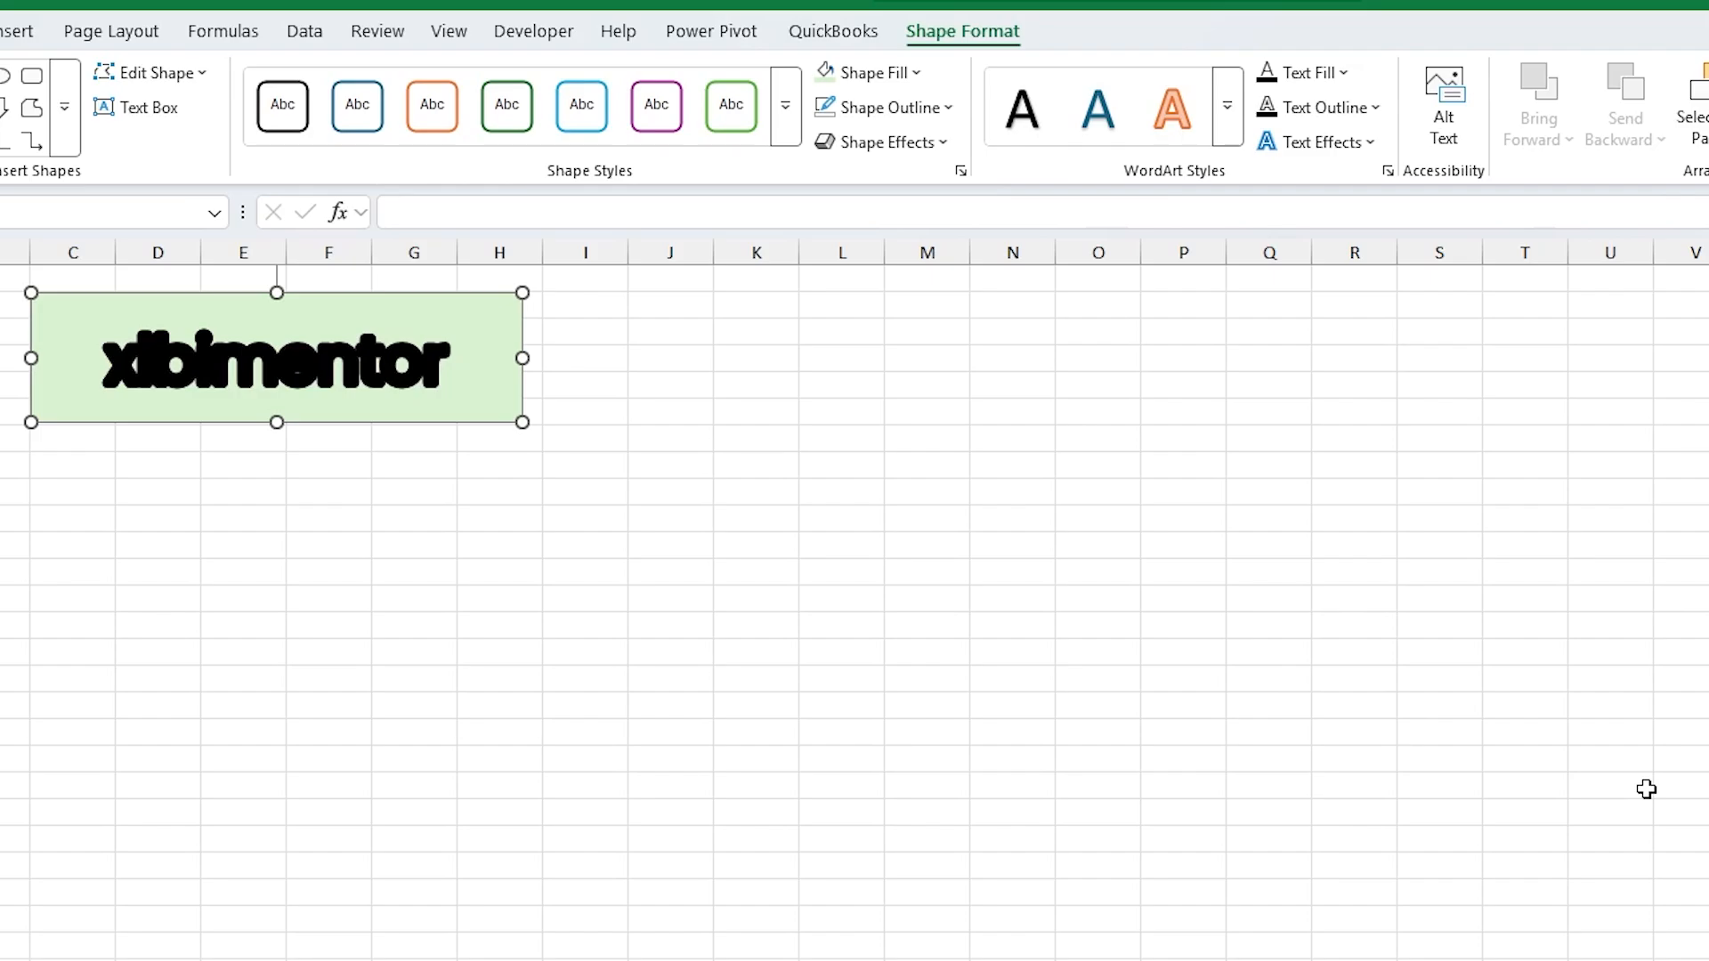
pyautogui.hotkey('ctrl', 'z')
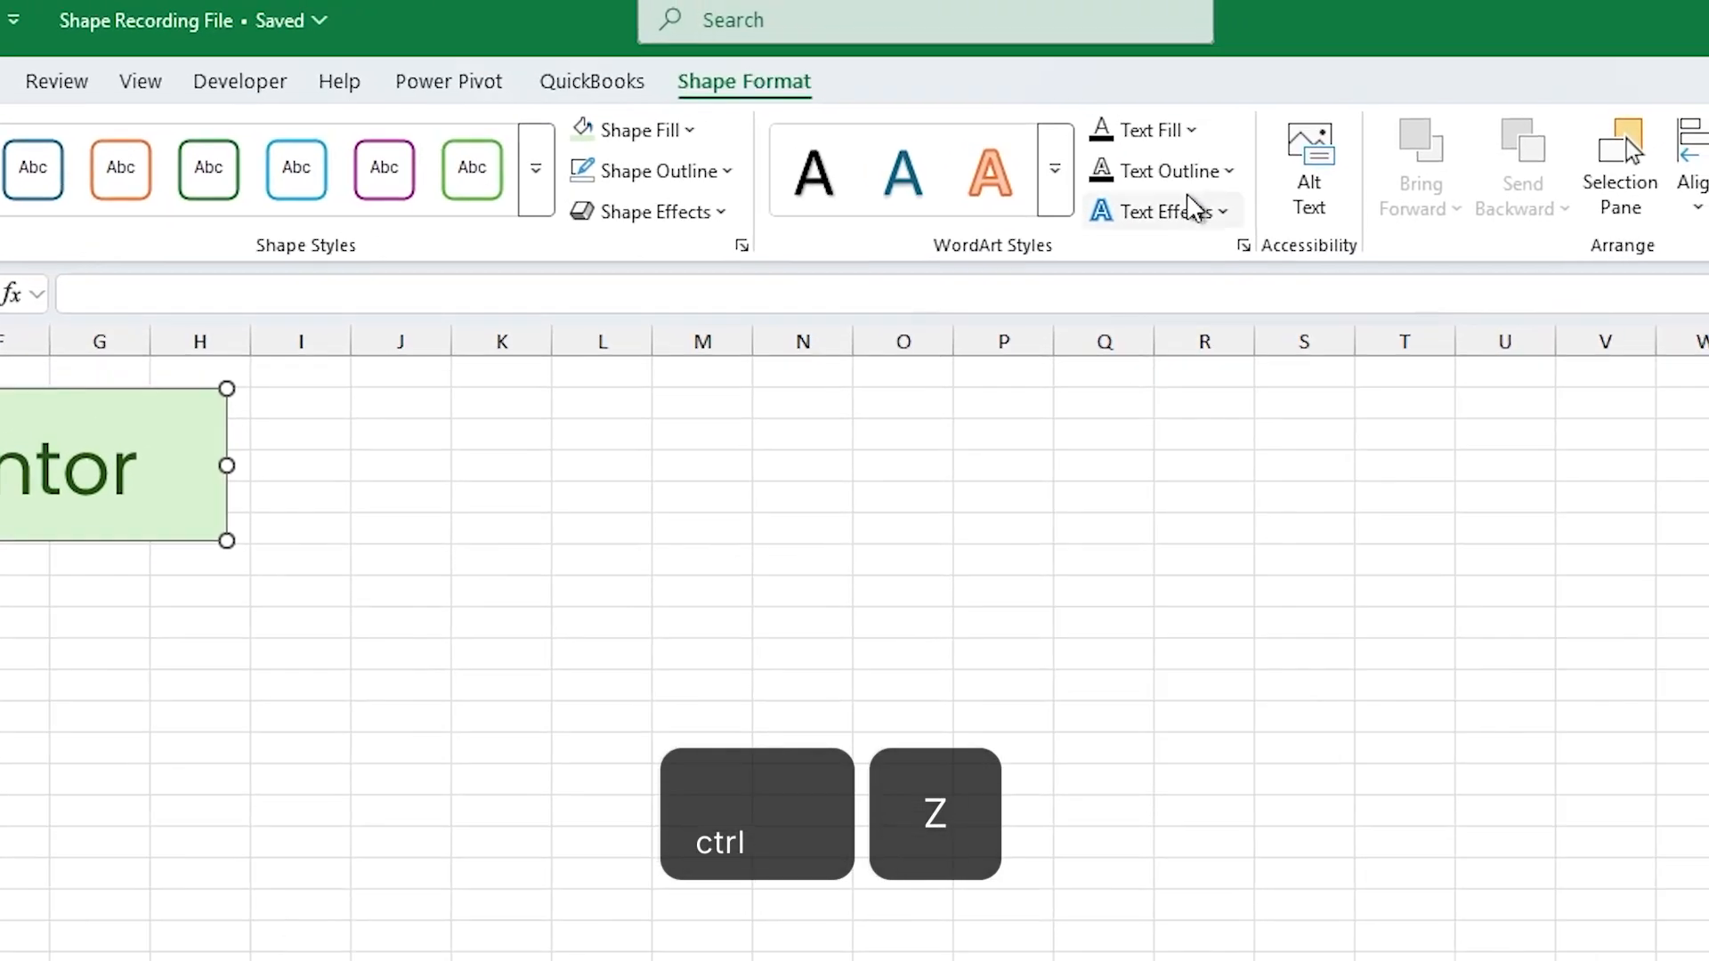
# Step: Preview the shadow and reflection text effects on the "xlbimentor" text
pyautogui.click(1197, 211)
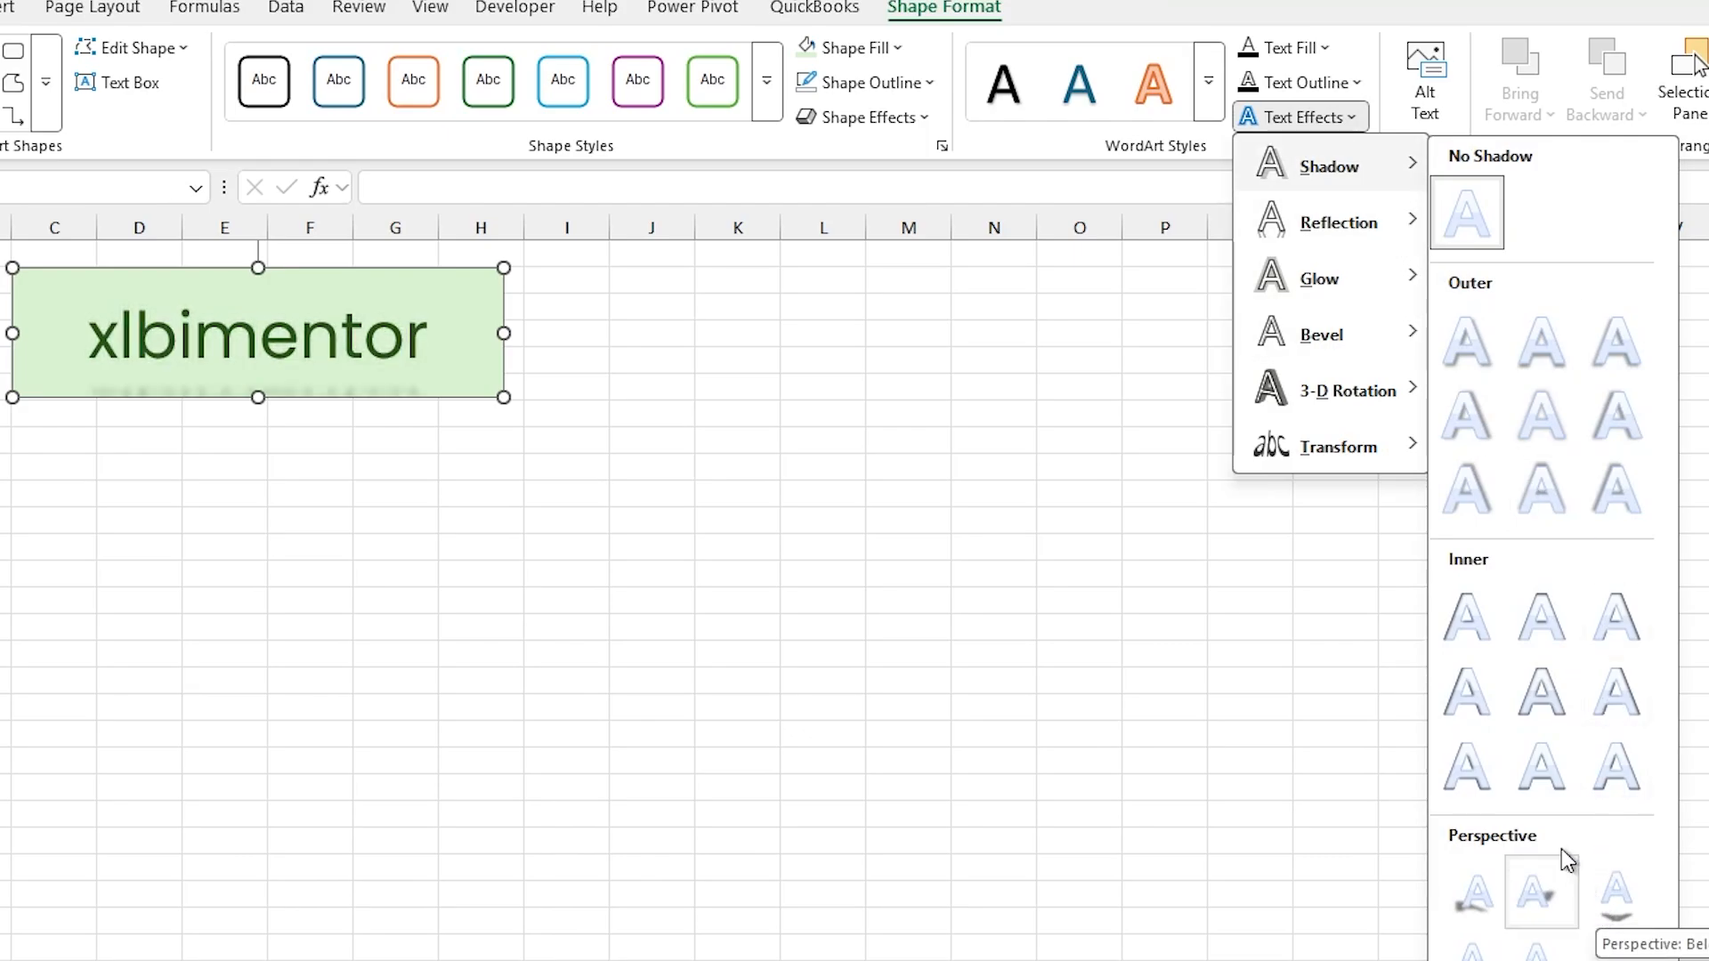
pyautogui.moveTo(1362, 223)
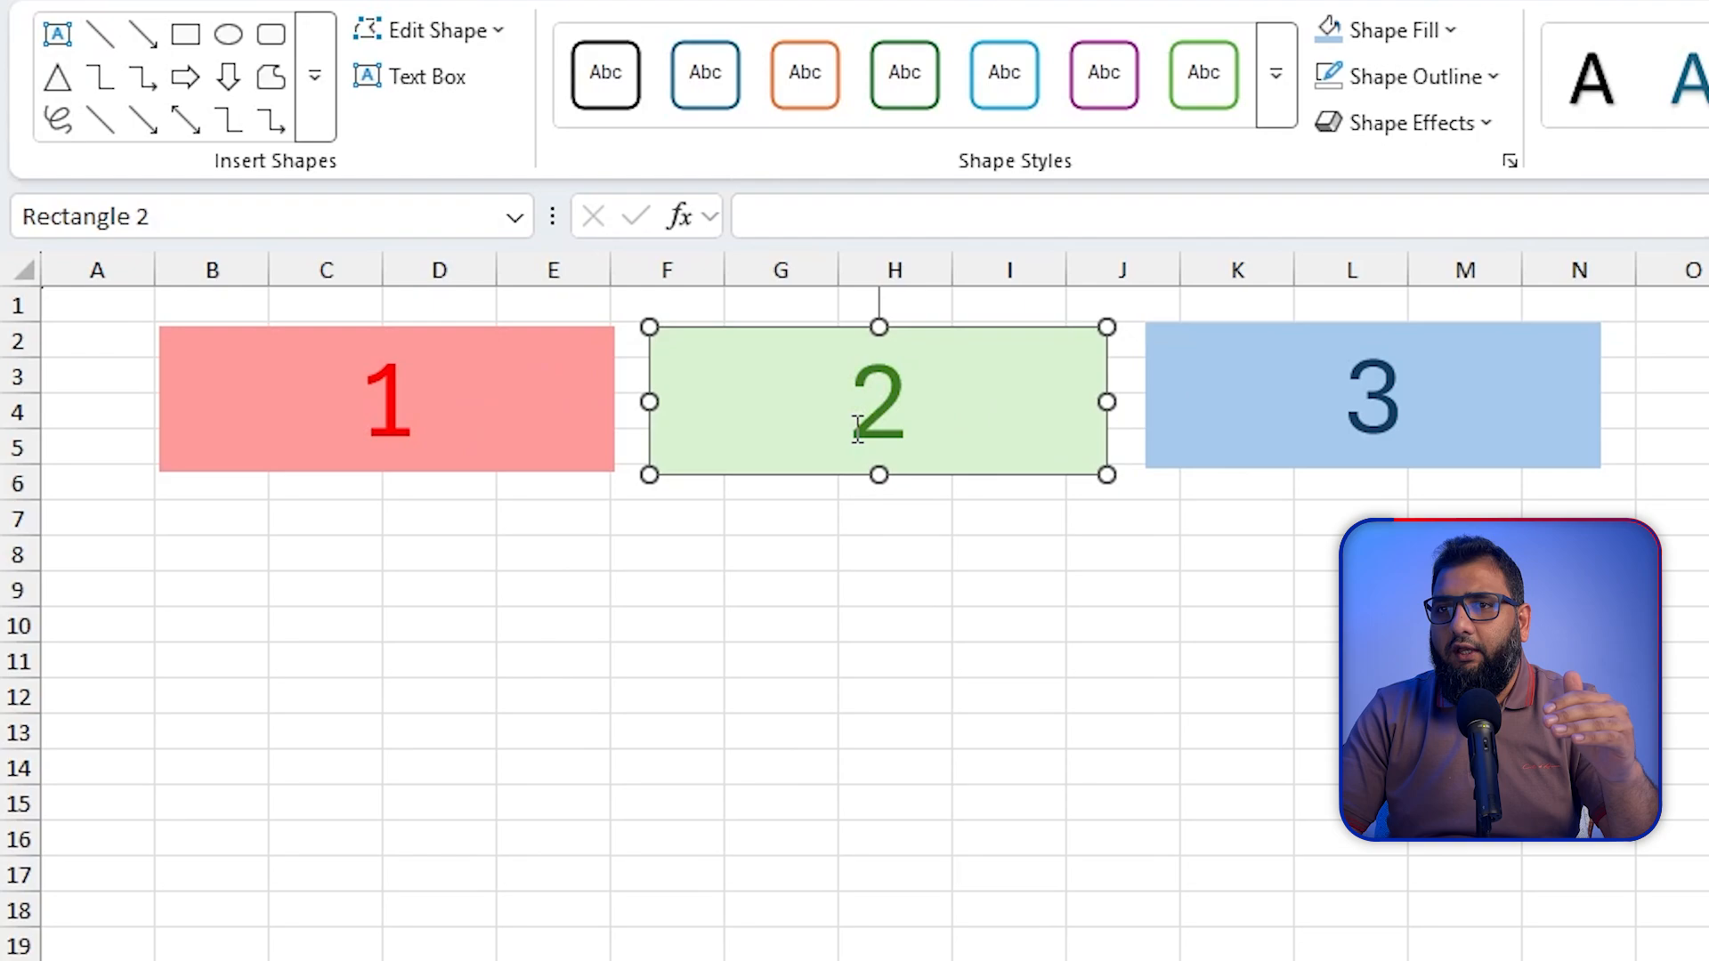
# Step: Select each numbered rectangle in turn, and move green rectangle 2 over red rectangle 1 and back beside it
pyautogui.click(563, 413)
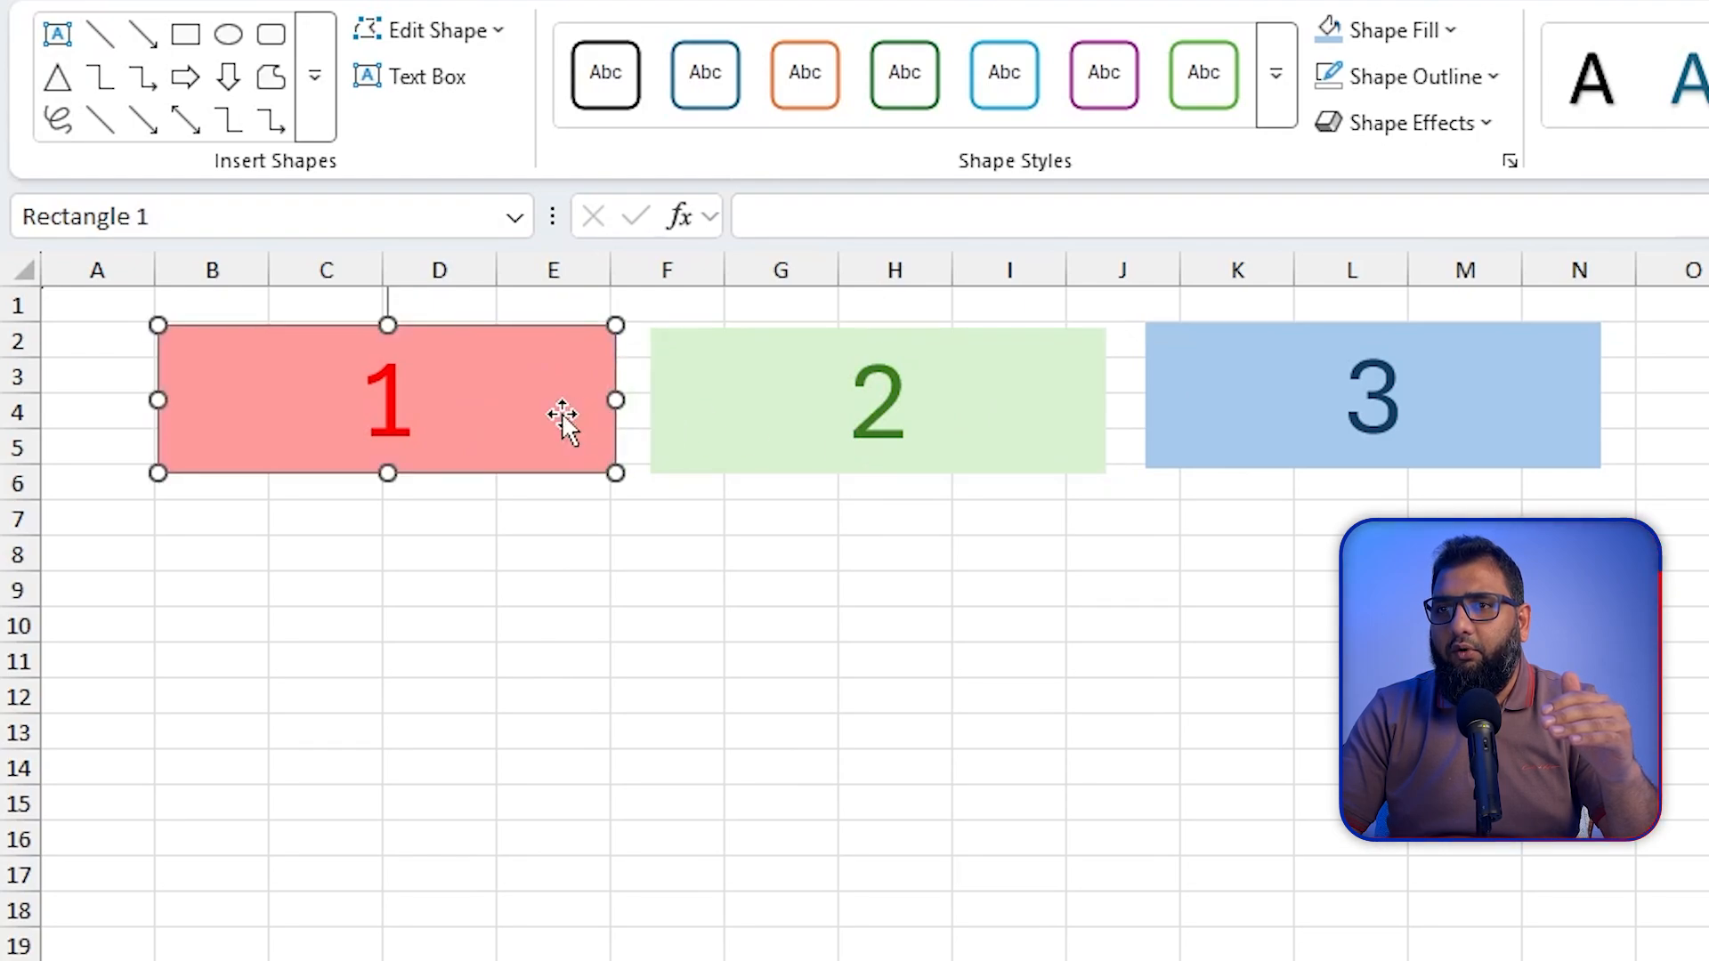
pyautogui.click(941, 440)
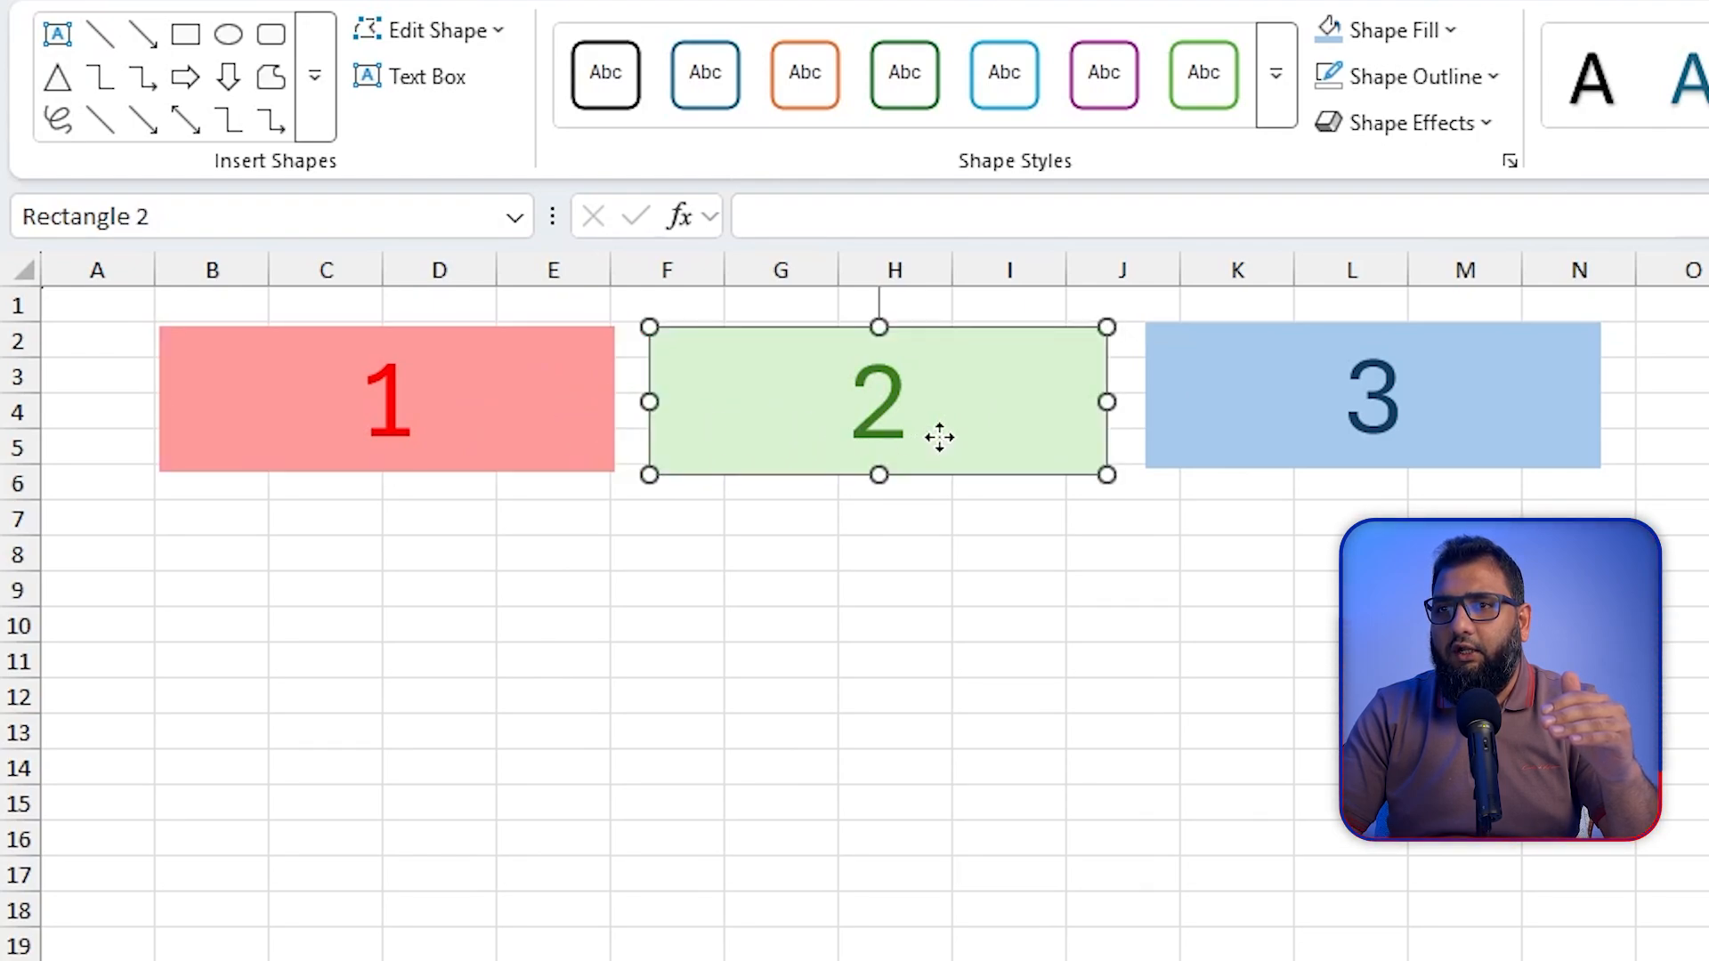
pyautogui.click(1305, 453)
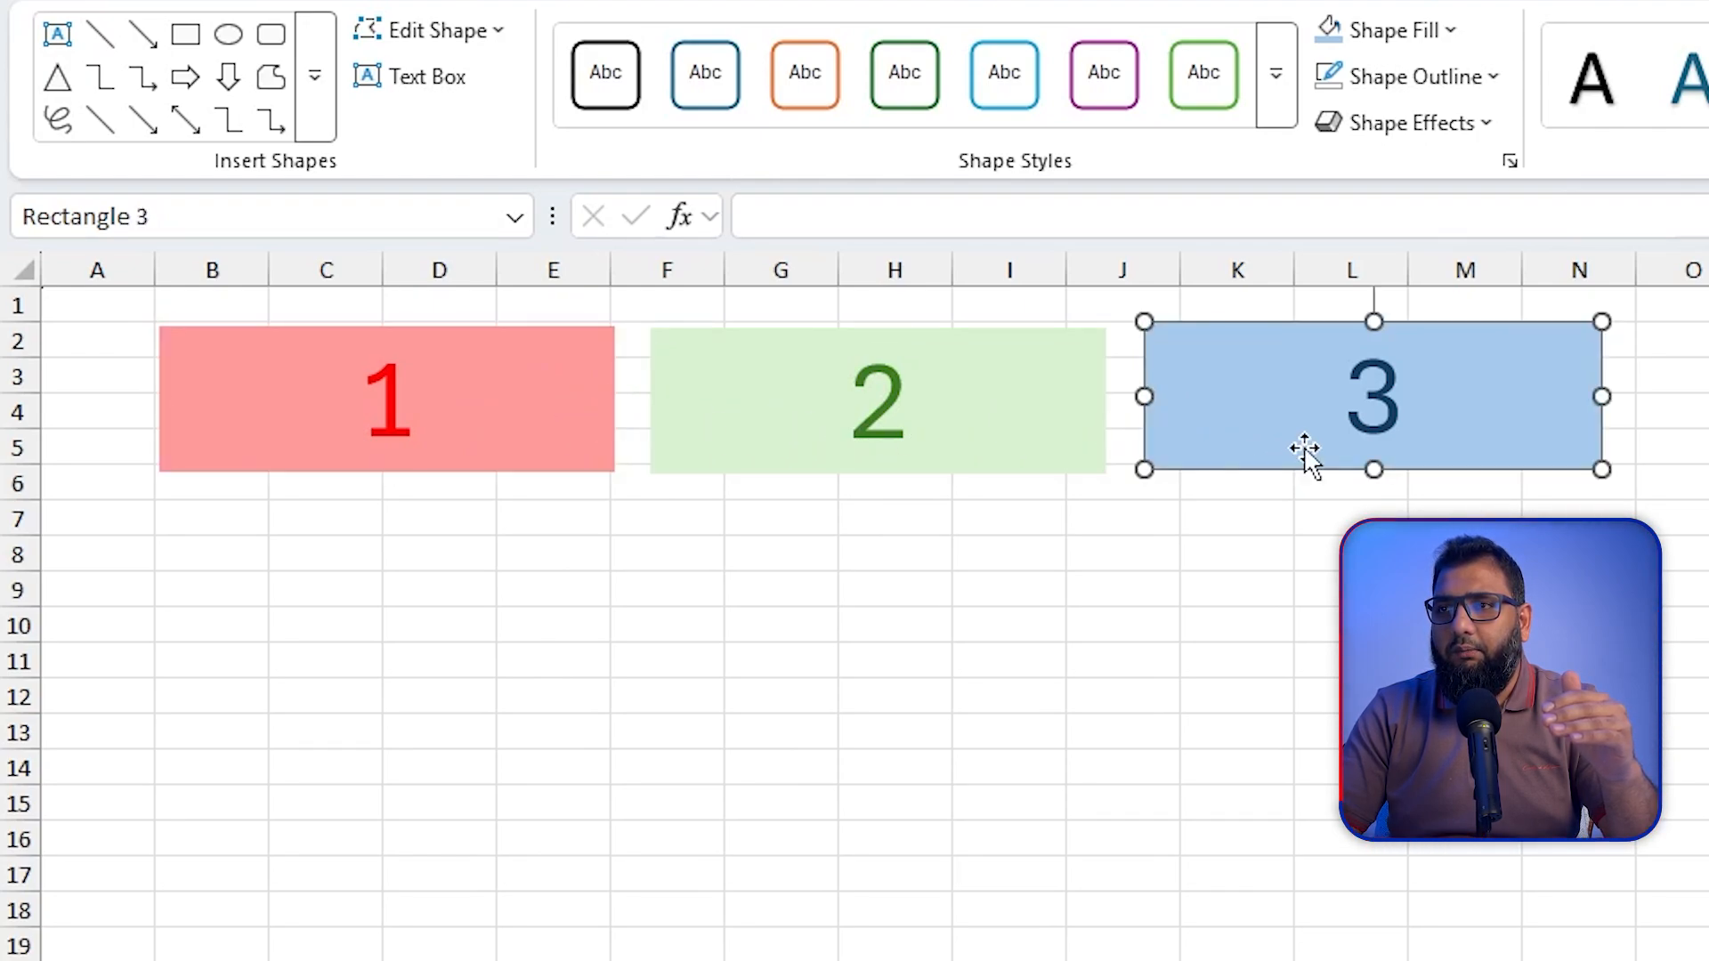
pyautogui.click(989, 429)
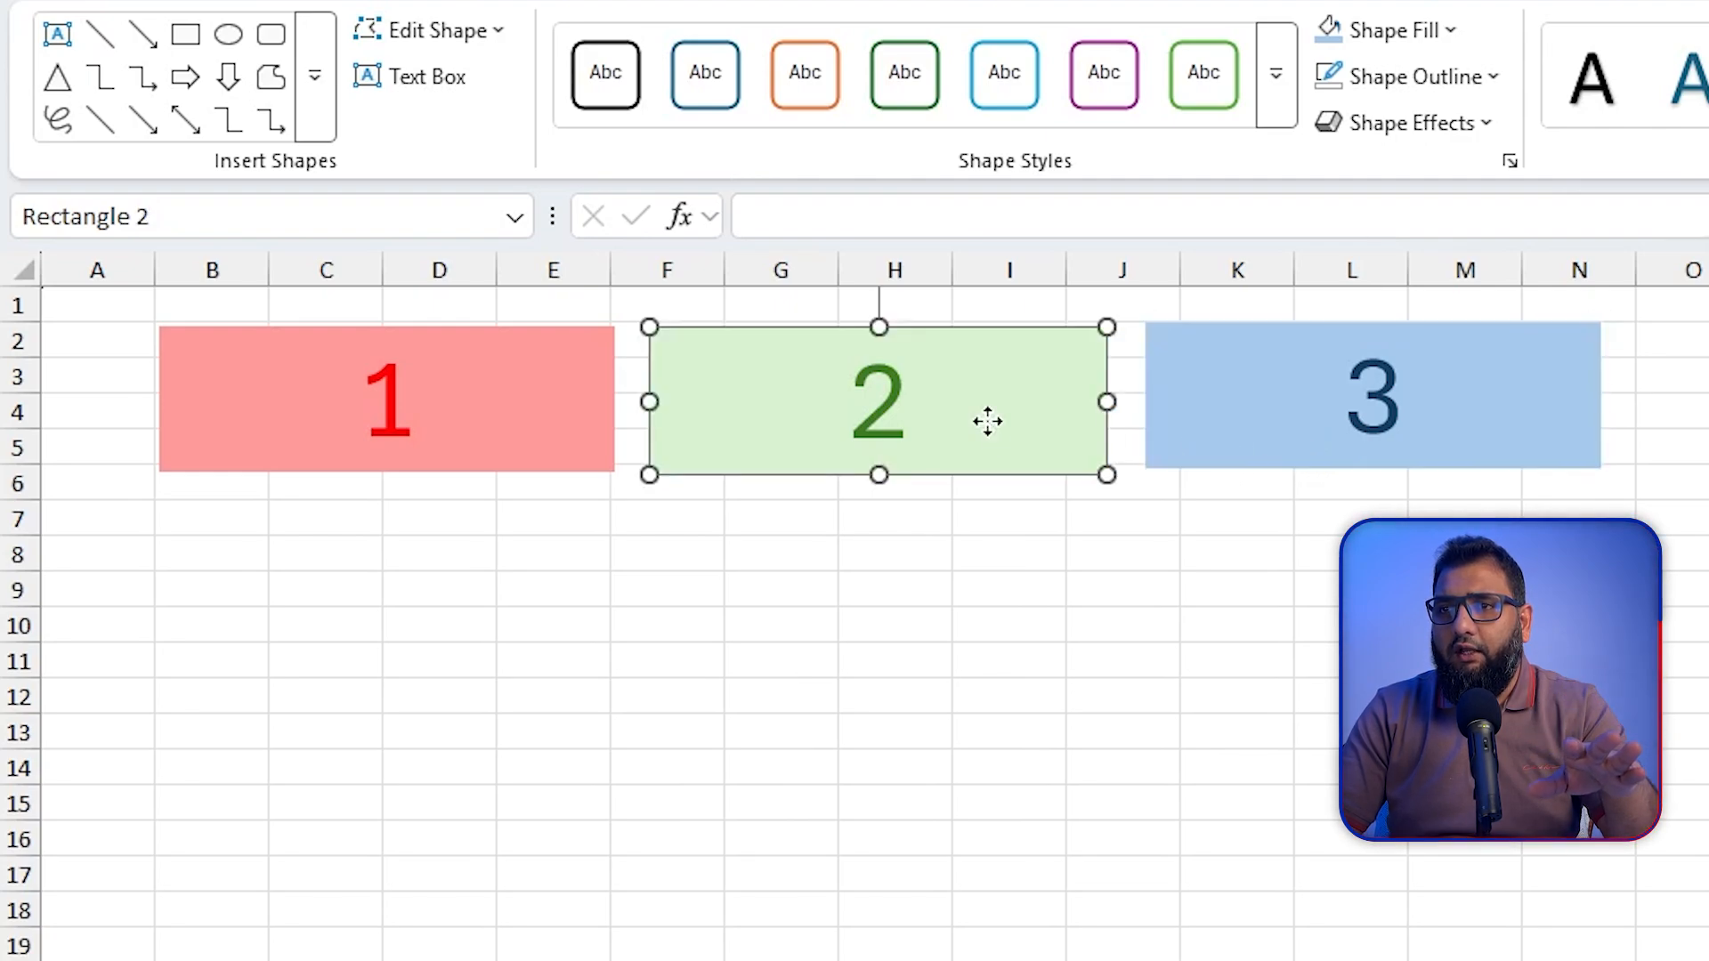
pyautogui.moveTo(988, 420); pyautogui.dragTo(823, 419)
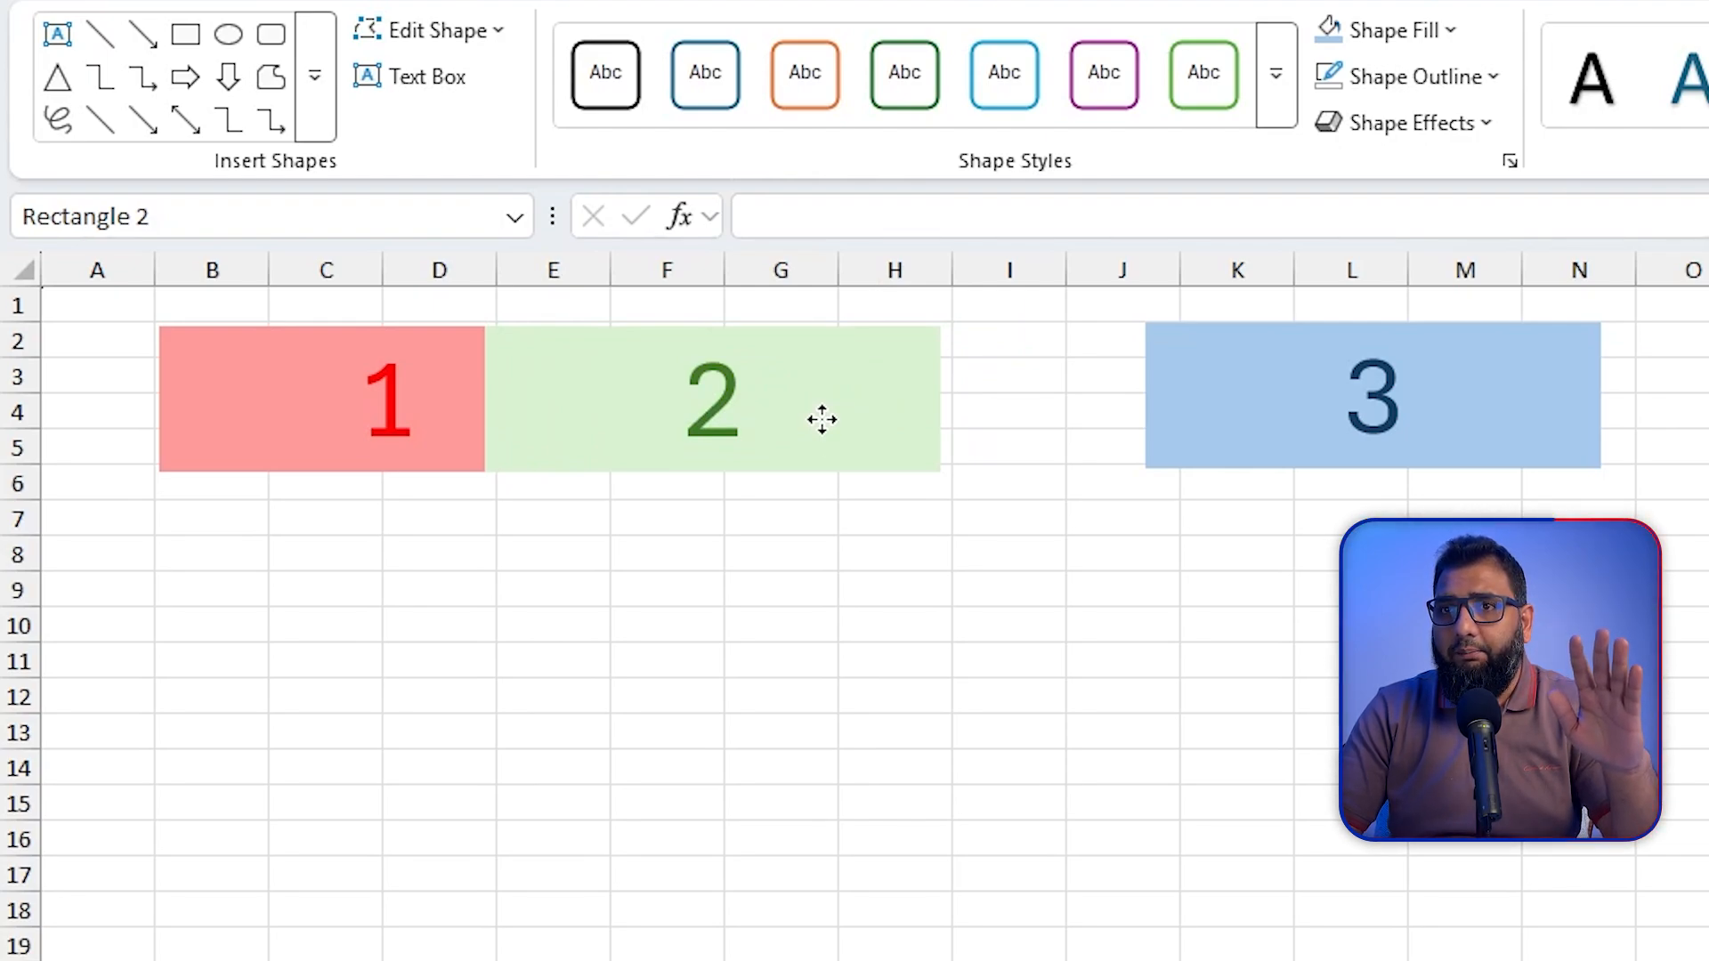
pyautogui.moveTo(822, 419); pyautogui.dragTo(994, 427)
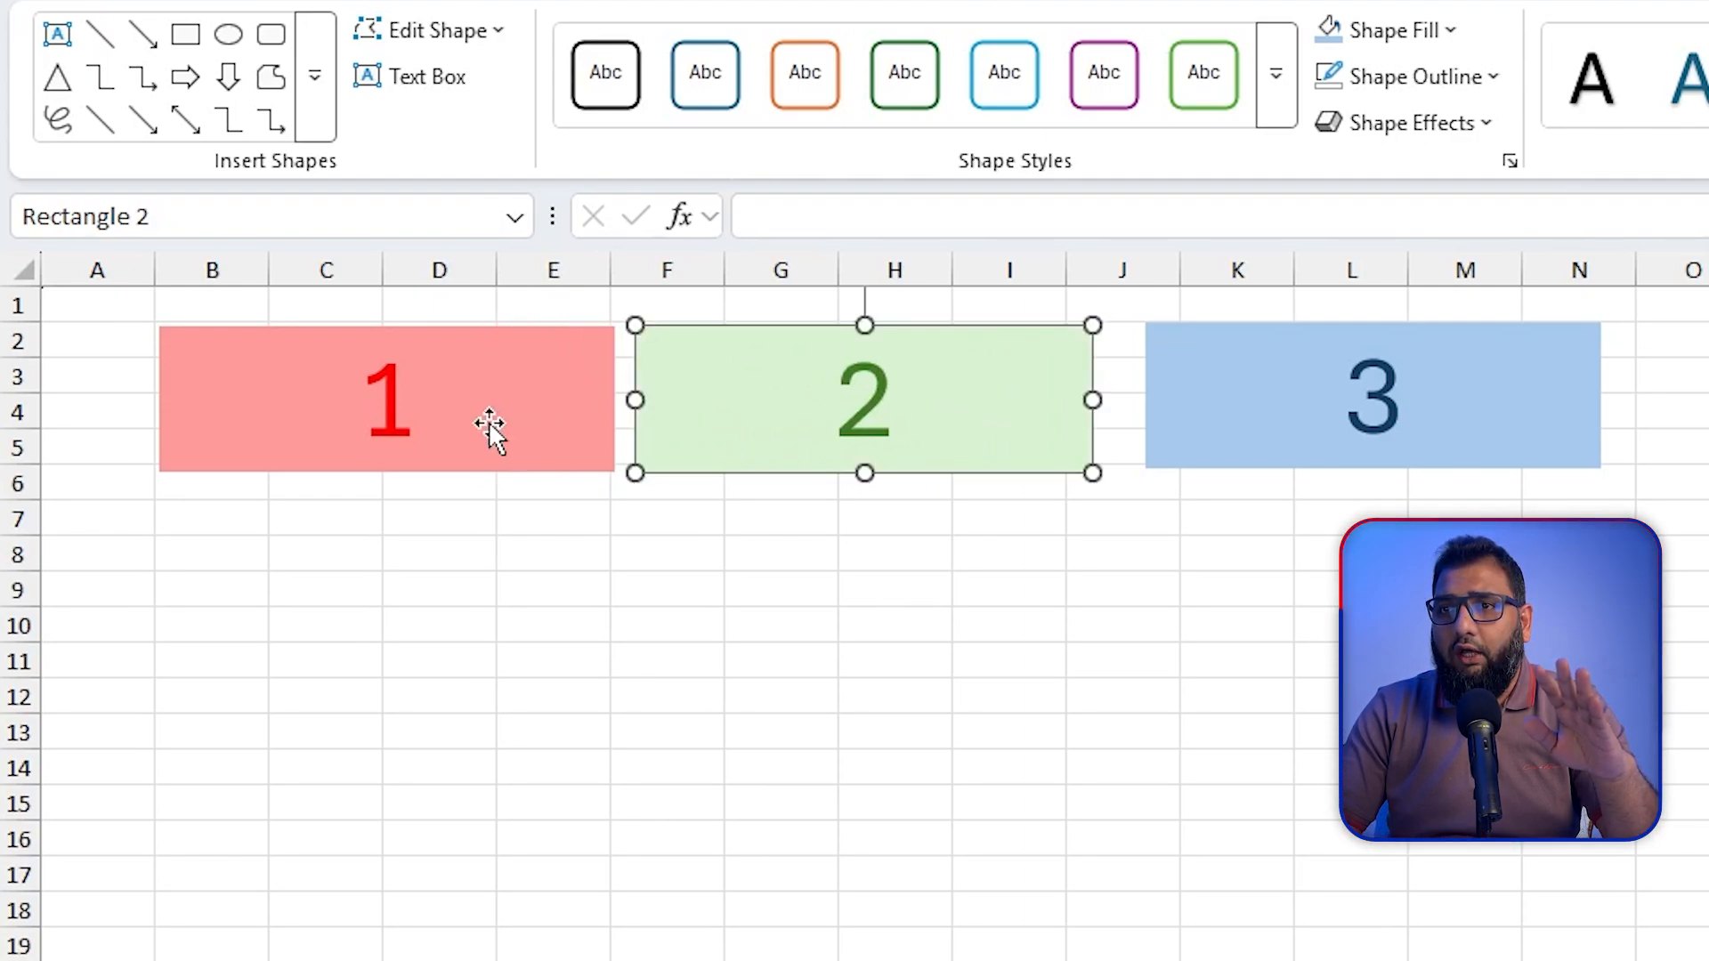
# Step: Bring red rectangle 1 forward one level and move it so it partly overlaps green rectangle 2
pyautogui.moveTo(489, 426)
pyautogui.mouseDown()
pyautogui.moveTo(678, 423)
pyautogui.moveTo(480, 422)
pyautogui.mouseUp()
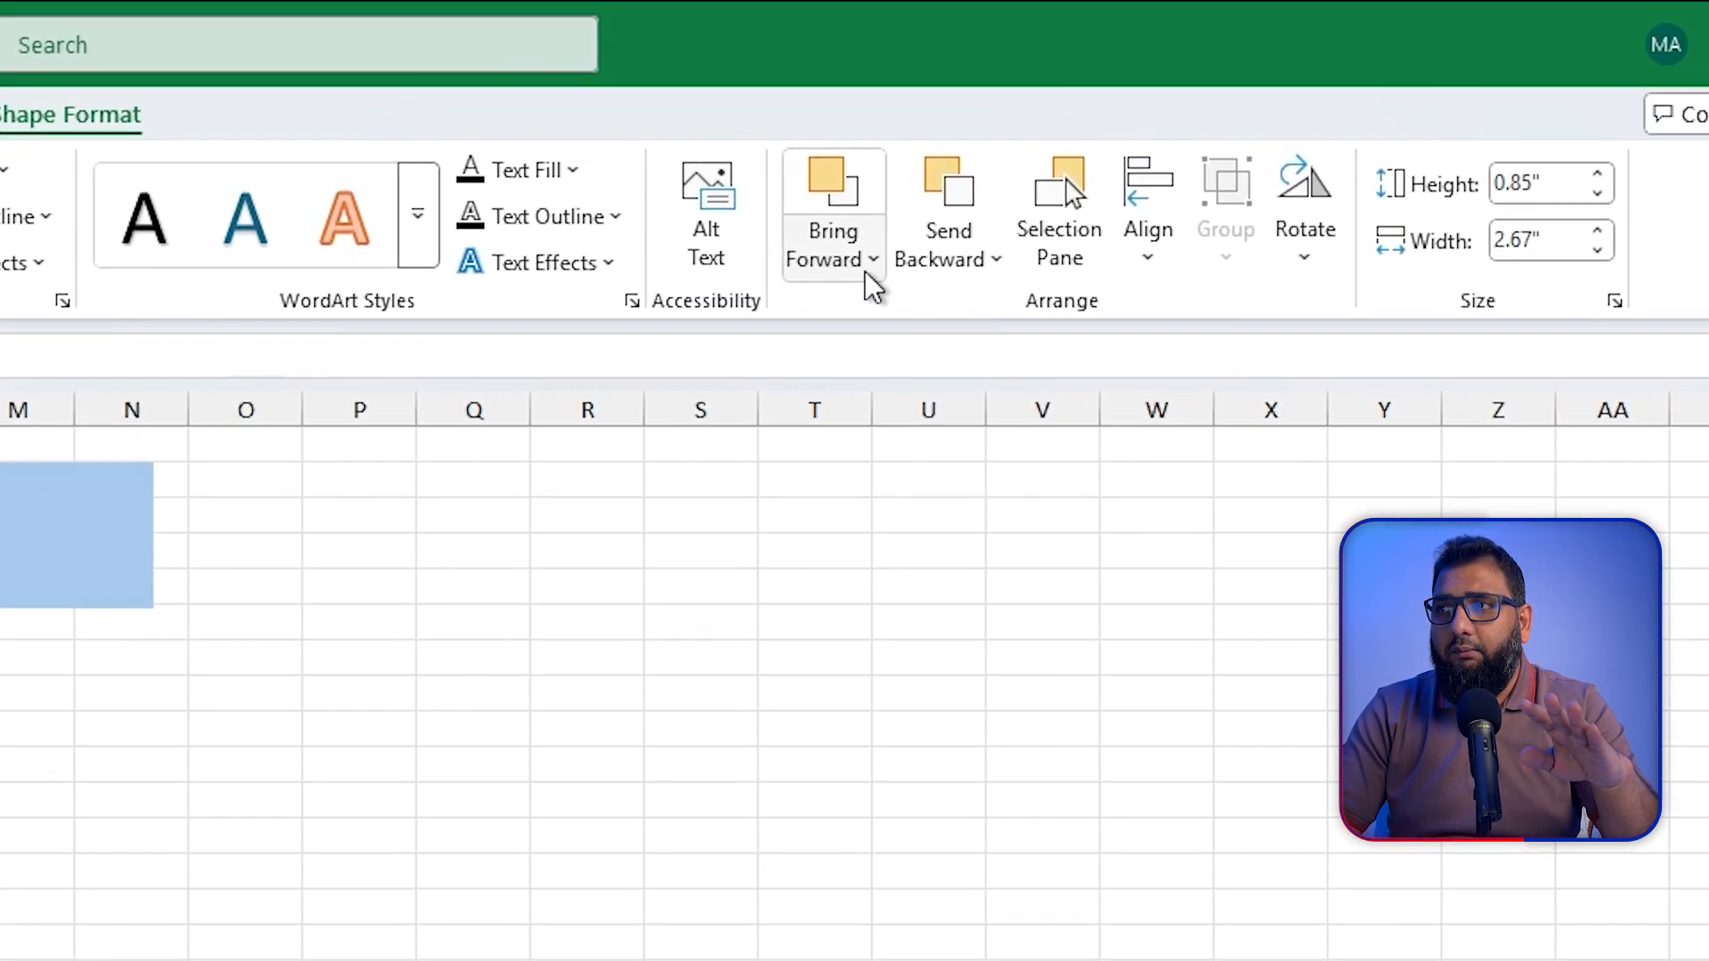
pyautogui.click(871, 284)
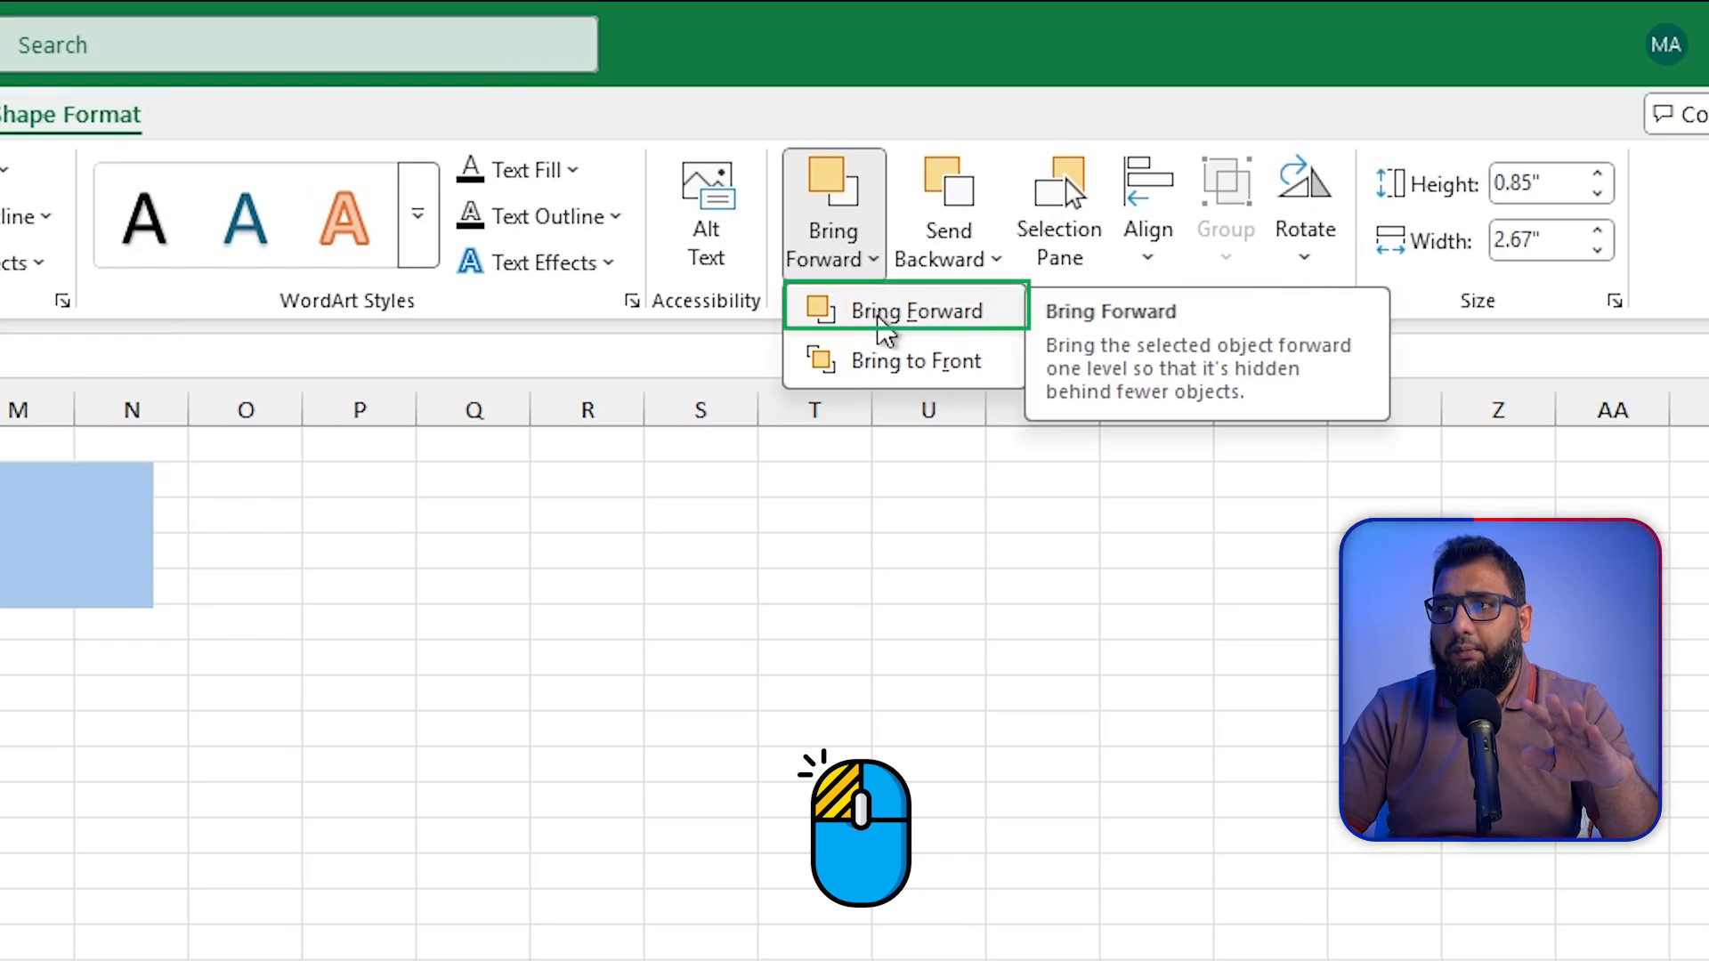
pyautogui.click(880, 321)
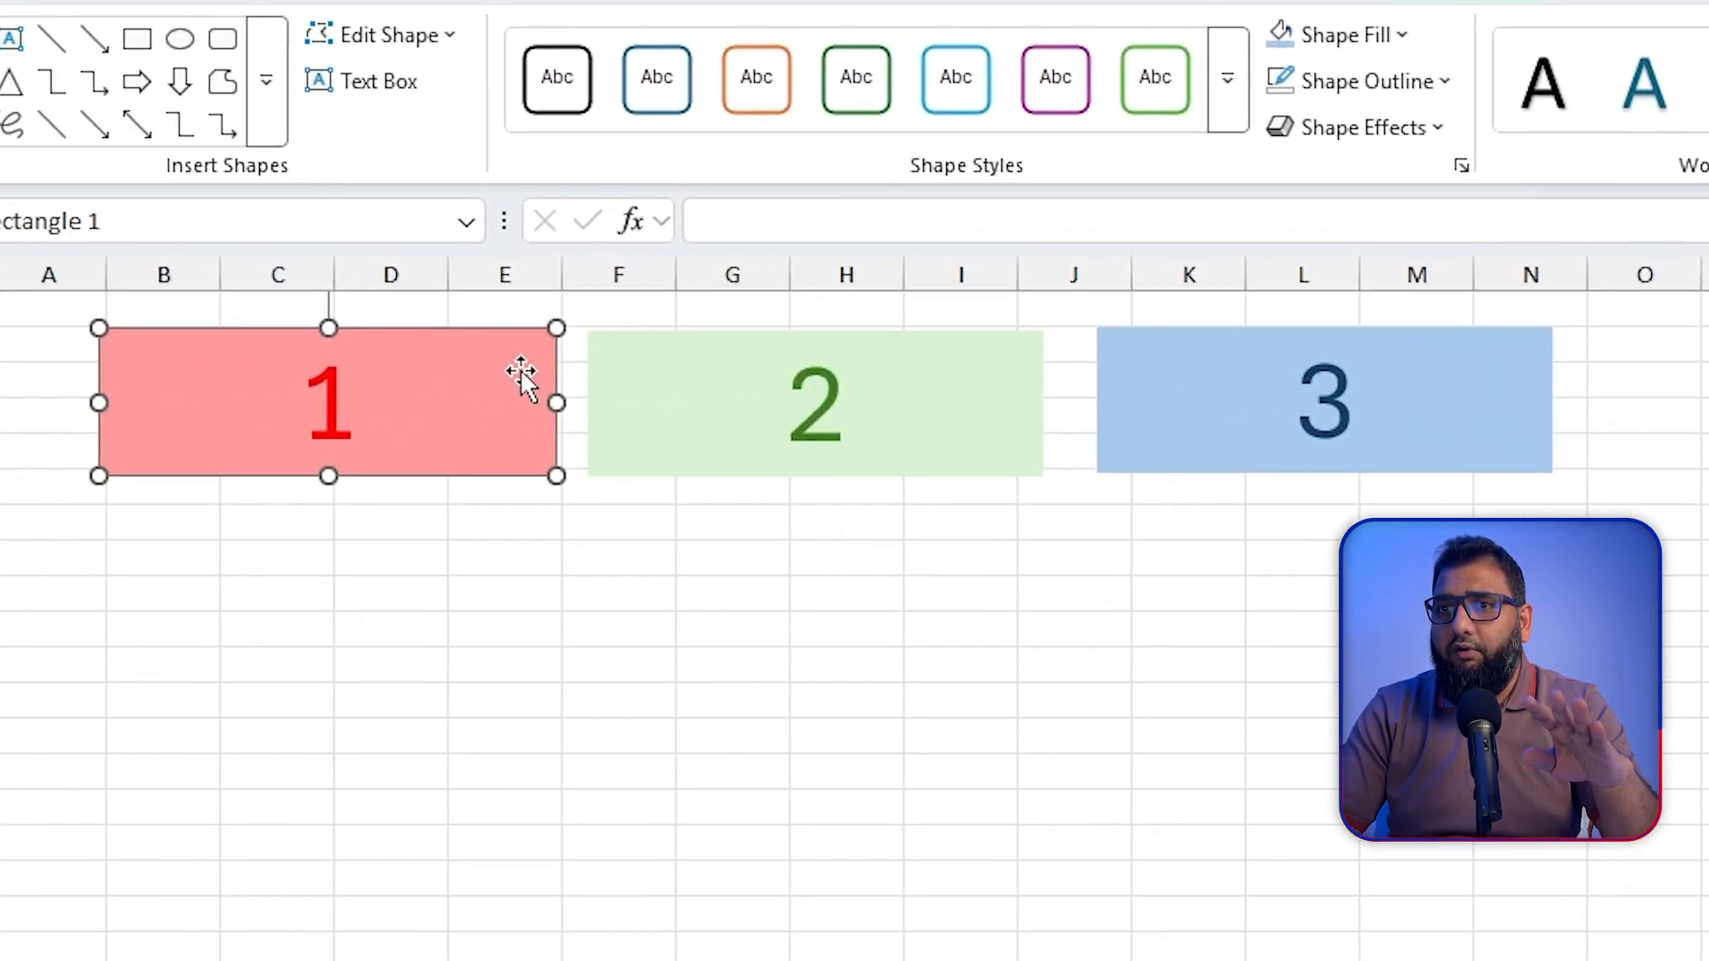
pyautogui.moveTo(474, 378); pyautogui.dragTo(732, 382)
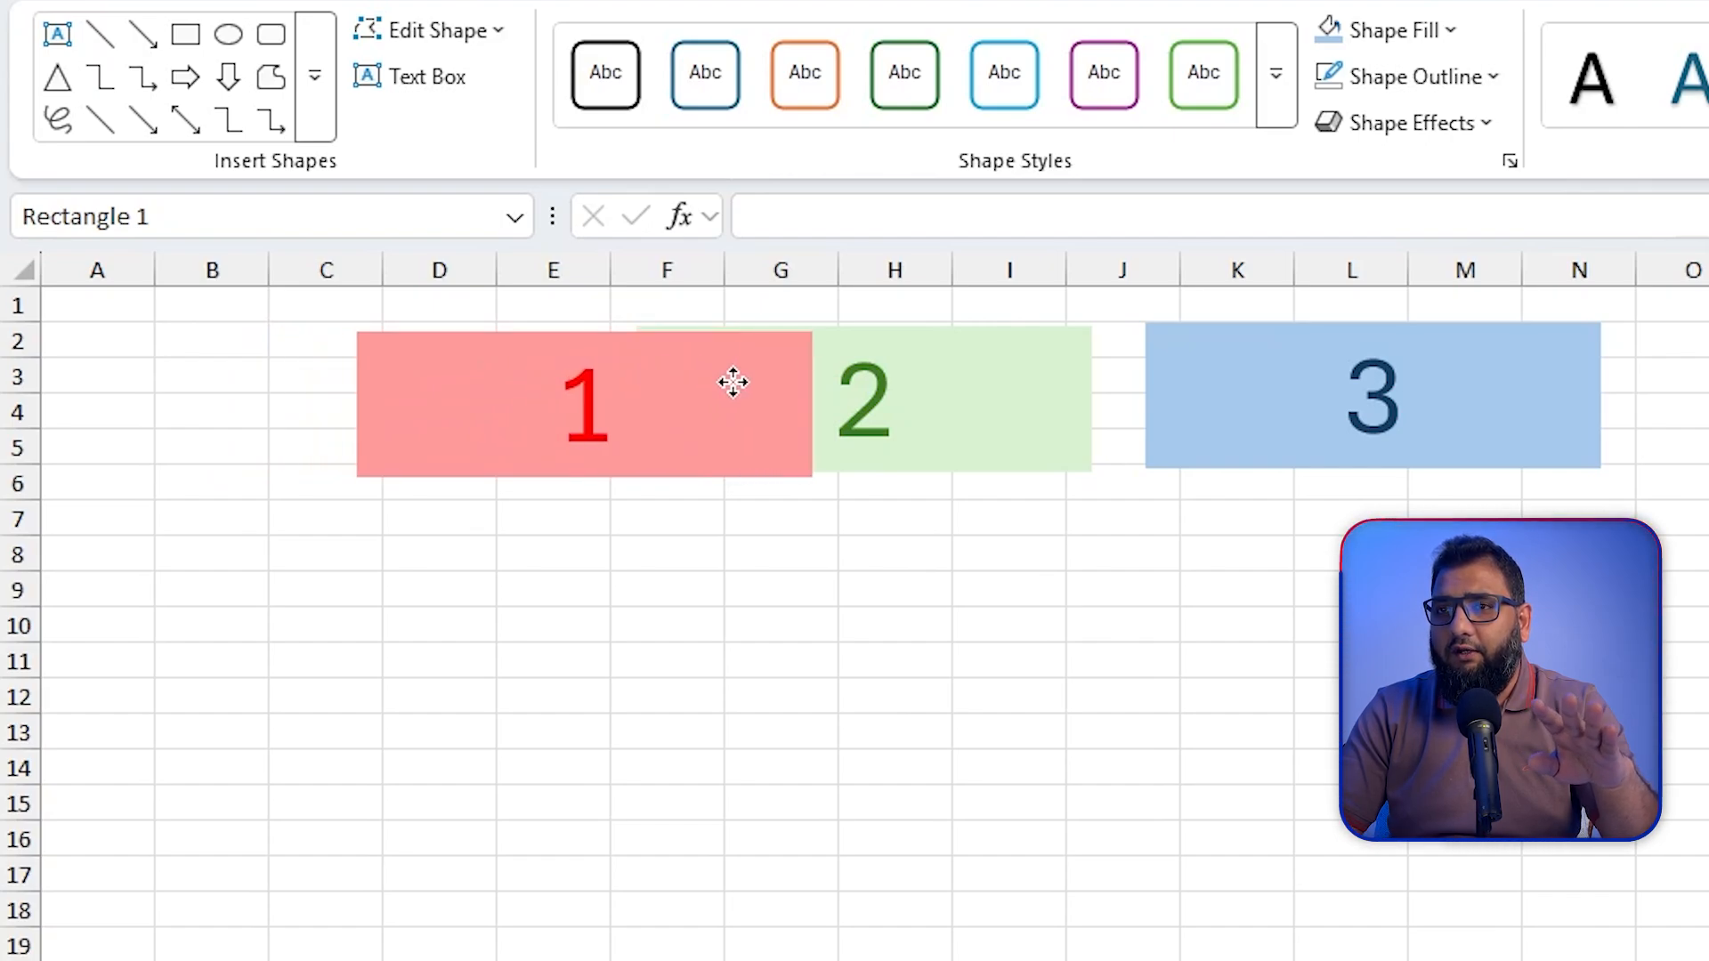
pyautogui.moveTo(733, 382); pyautogui.dragTo(733, 382)
# Step: Look at the Bring to Front option and send red rectangle 1 backward one level behind green rectangle 2
pyautogui.click(1316, 223)
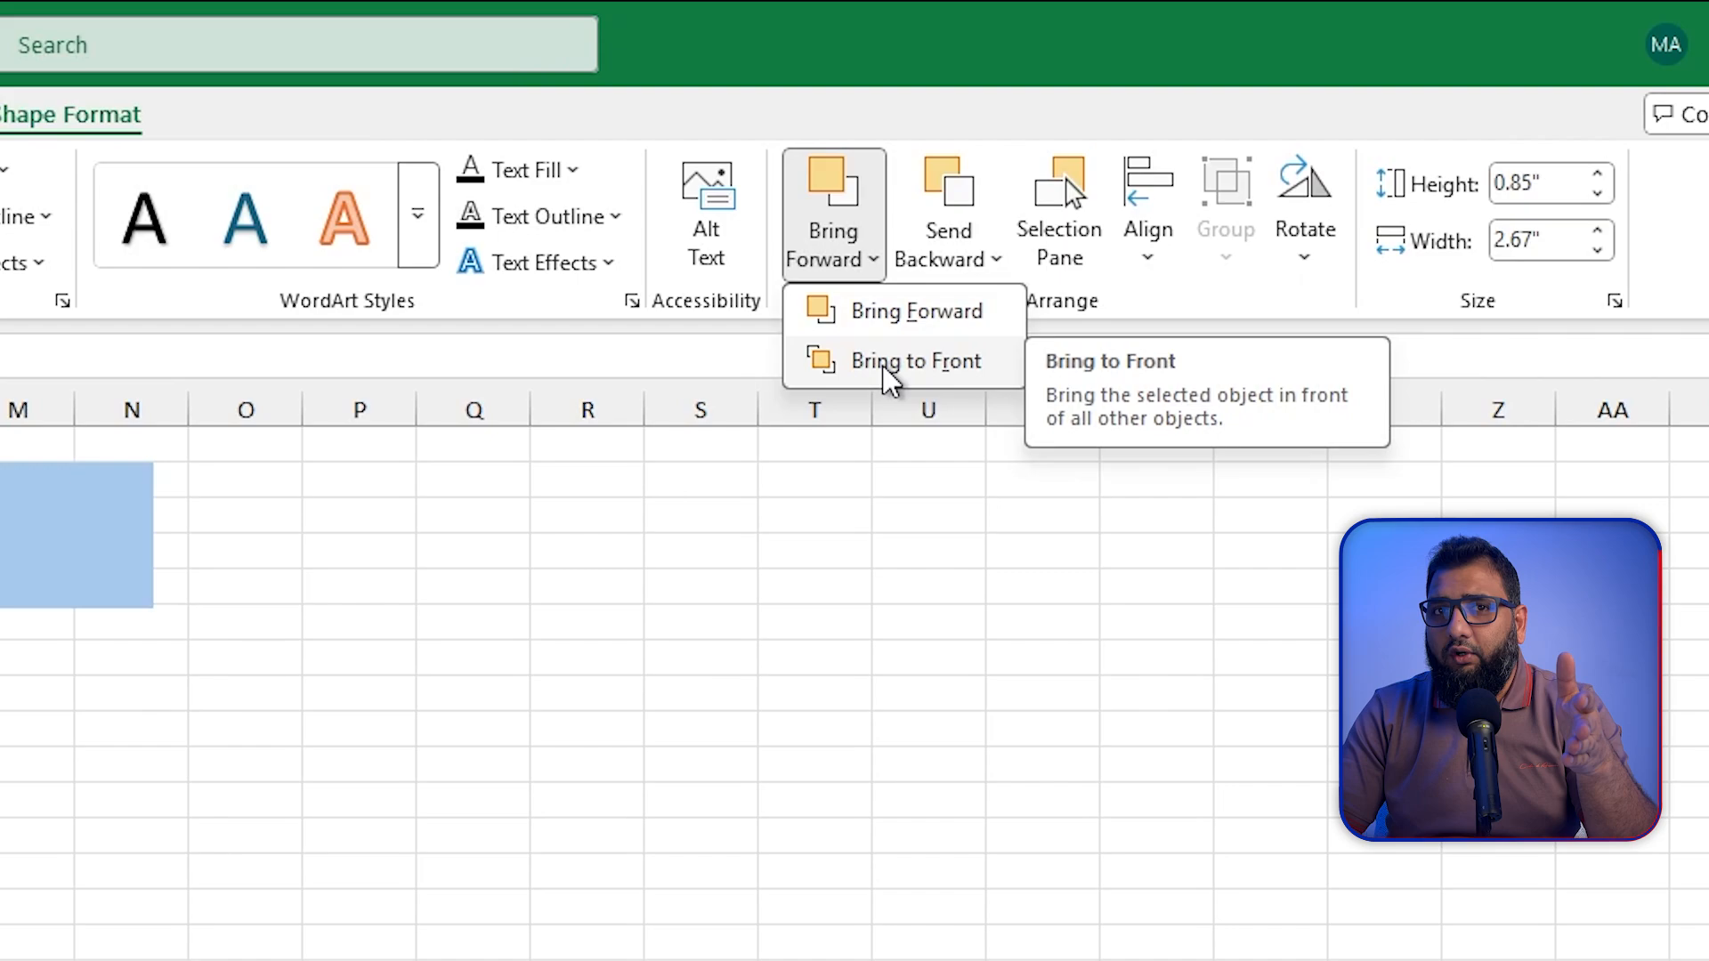
pyautogui.click(975, 265)
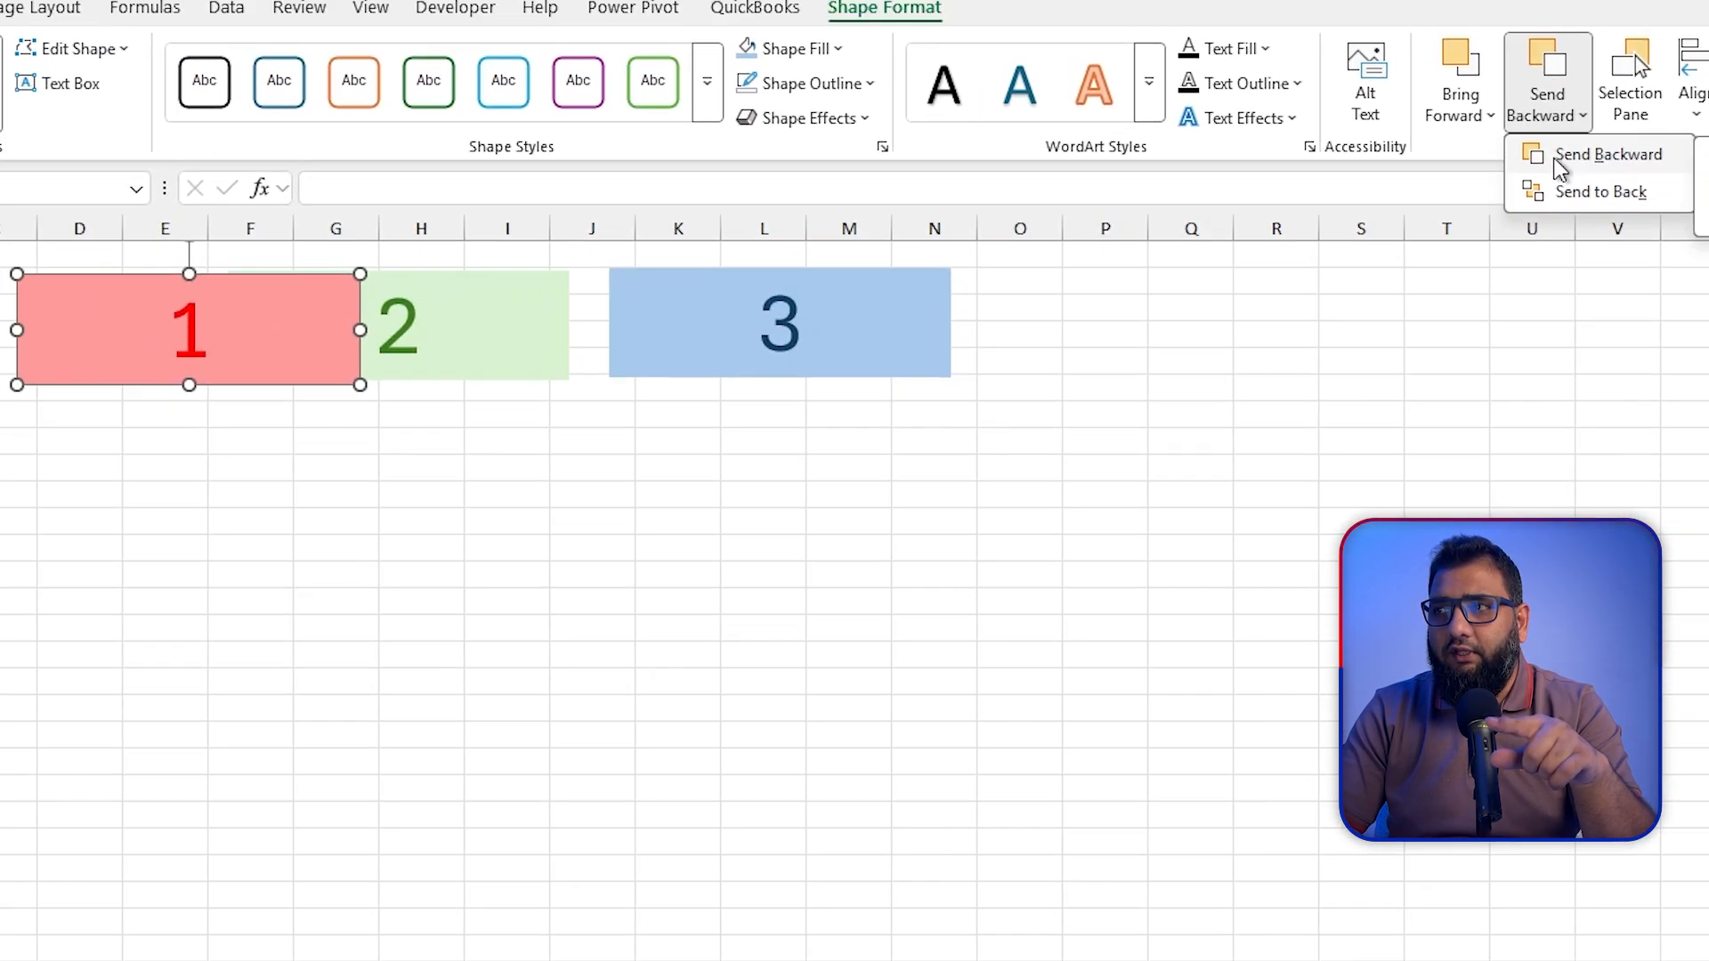
pyautogui.click(1556, 160)
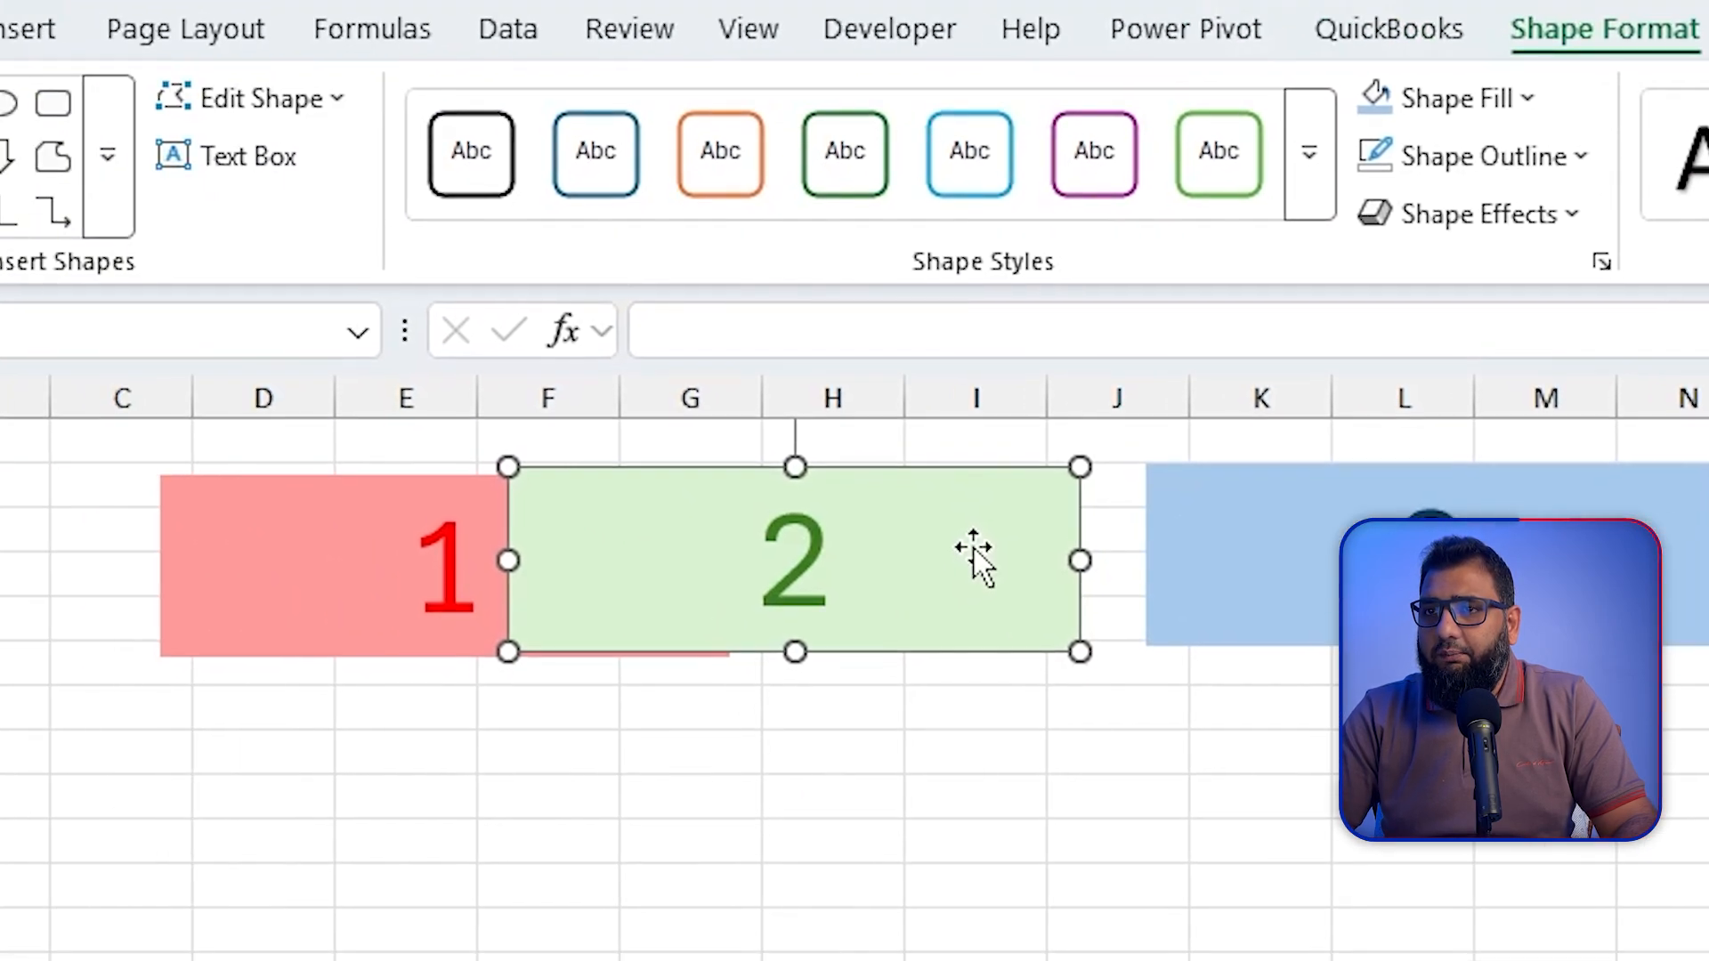
# Step: Cover red rectangle 1 with green rectangle 2, and select the hidden Rectangle 1 from the list of all objects
pyautogui.moveTo(973, 549); pyautogui.dragTo(623, 553)
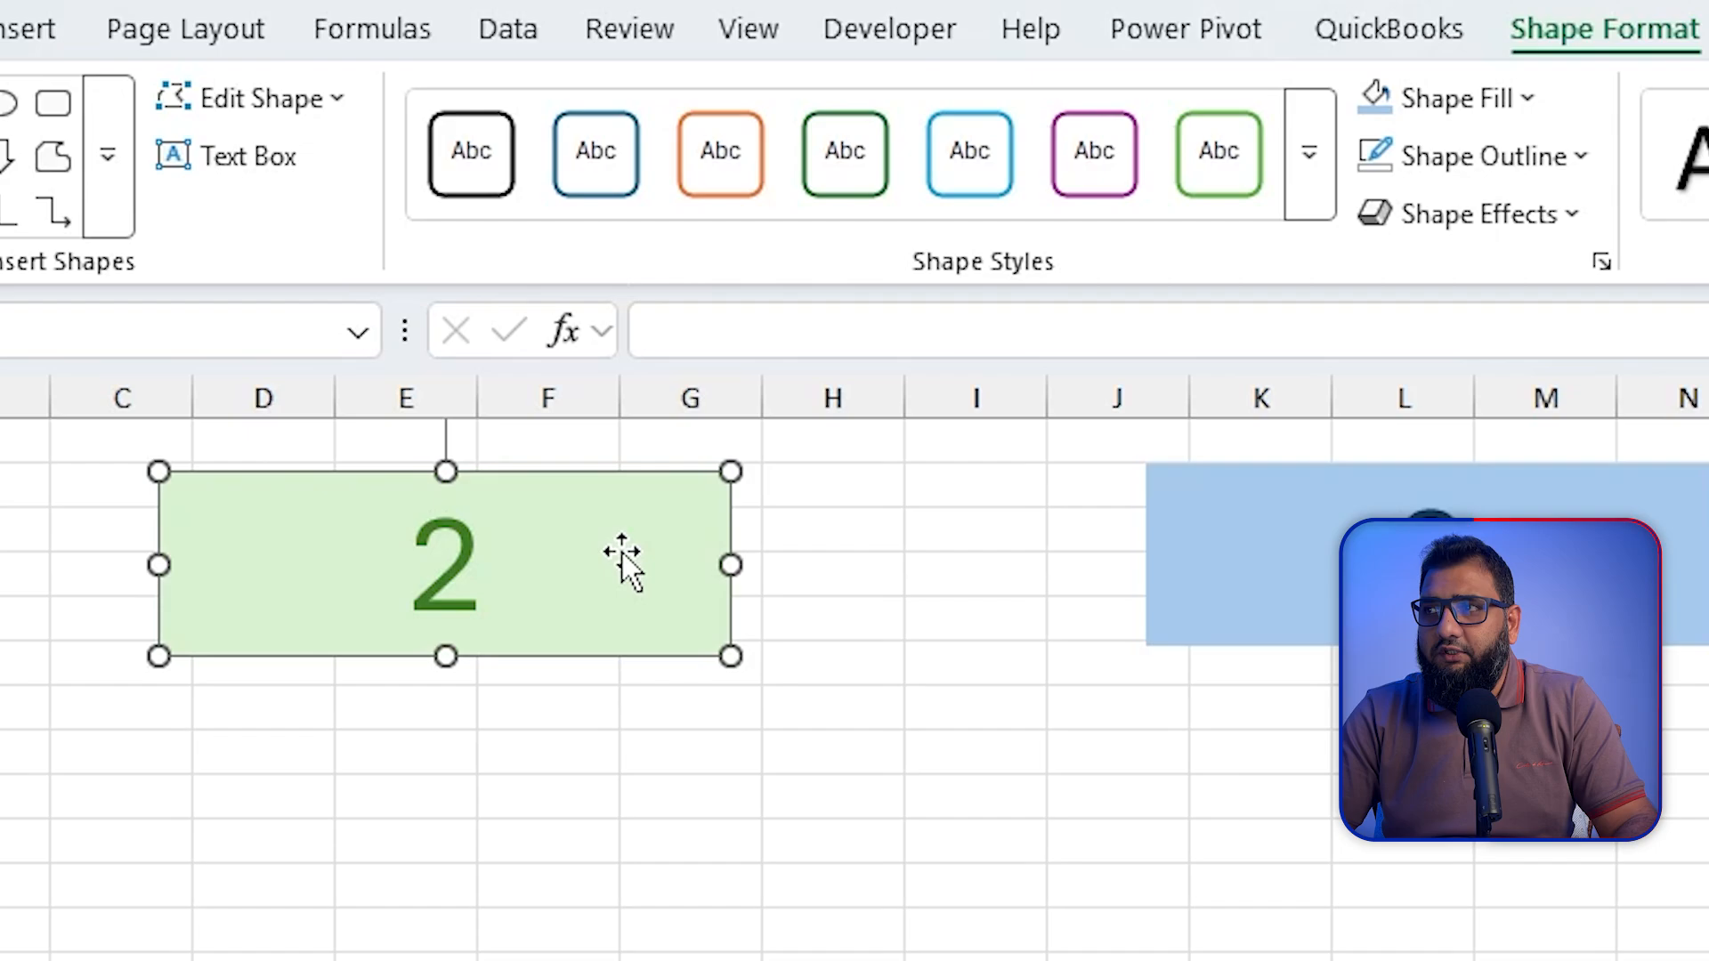
pyautogui.click(706, 702)
pyautogui.click(679, 614)
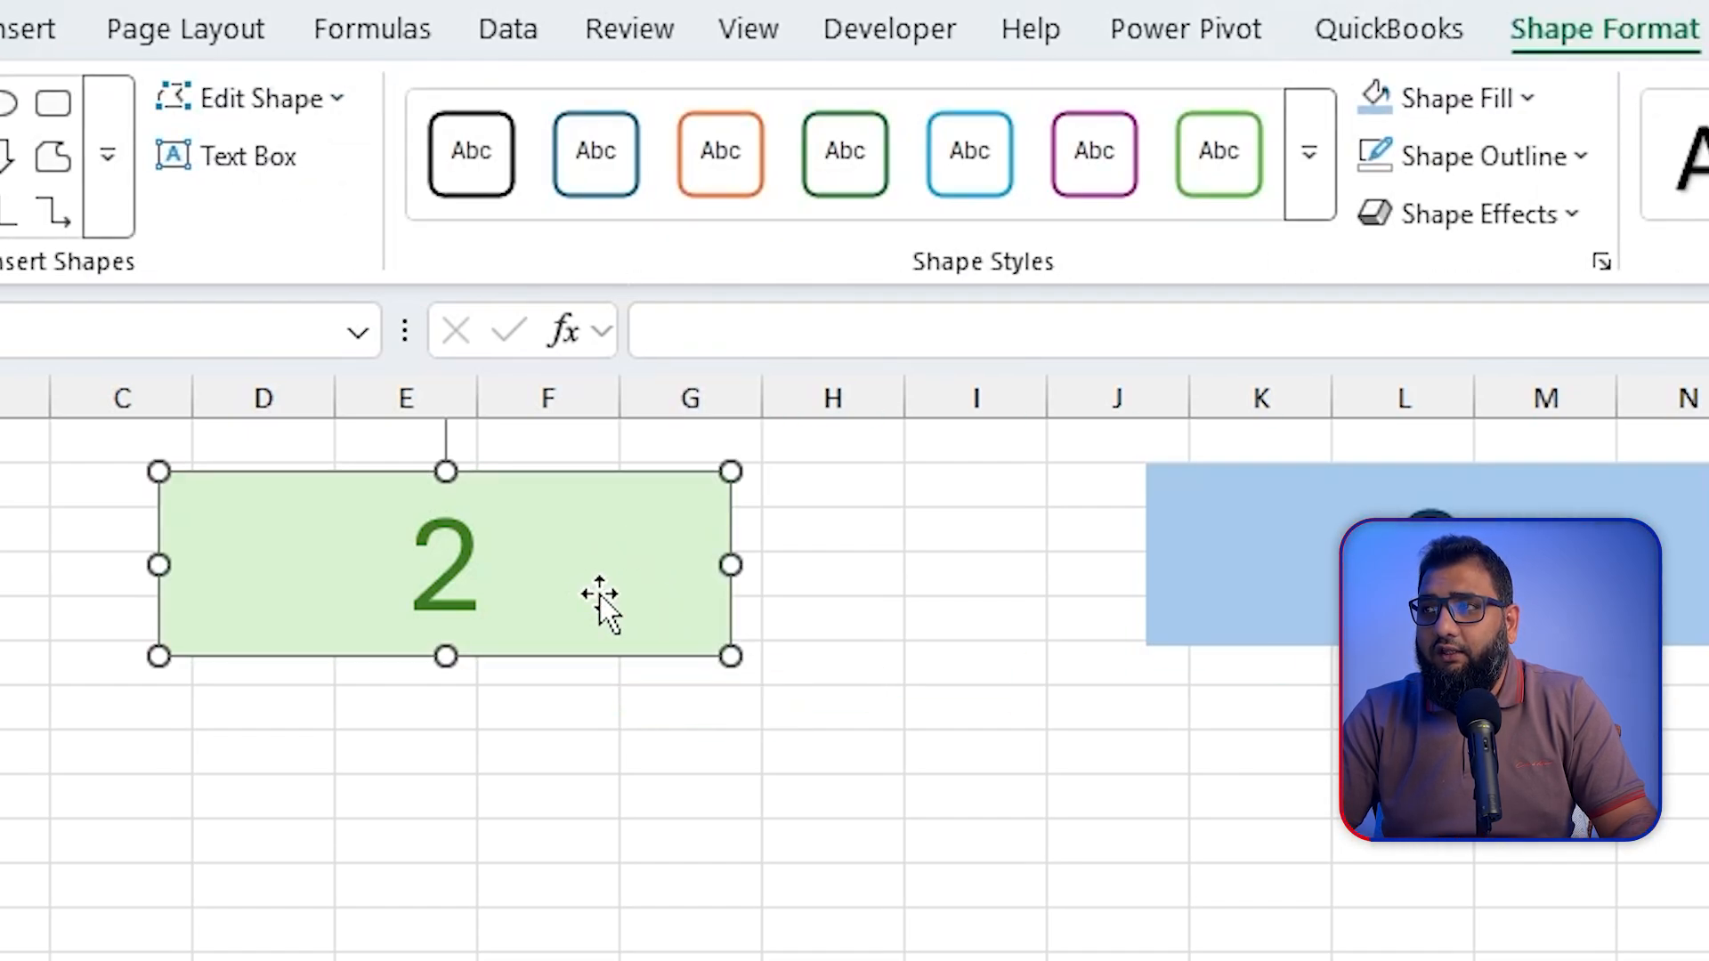
pyautogui.click(1085, 176)
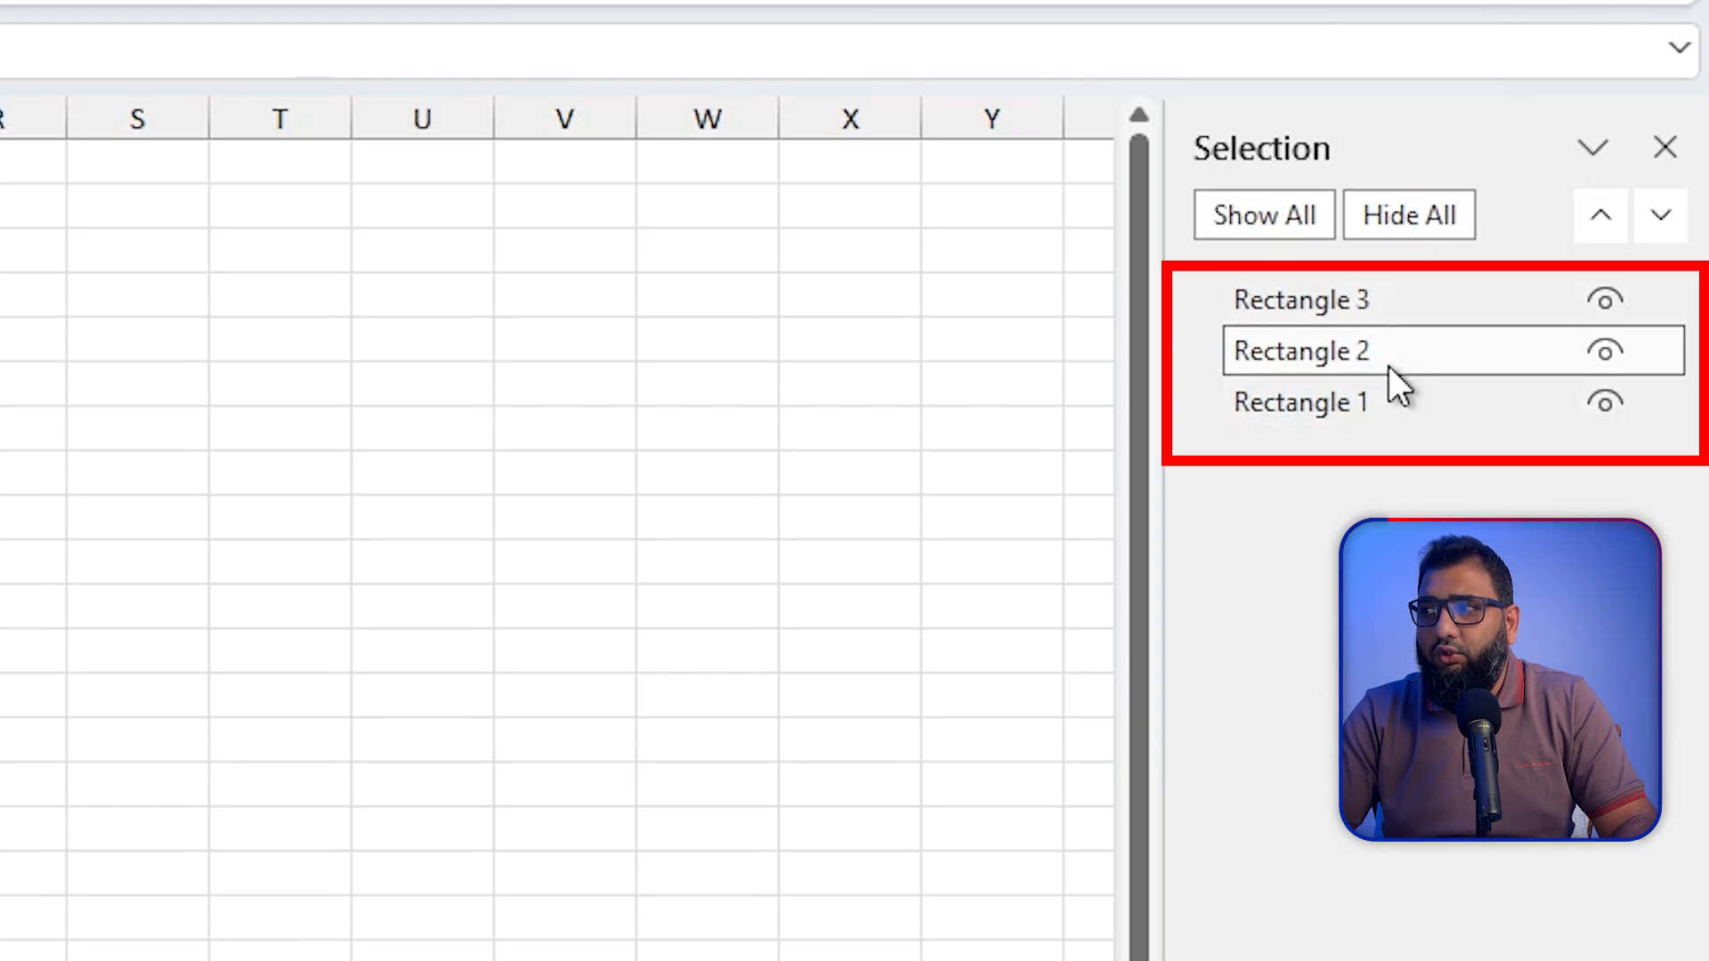
pyautogui.click(1382, 417)
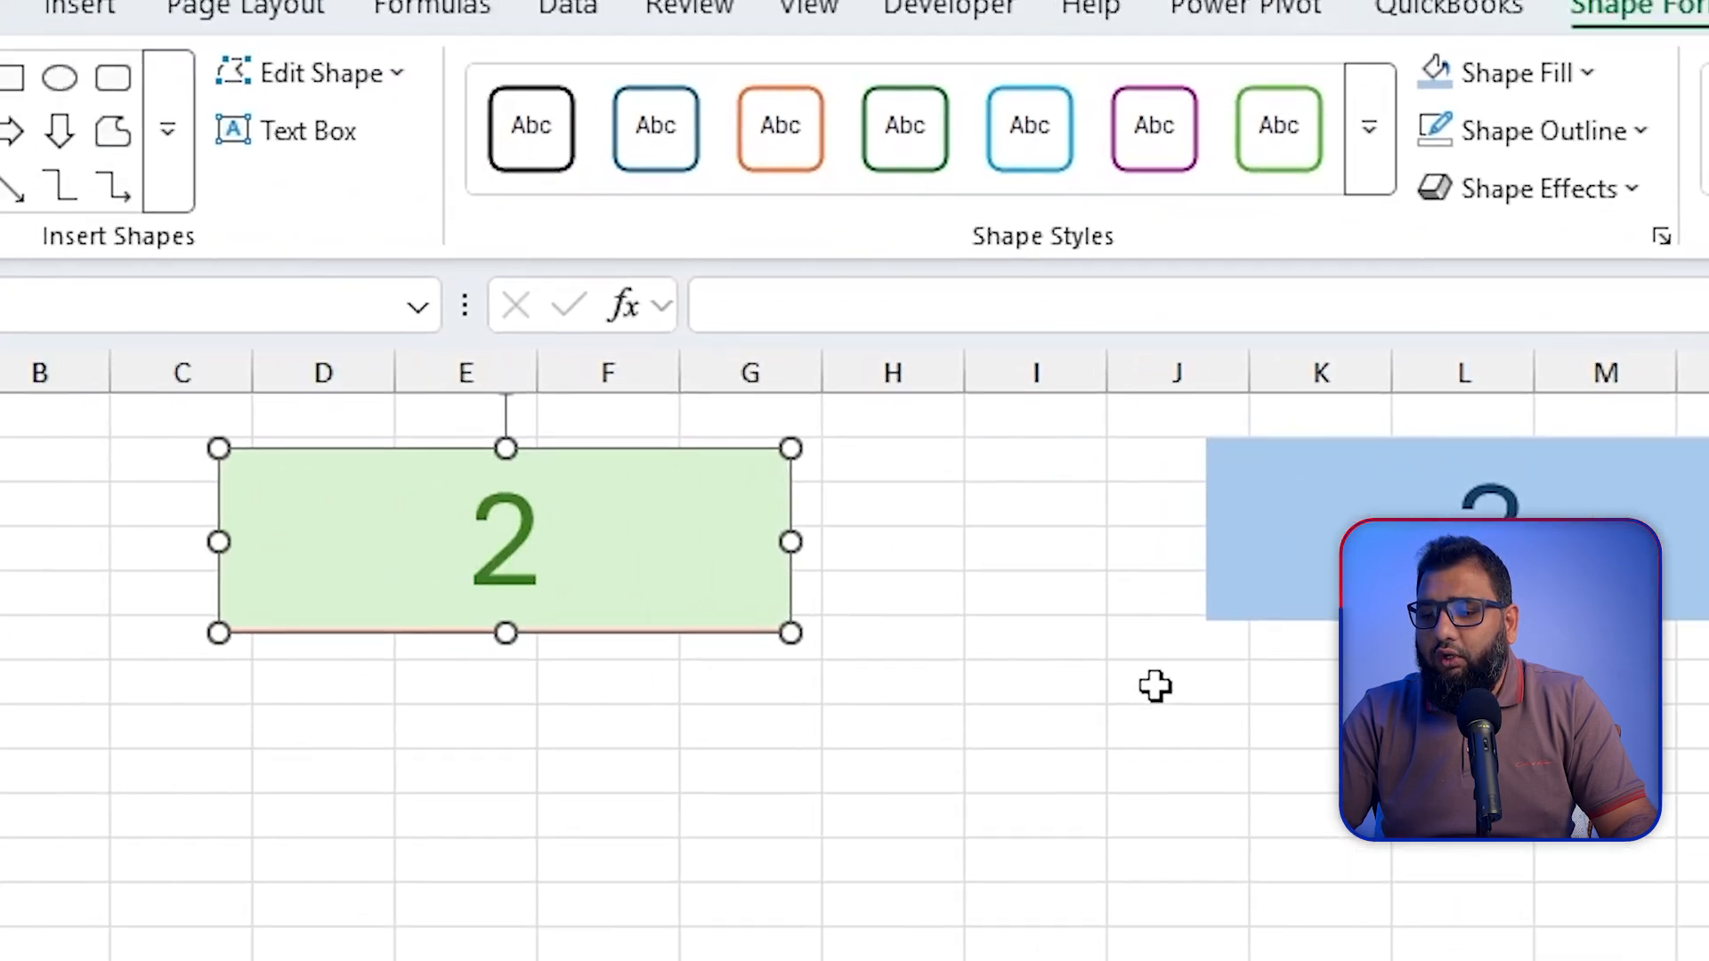
# Step: Nudge the hidden Rectangle 1 down, back up and down again behind green rectangle 2
pyautogui.press('Down')
pyautogui.press('Down')
pyautogui.press('Down')
pyautogui.press('Down')
pyautogui.press('Down')
pyautogui.press('Down')
pyautogui.press('Down')
pyautogui.press('Down')
pyautogui.press('Down')
pyautogui.press('Down')
pyautogui.press('Down')
pyautogui.press('Down')
pyautogui.press('Down')
pyautogui.press('Down')
pyautogui.press('Down')
pyautogui.press('Down')
pyautogui.press('Down')
pyautogui.press('Down')
pyautogui.press('Down')
pyautogui.press('Down')
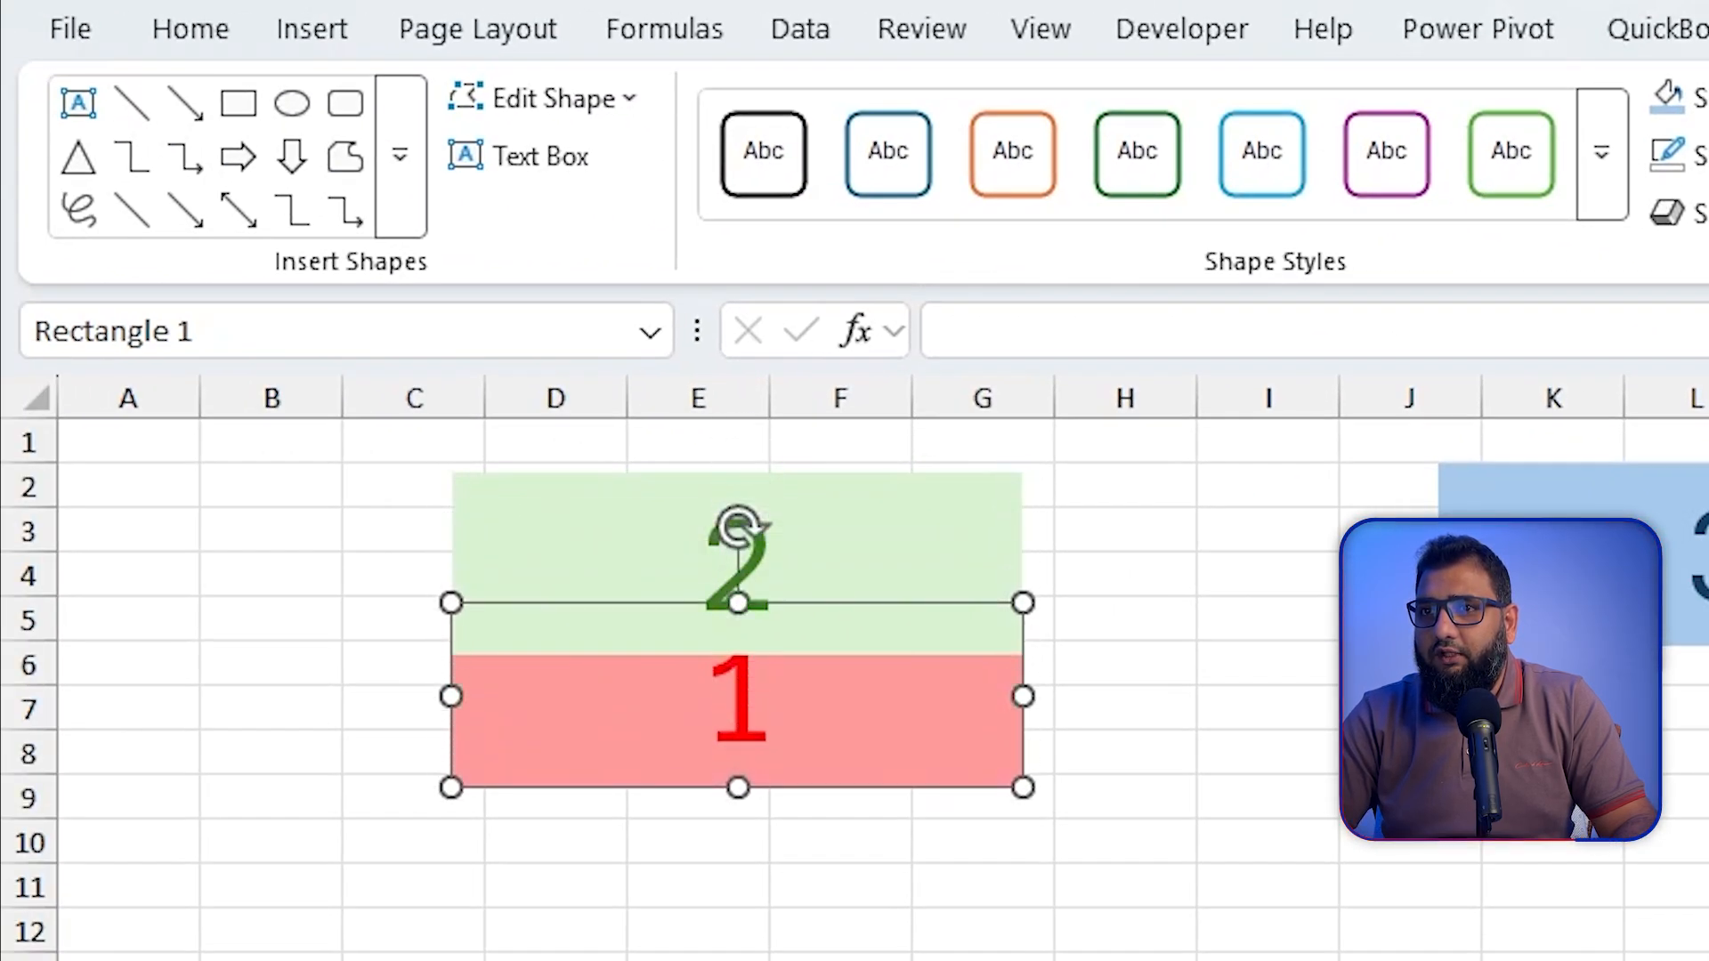
pyautogui.press('Up')
pyautogui.press('Up')
pyautogui.press('Up')
pyautogui.press('Up')
pyautogui.press('Up')
pyautogui.press('Up')
pyautogui.press('Up')
pyautogui.press('Up')
pyautogui.press('Up')
pyautogui.press('Up')
pyautogui.press('Up')
pyautogui.press('Up')
pyautogui.press('Up')
pyautogui.press('Up')
pyautogui.press('Up')
pyautogui.press('Up')
pyautogui.press('Up')
pyautogui.press('Up')
pyautogui.press('Up')
pyautogui.press('Up')
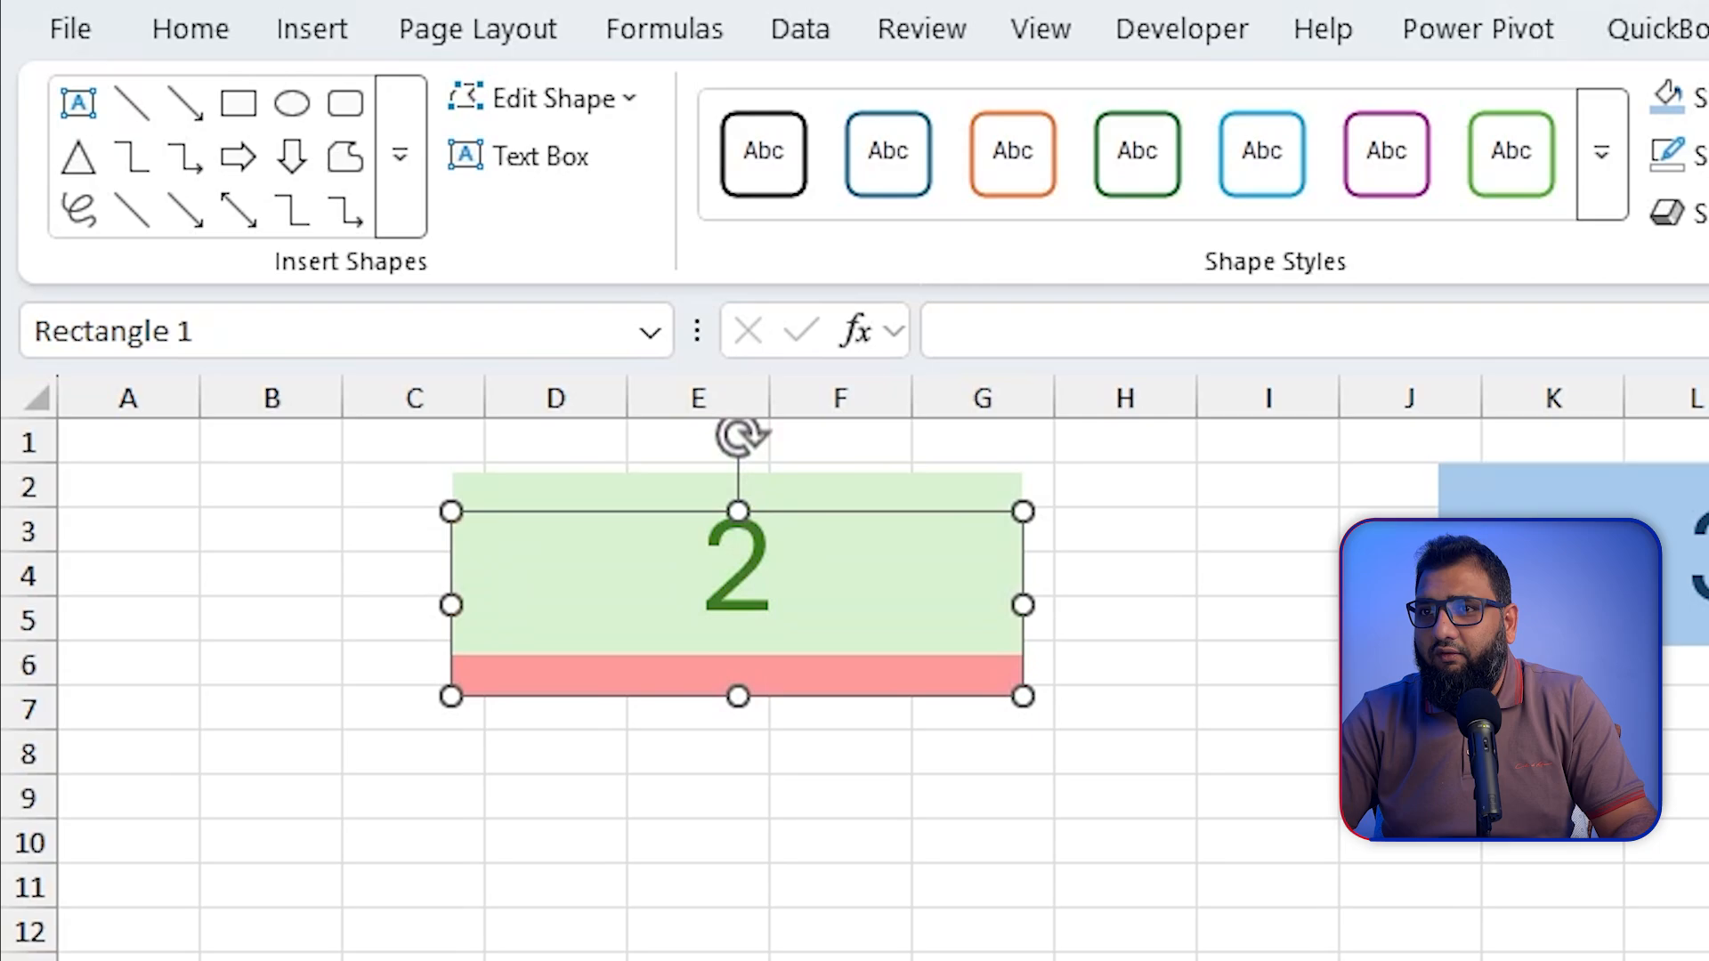
pyautogui.press('Up')
pyautogui.press('Up')
pyautogui.press('Up')
pyautogui.press('Up')
pyautogui.press('Up')
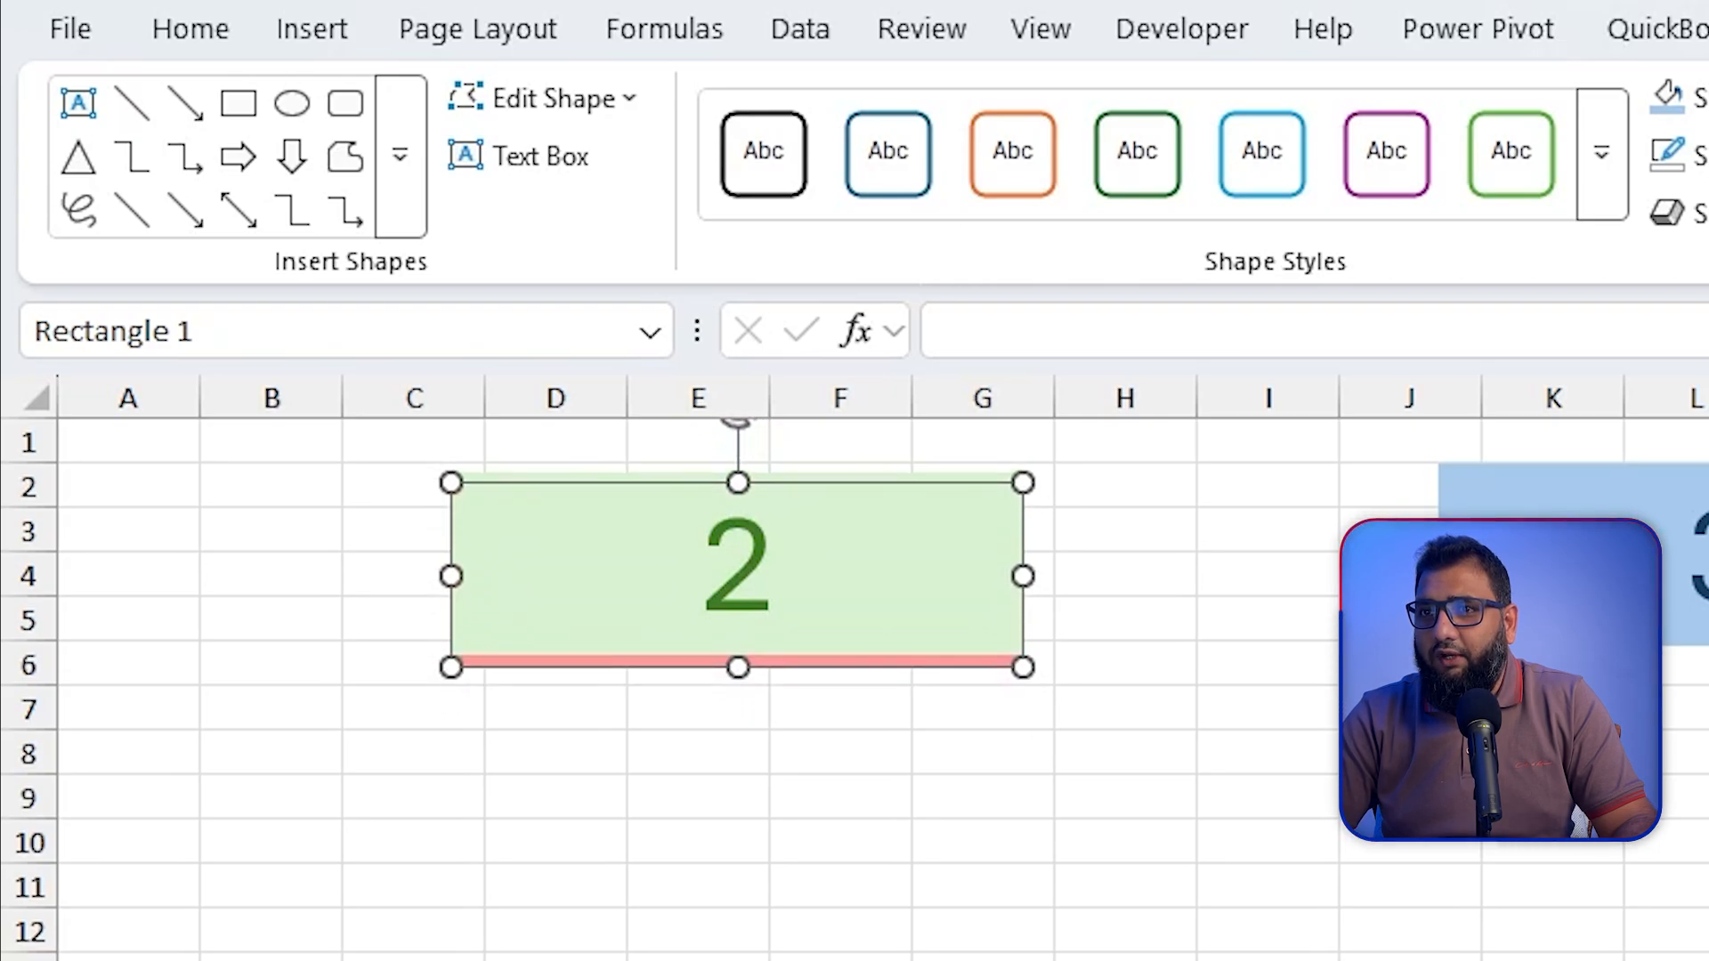
pyautogui.press('Down')
pyautogui.press('Down')
pyautogui.press('Down')
pyautogui.press('Down')
pyautogui.press('Down')
pyautogui.press('Down')
pyautogui.press('Down')
pyautogui.press('Down')
pyautogui.press('Down')
pyautogui.press('Down')
pyautogui.press('Down')
pyautogui.press('Down')
pyautogui.press('Down')
pyautogui.press('Down')
pyautogui.press('Down')
pyautogui.press('Down')
pyautogui.press('Down')
pyautogui.press('Down')
pyautogui.press('Down')
pyautogui.press('Down')
pyautogui.press('Down')
pyautogui.press('Down')
pyautogui.press('Down')
pyautogui.press('Down')
pyautogui.press('Down')
pyautogui.press('Down')
pyautogui.press('Down')
pyautogui.press('Down')
pyautogui.press('Down')
pyautogui.press('Down')
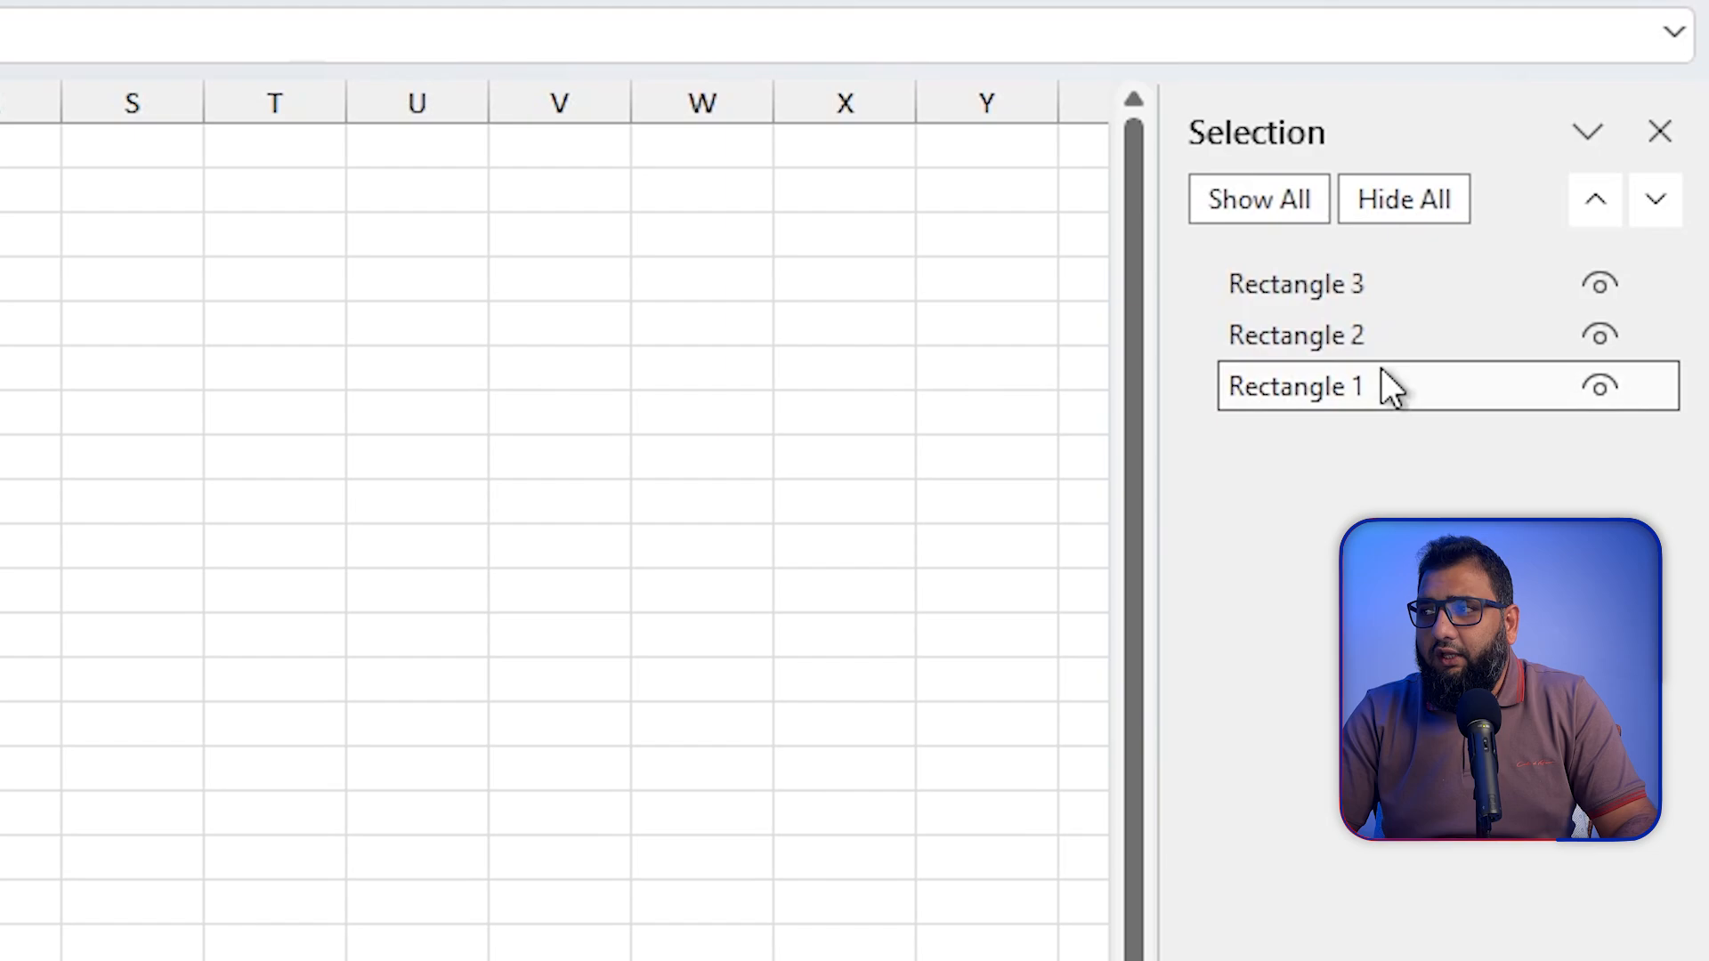
# Step: Rename the Rectangle 3 object as NetIncome in the list of objects
pyautogui.click(1396, 286)
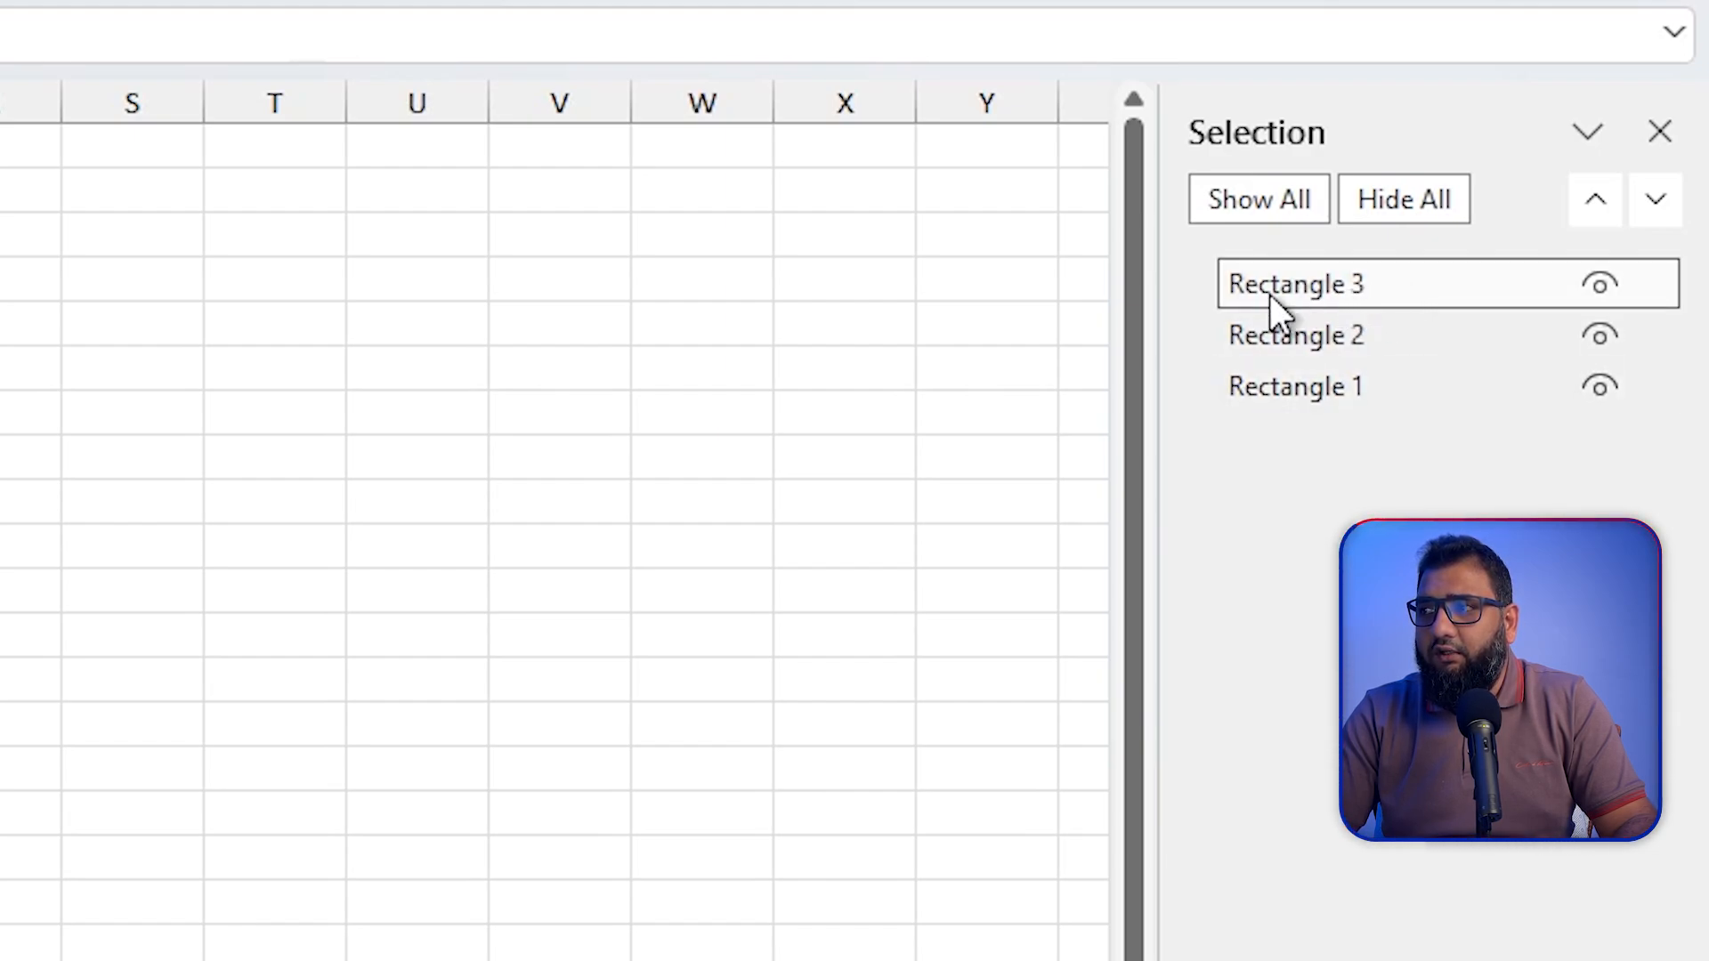
pyautogui.click(1364, 286)
pyautogui.moveTo(1366, 286); pyautogui.dragTo(1243, 286)
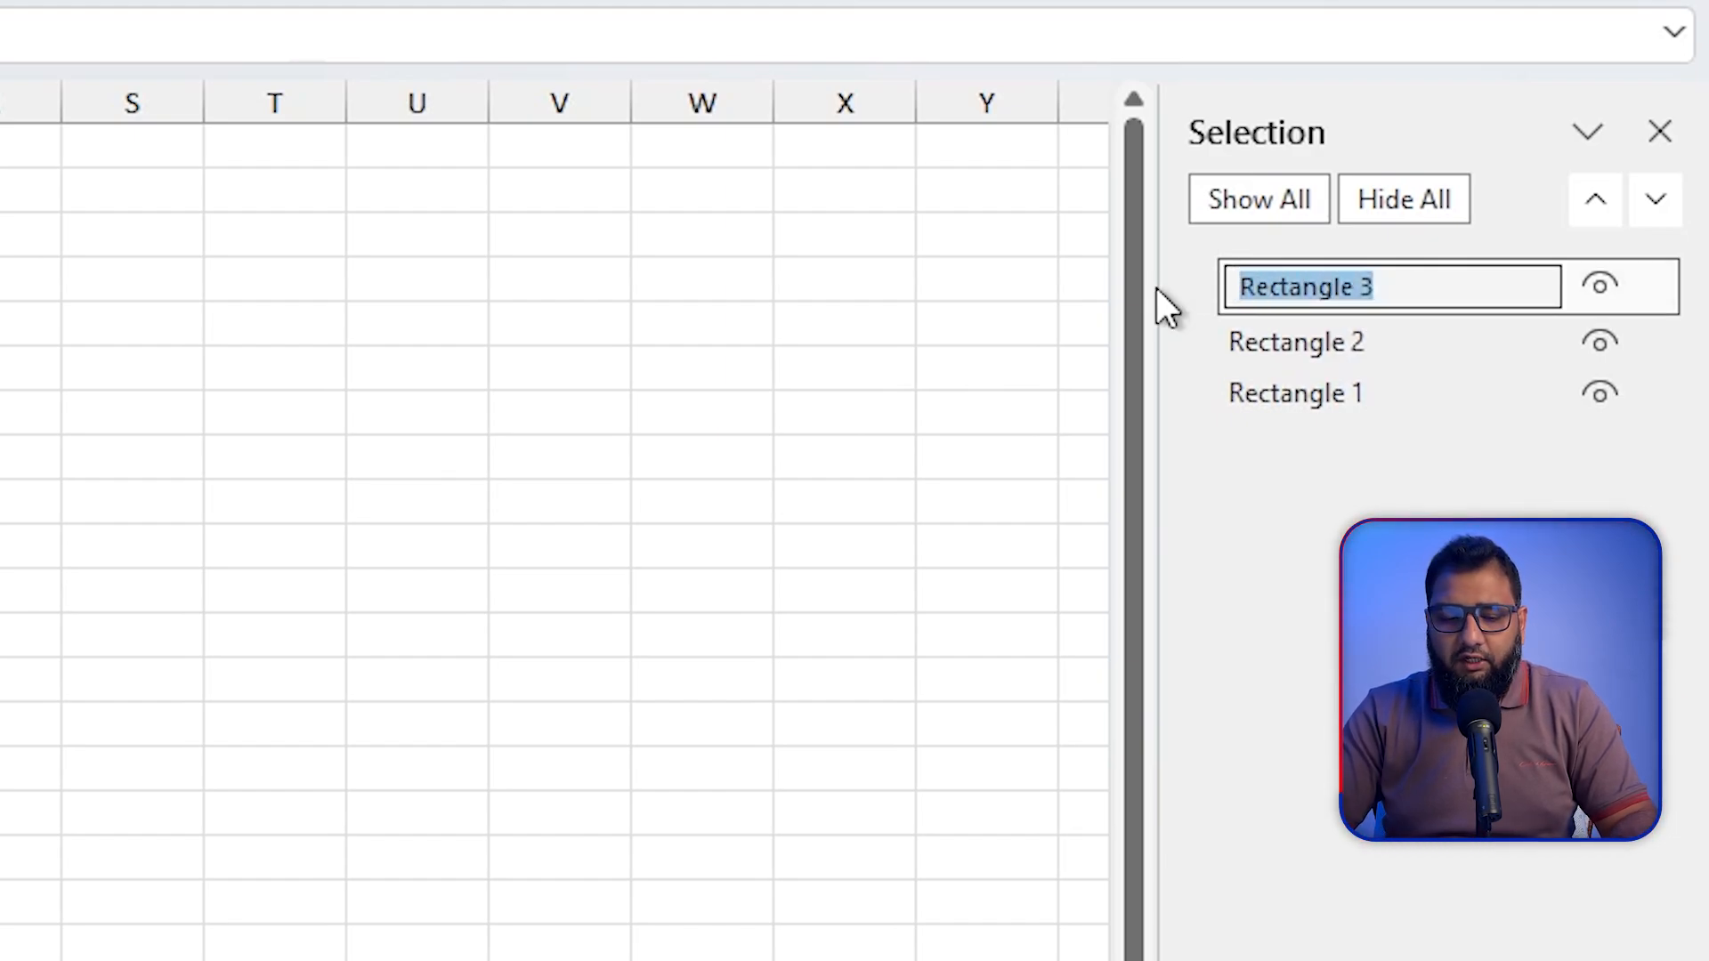
pyautogui.write('NetIncome')
pyautogui.press('Return')
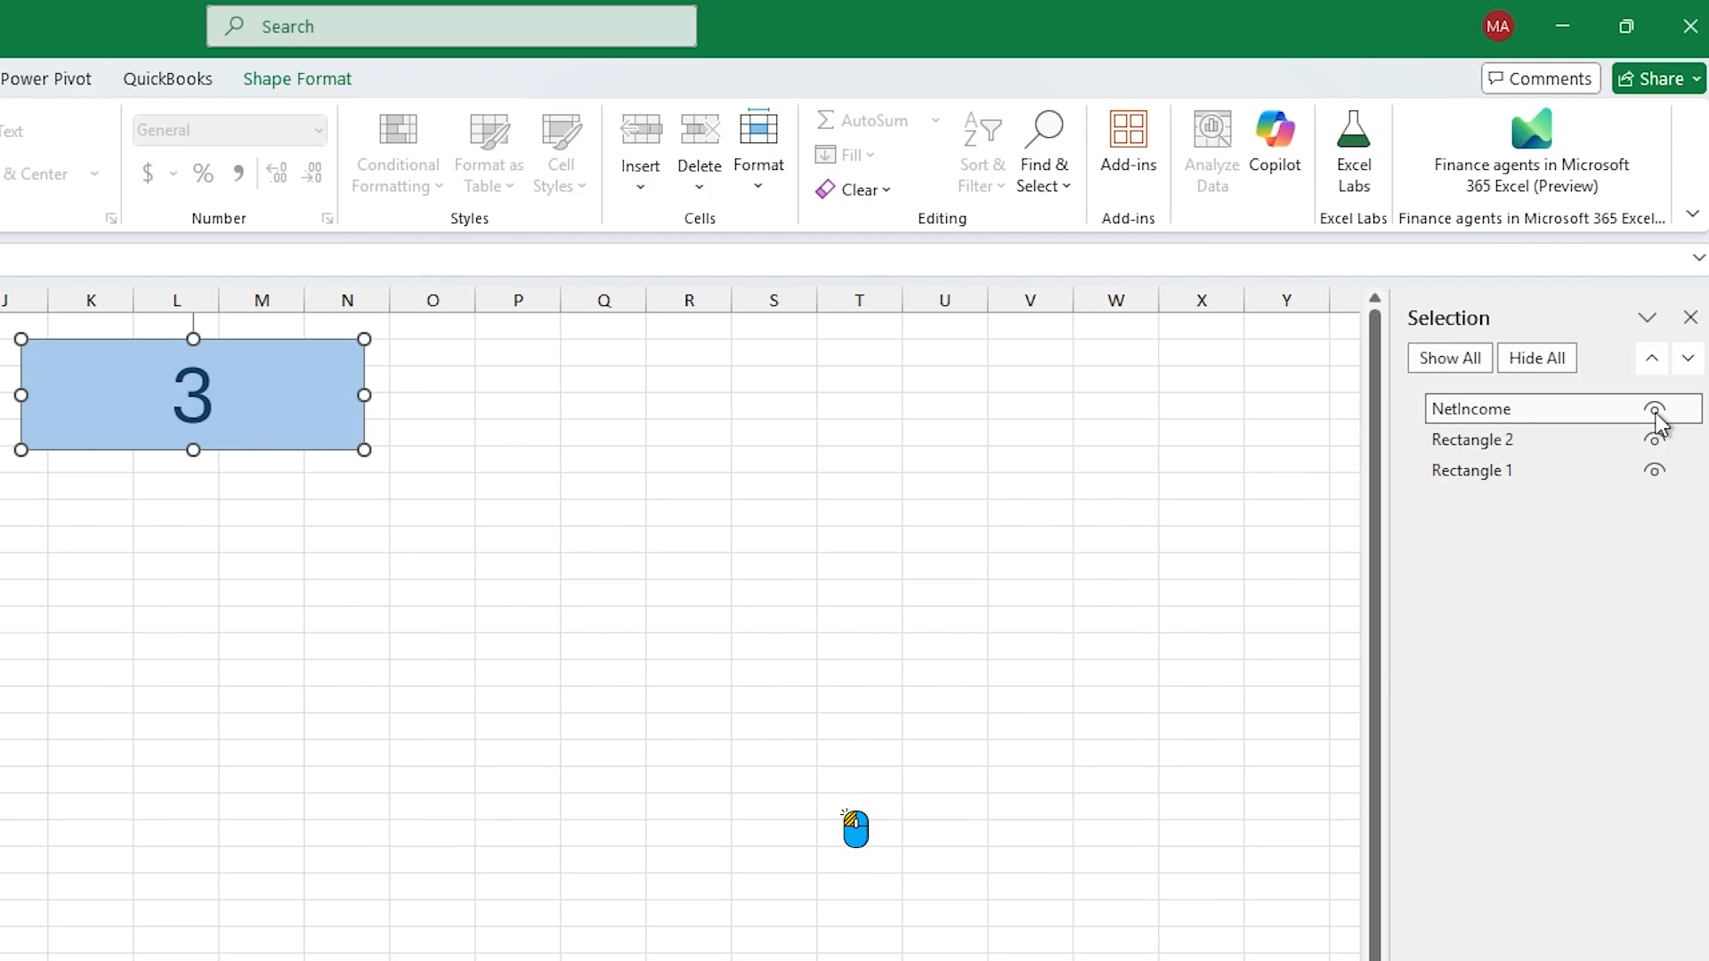
# Step: Hide the NetIncome shape and show it again, and show all shapes after hiding them
pyautogui.click(1654, 410)
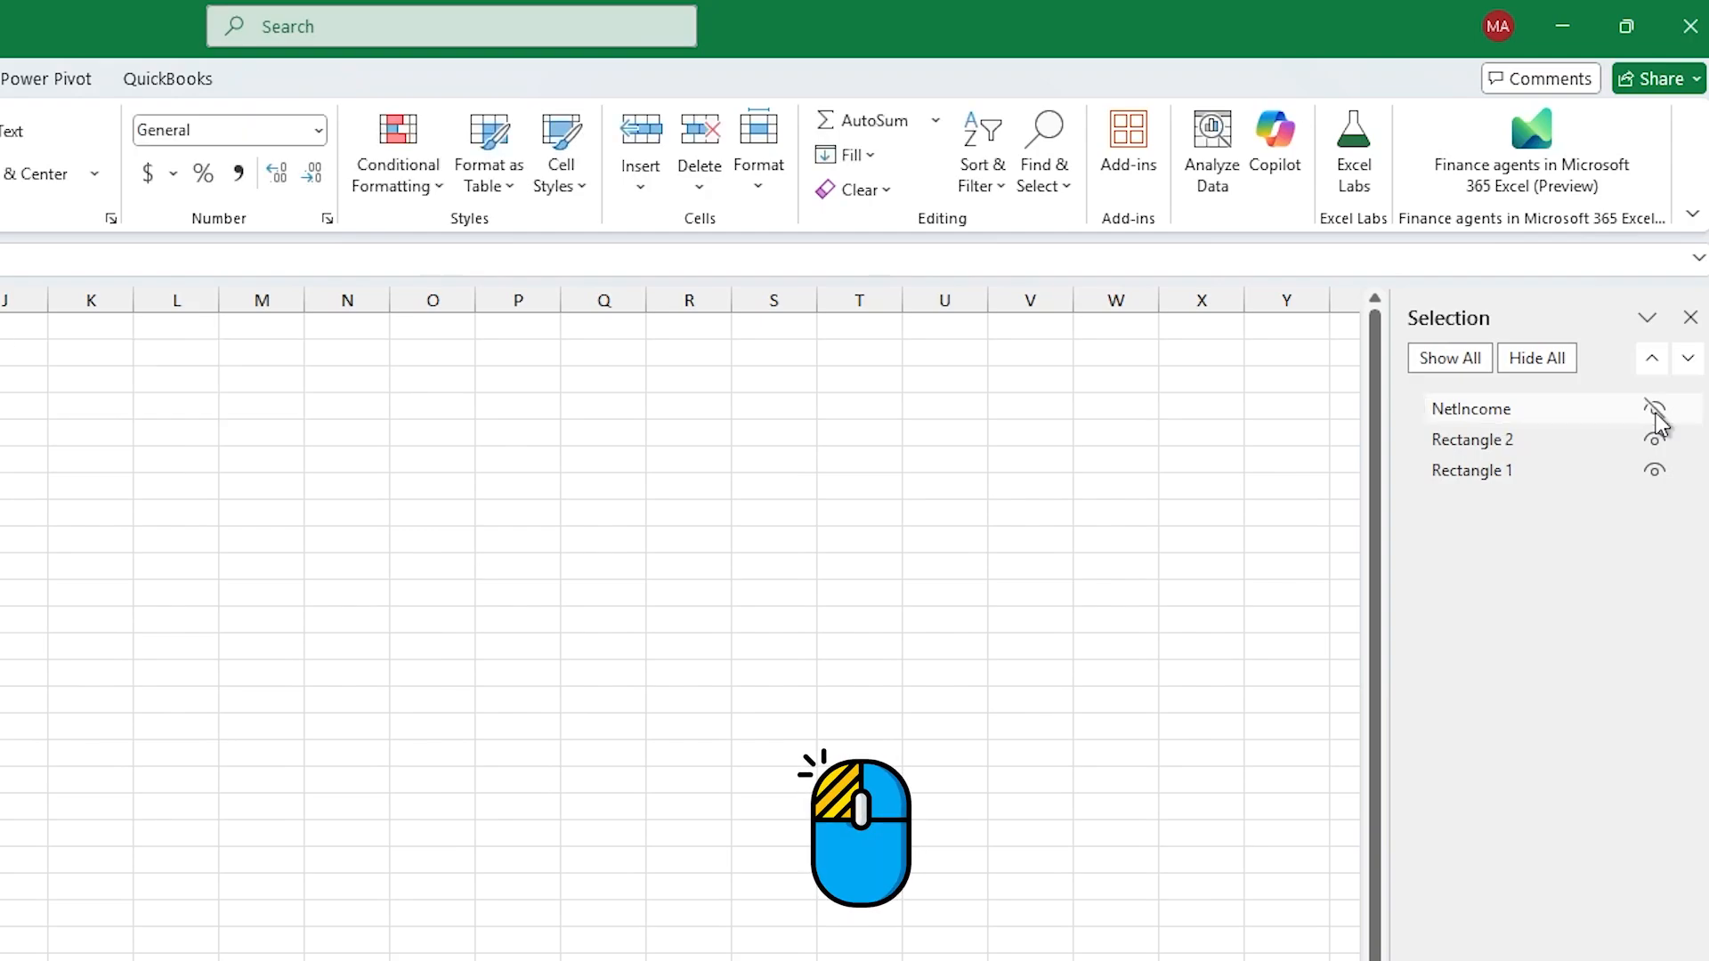
pyautogui.click(1654, 410)
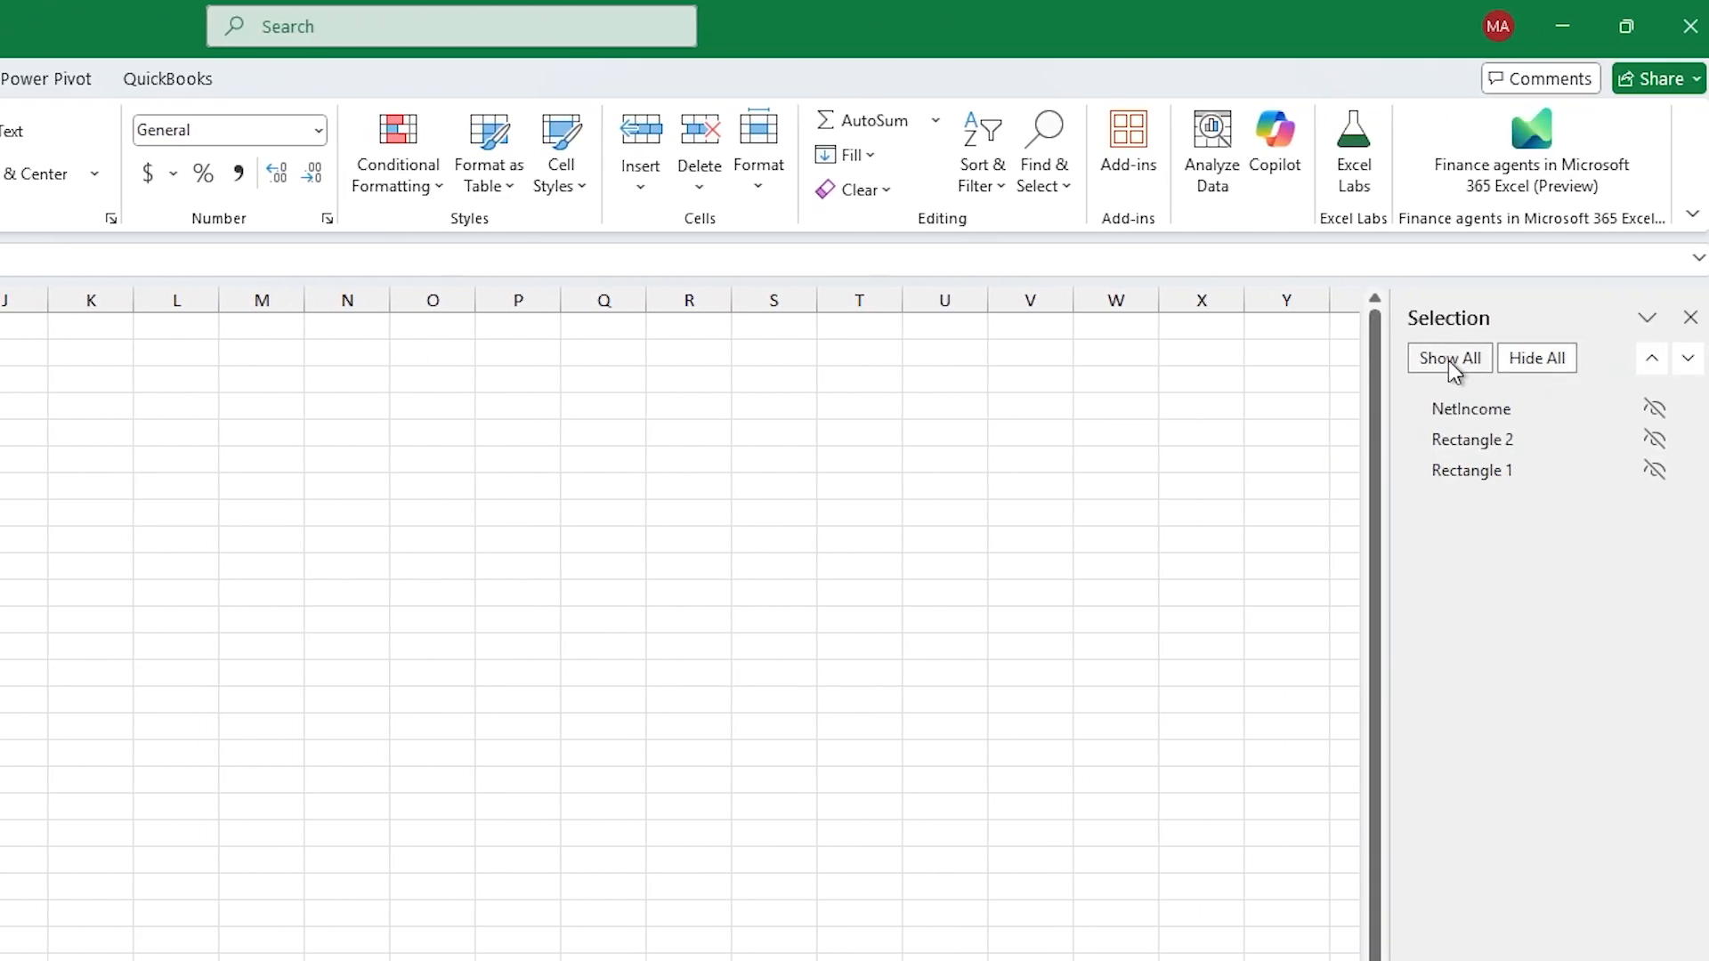
pyautogui.click(1450, 357)
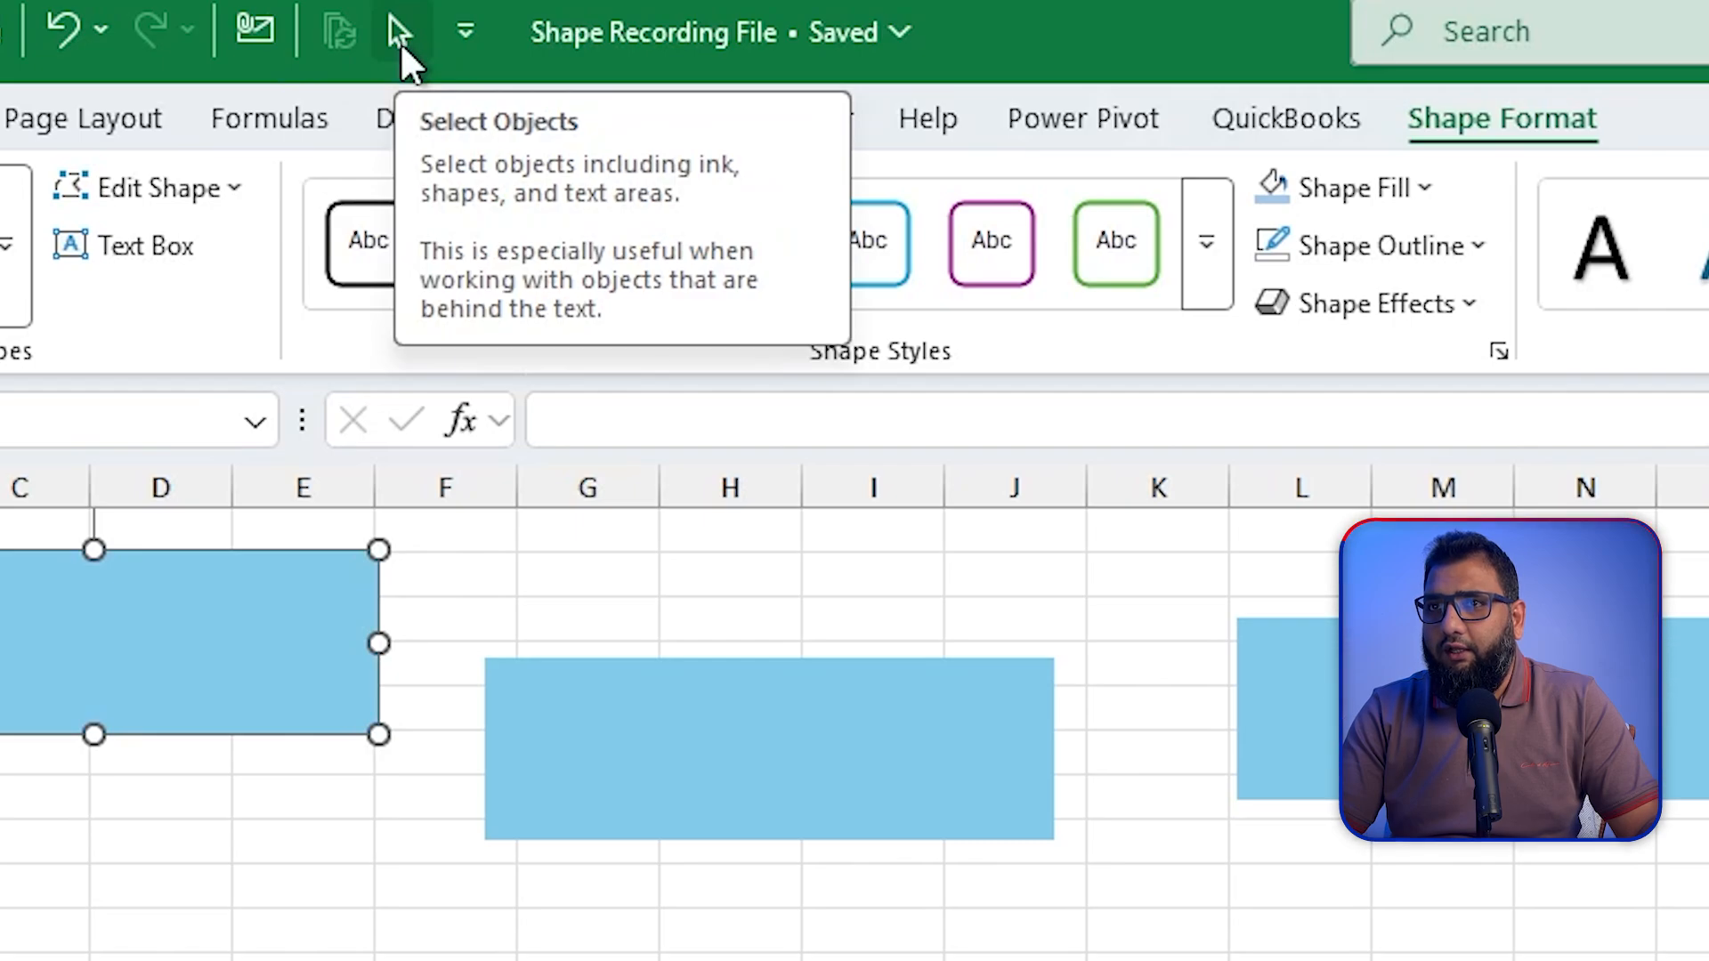
# Step: Select all the blue rectangles in the row together, align them by their tops and distribute them horizontally
pyautogui.click(399, 41)
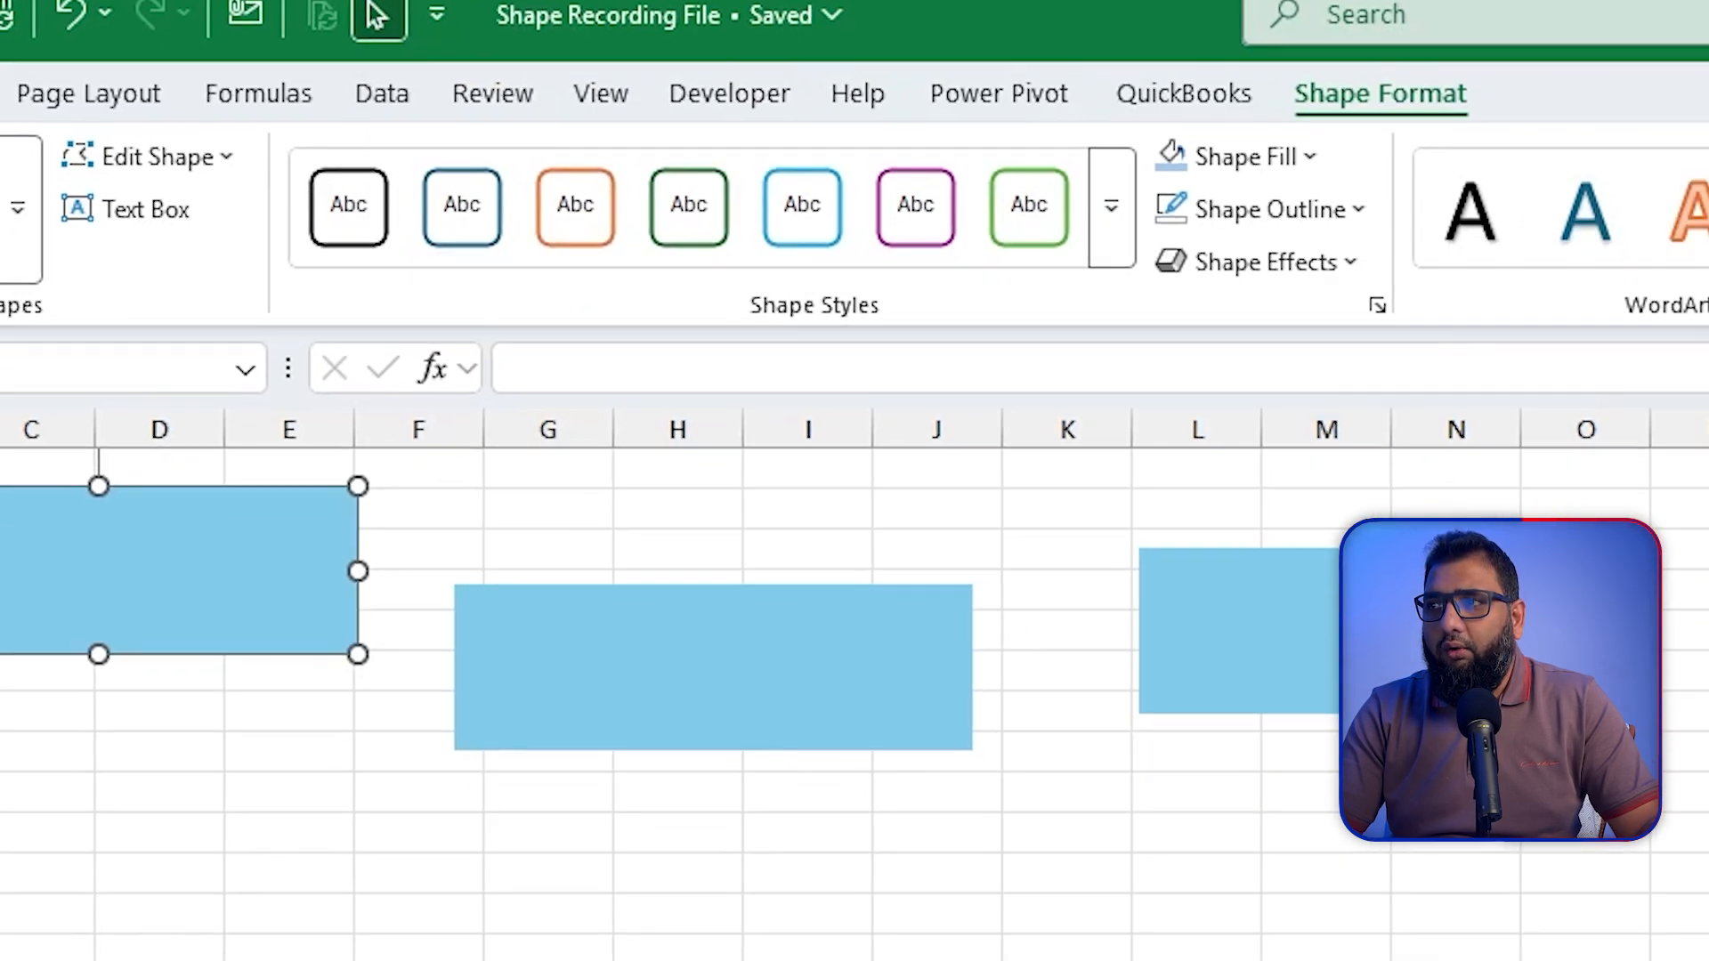
pyautogui.moveTo(1708, 322); pyautogui.dragTo(13, 547)
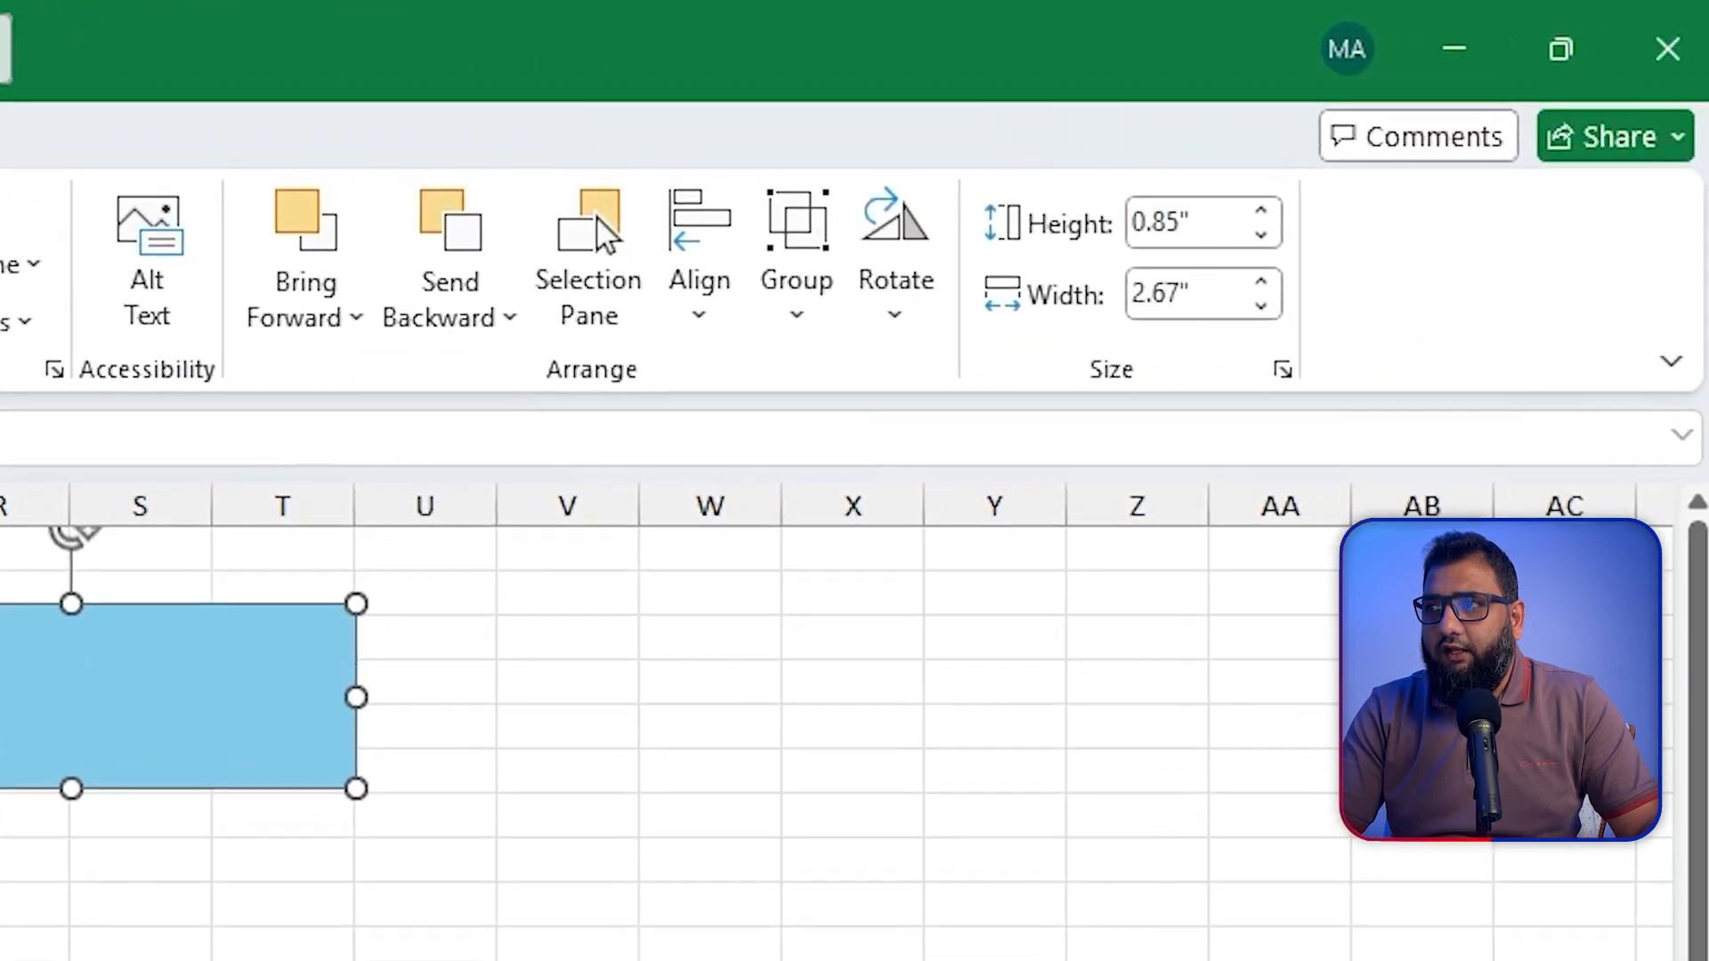
pyautogui.click(701, 345)
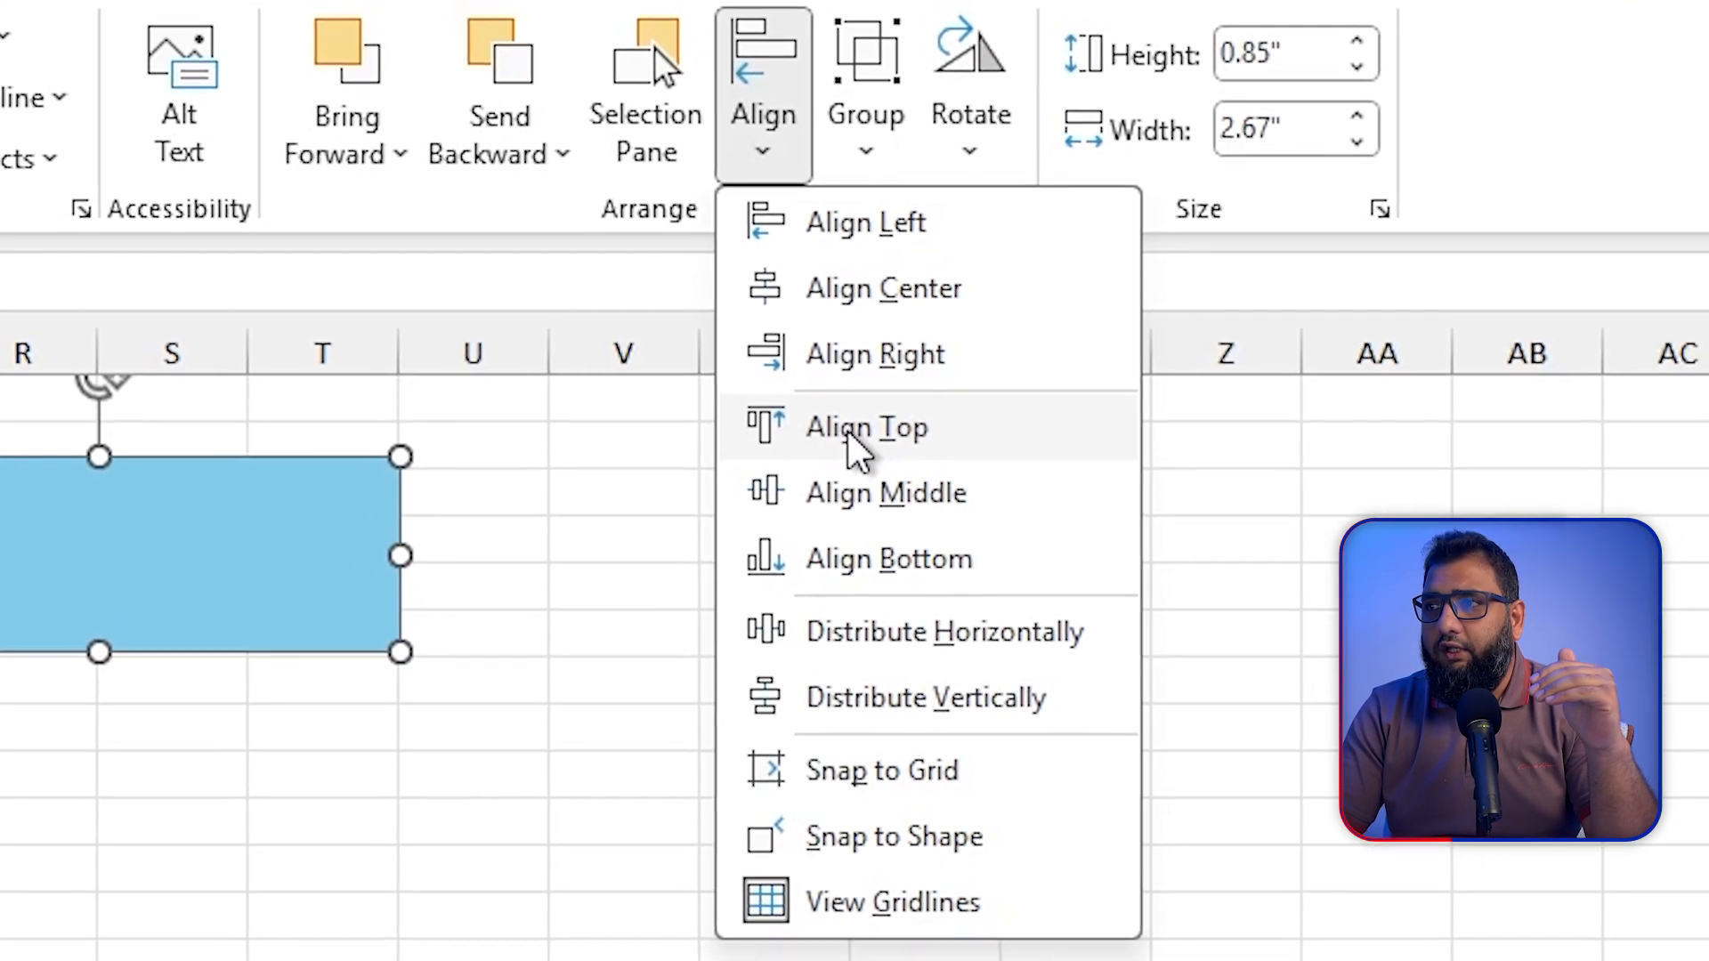
pyautogui.click(859, 436)
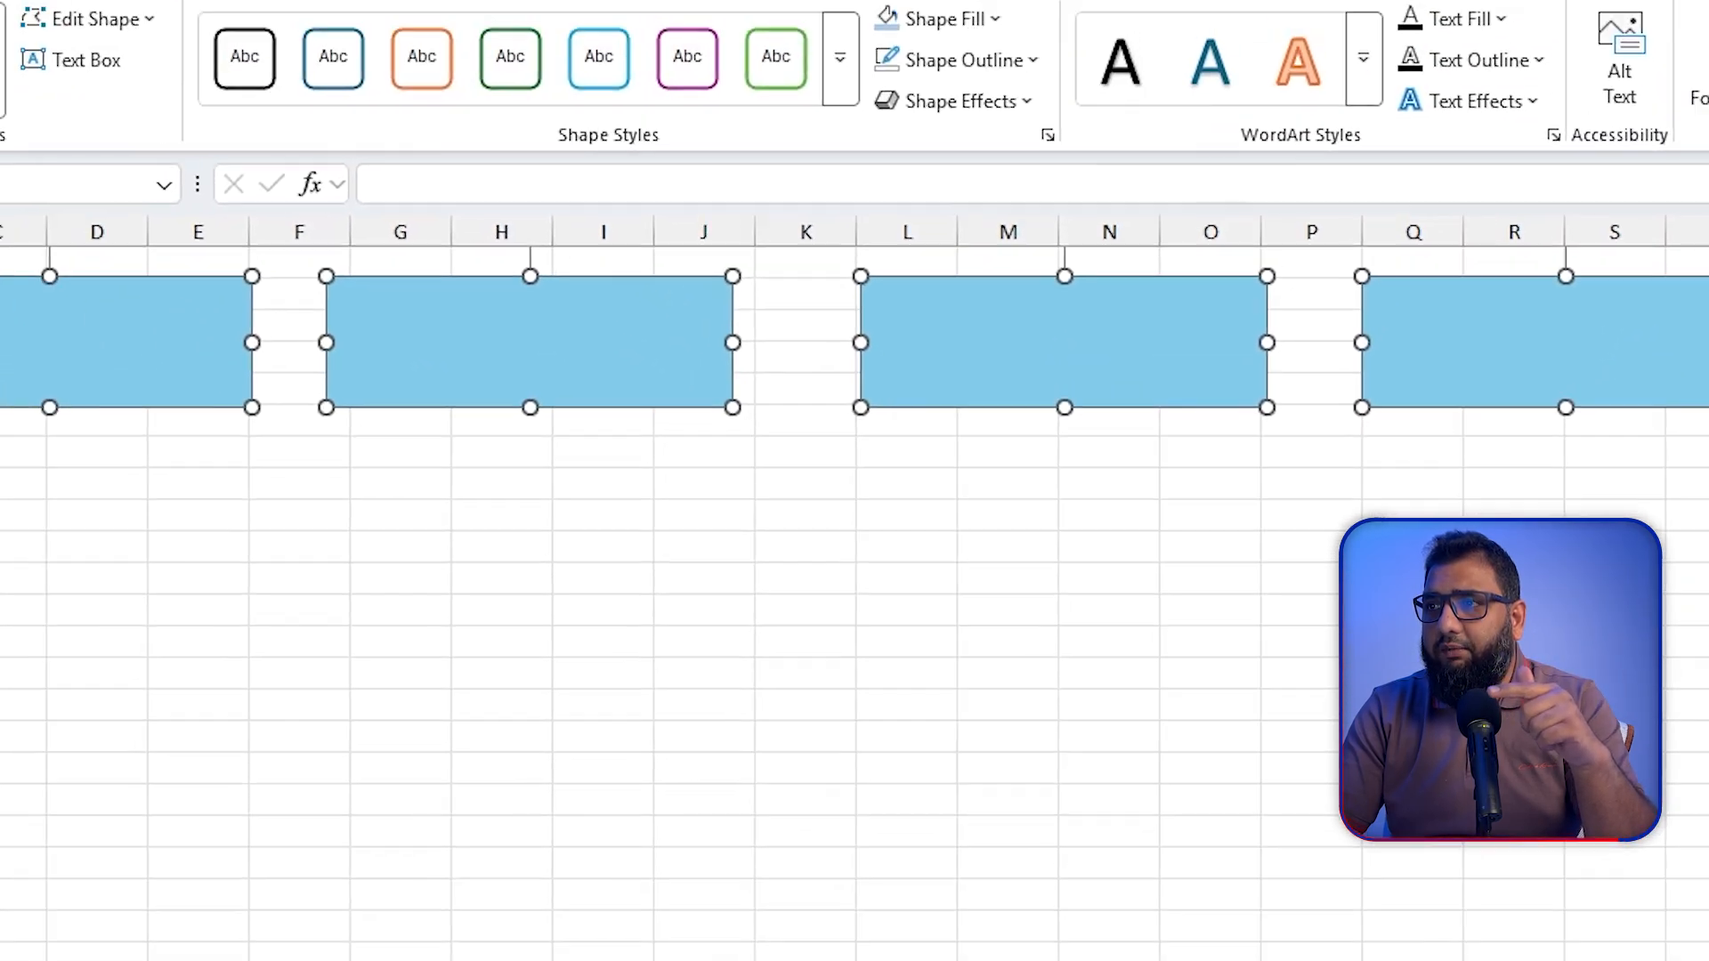
pyautogui.click(756, 210)
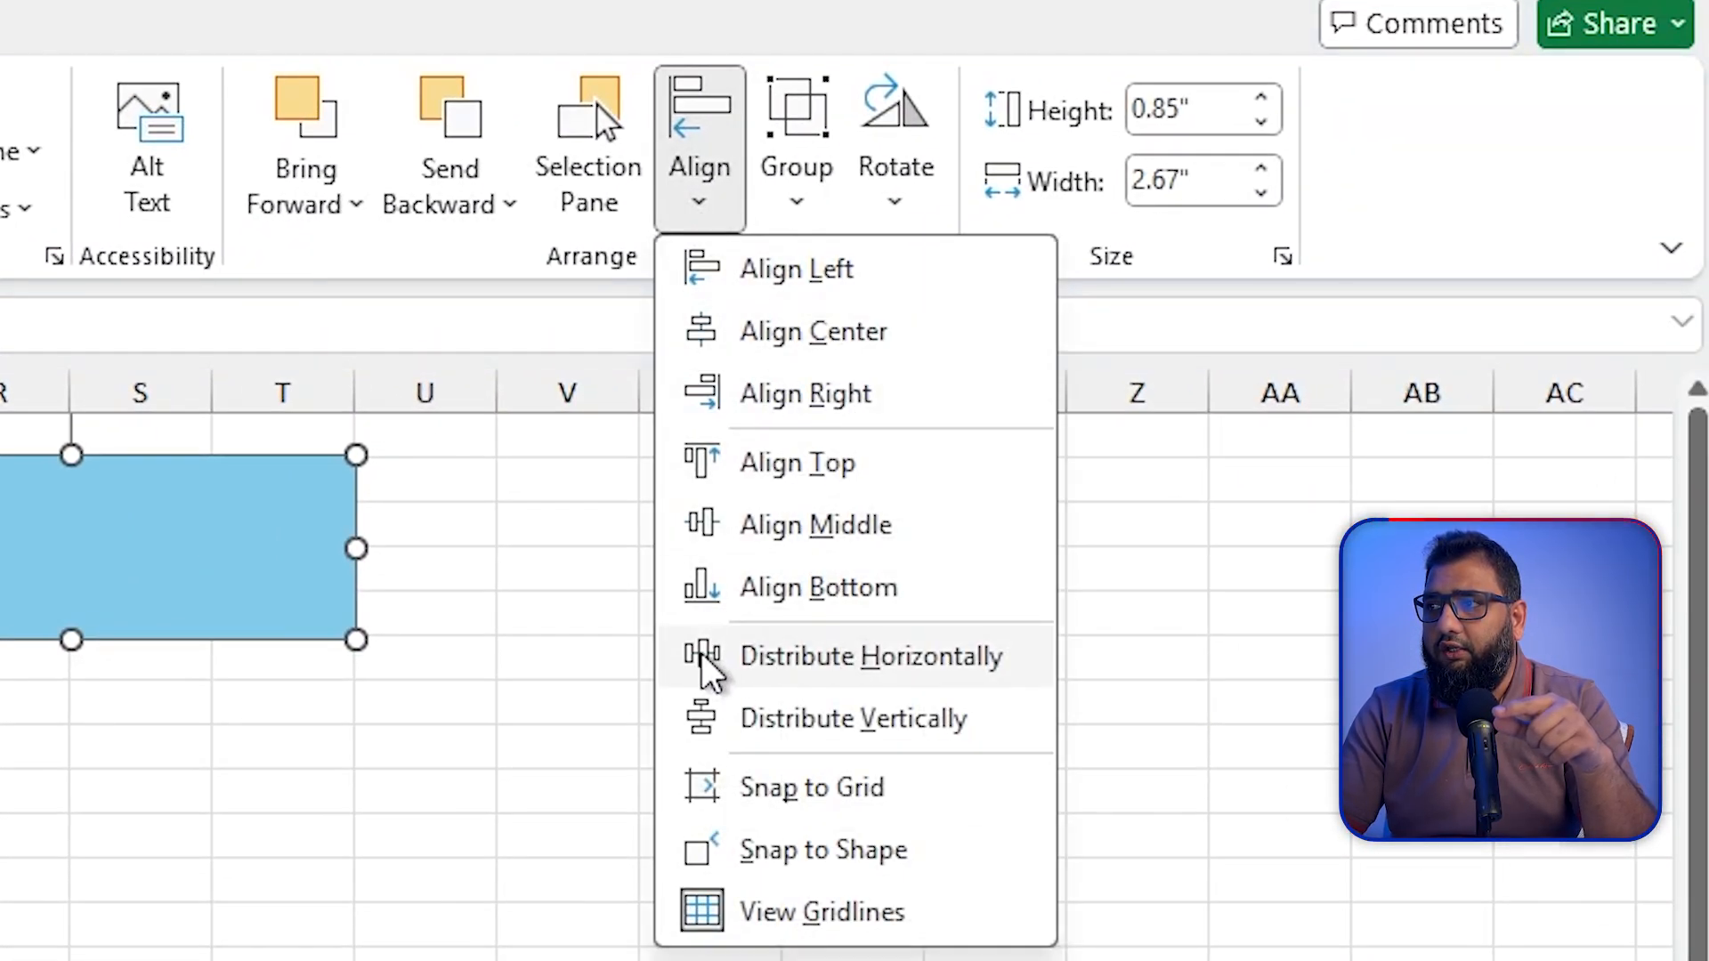
pyautogui.click(828, 676)
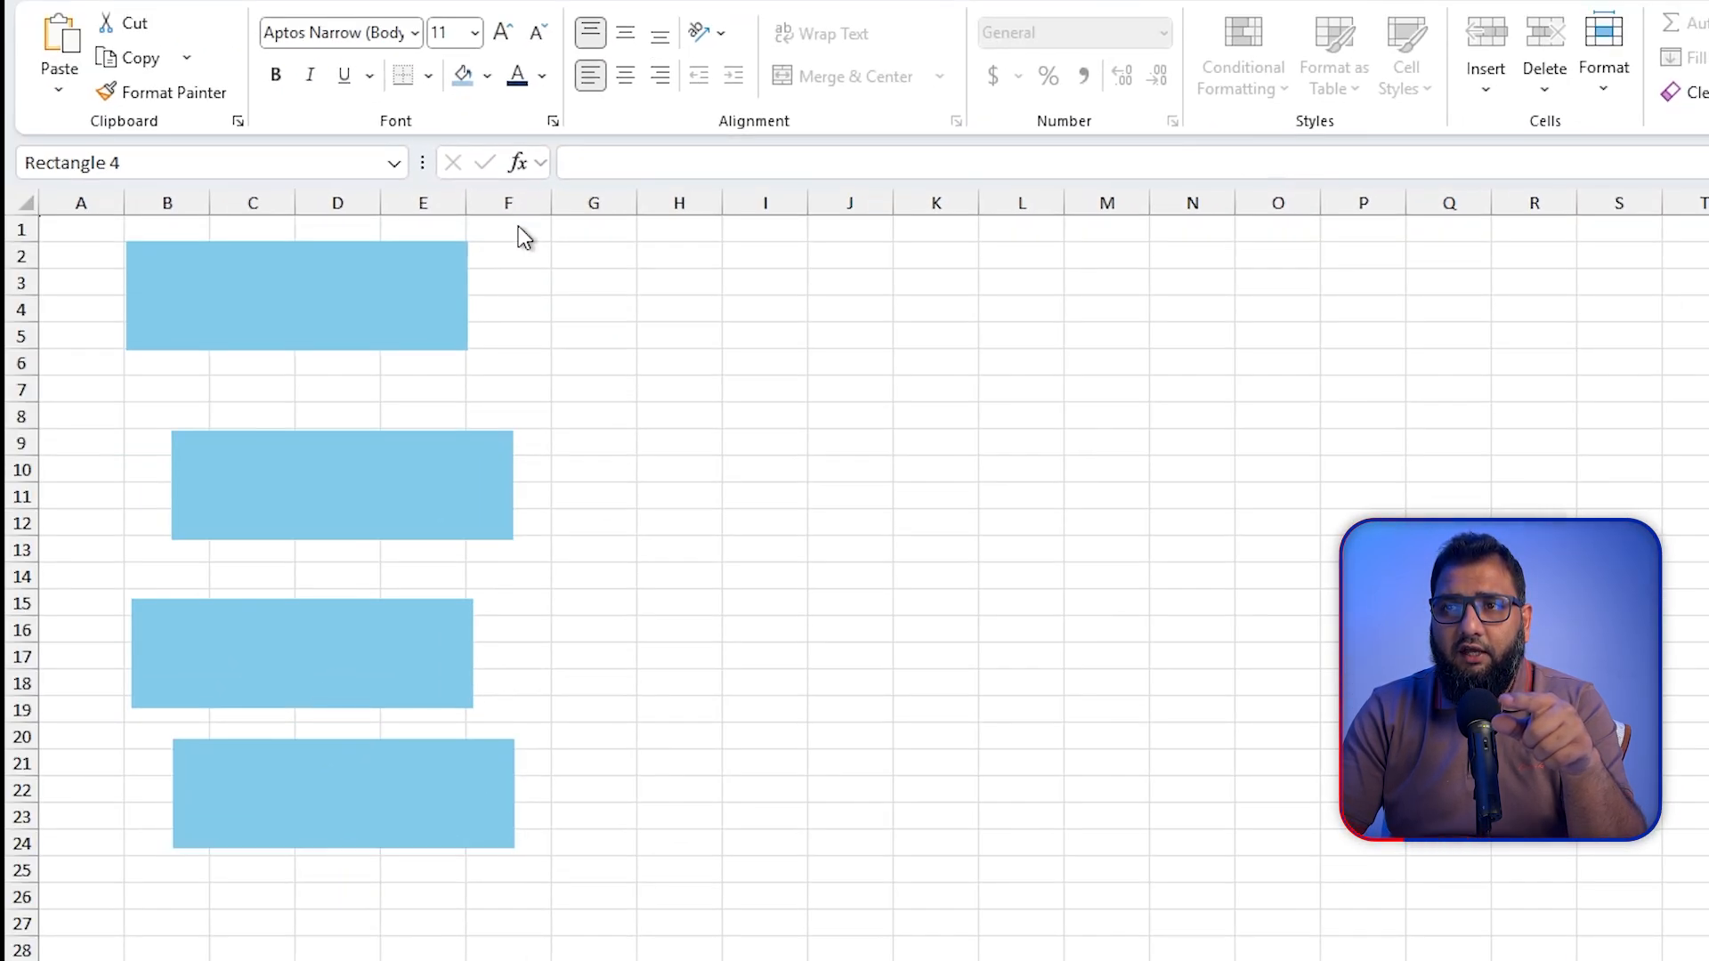
# Step: Select all four stacked blue rectangles together, align them to the left and distribute them vertically
pyautogui.moveTo(518, 226); pyautogui.dragTo(84, 895)
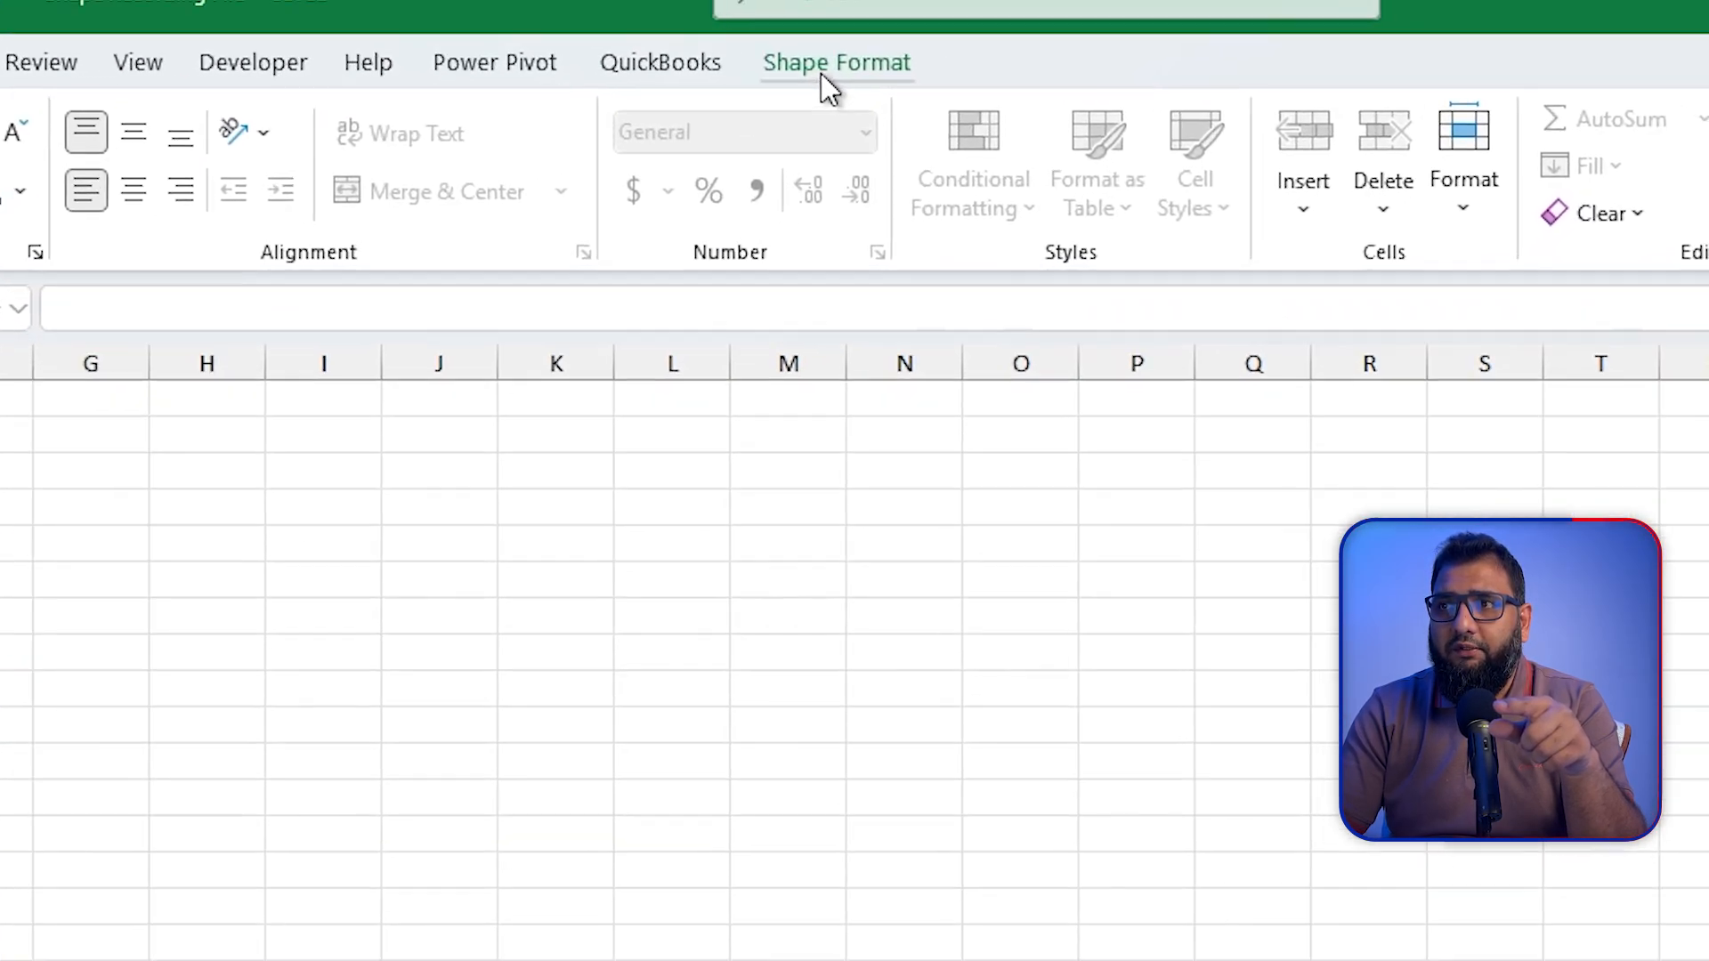
pyautogui.click(820, 74)
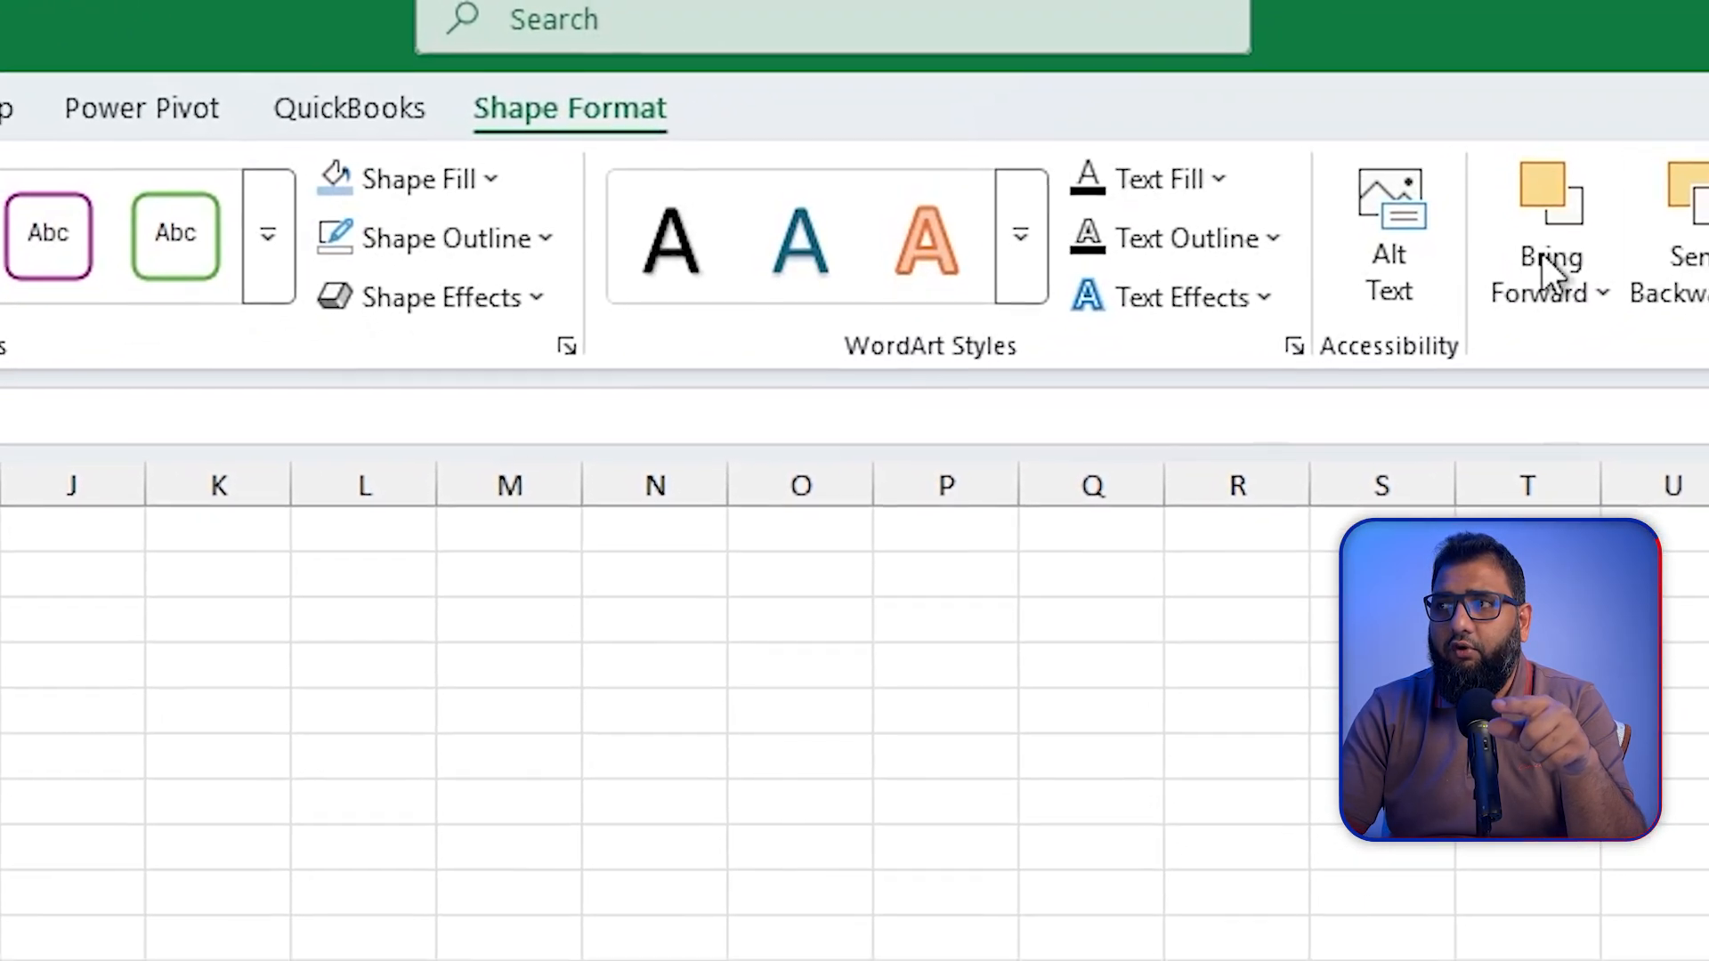
pyautogui.click(1667, 267)
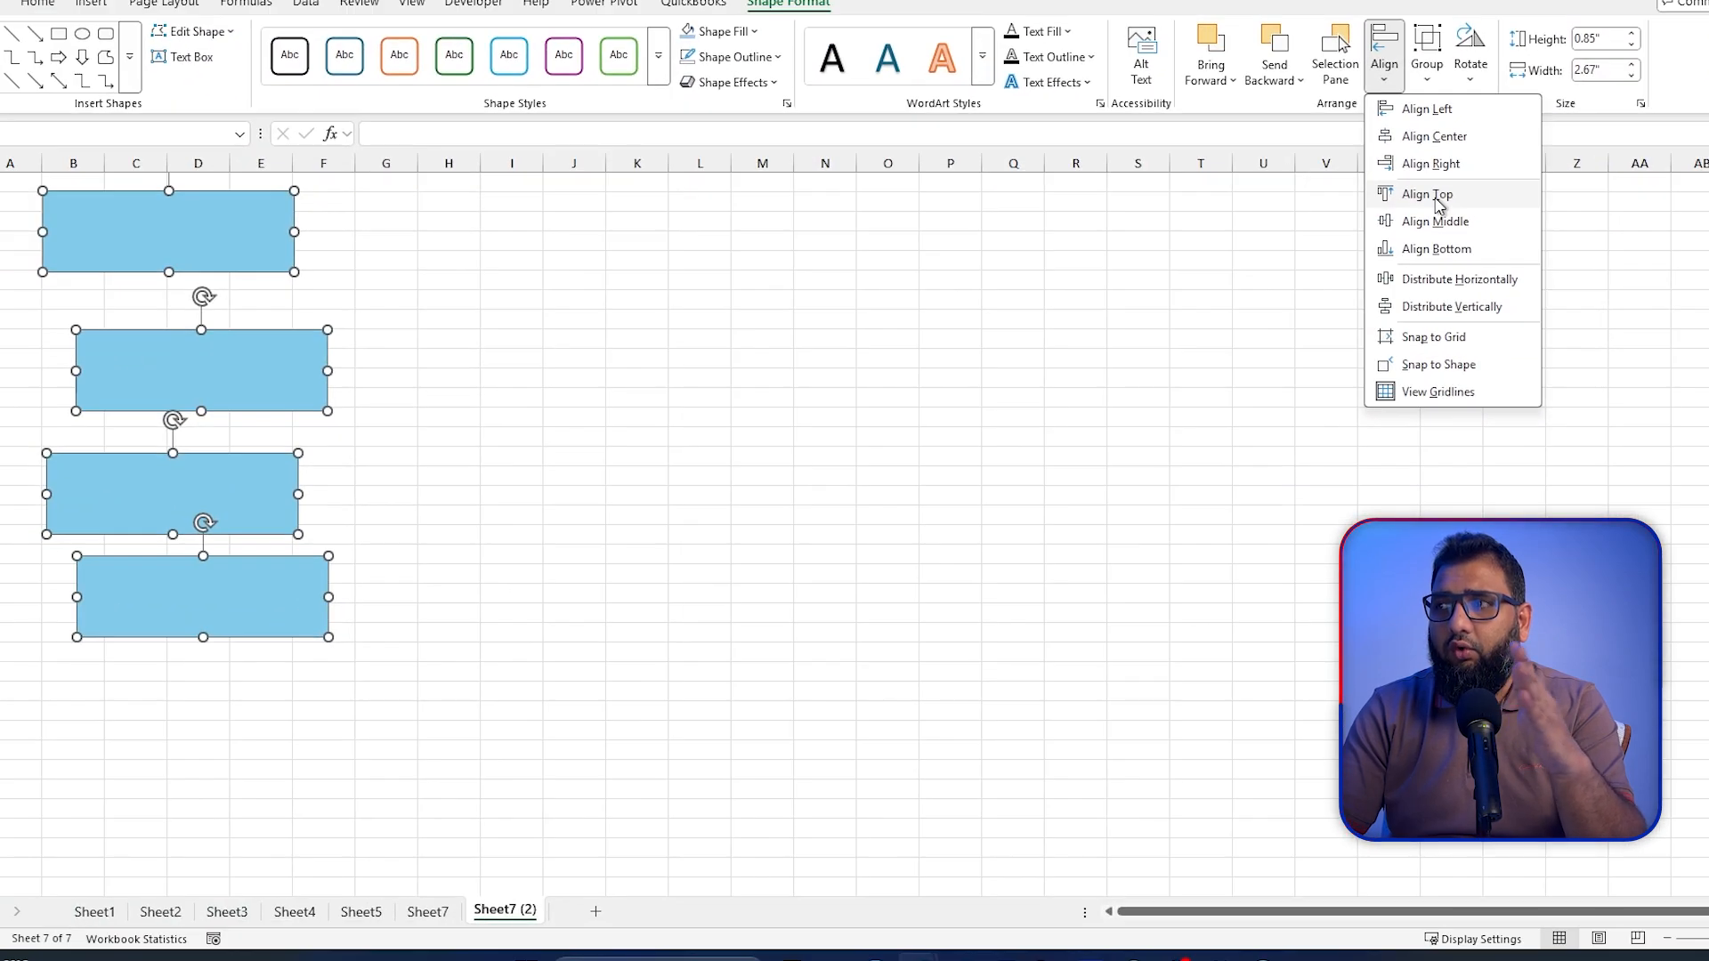
pyautogui.click(1429, 119)
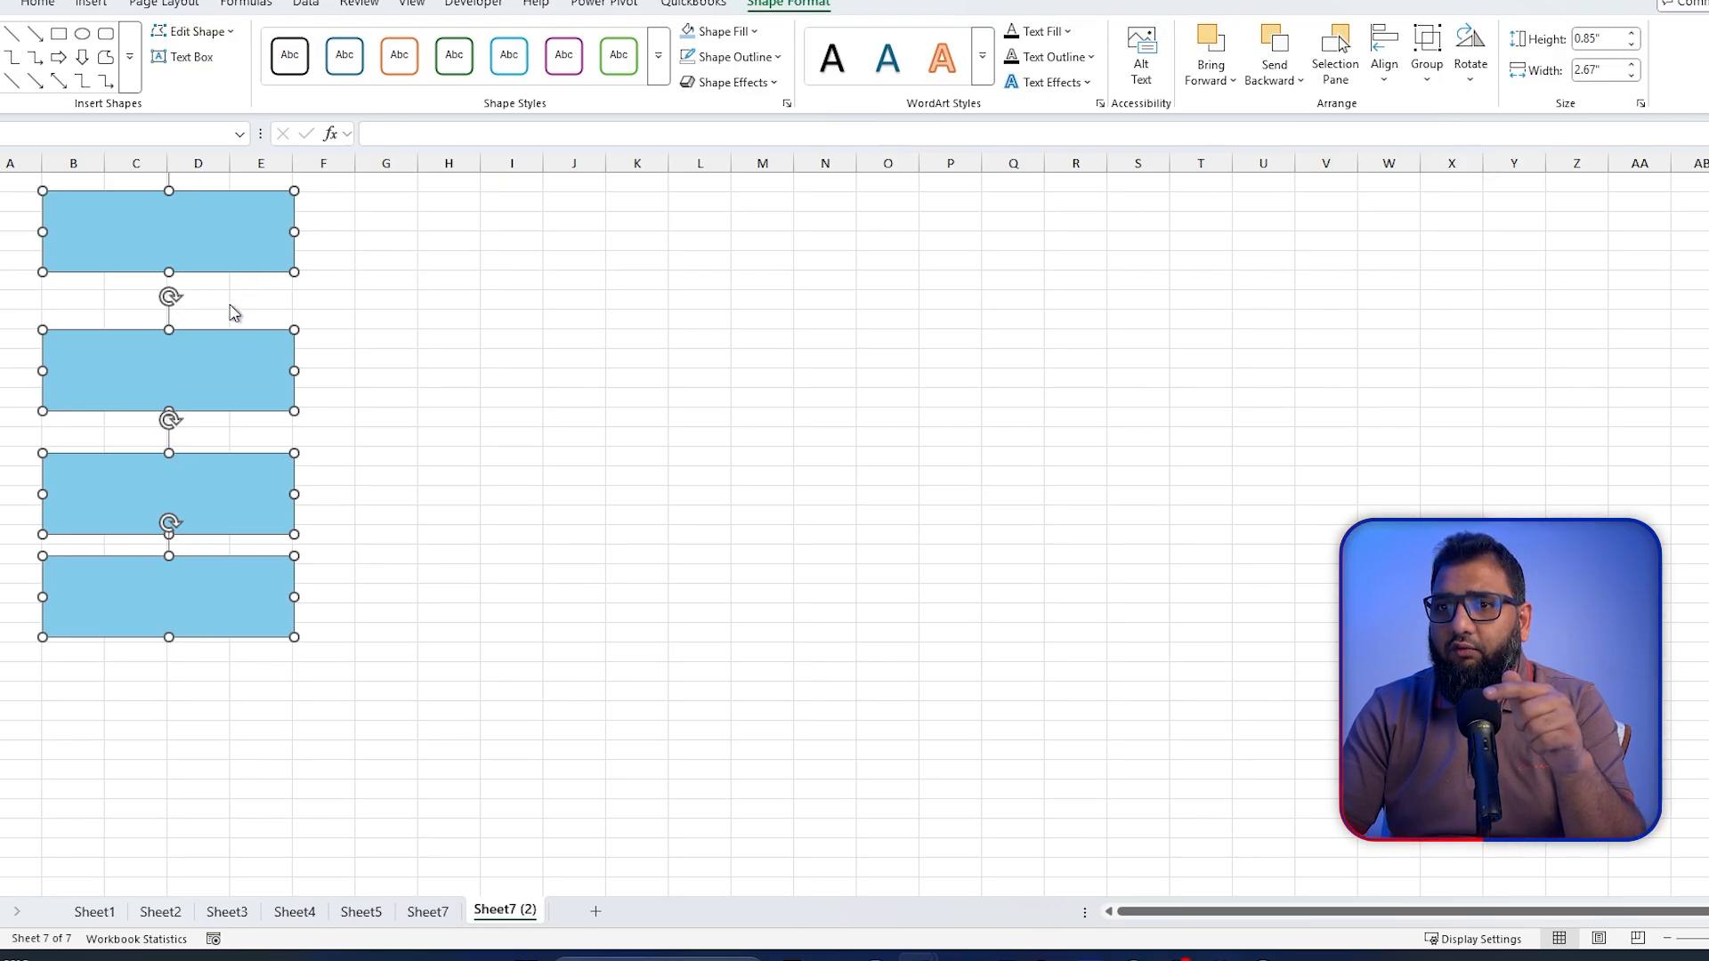
pyautogui.click(1384, 57)
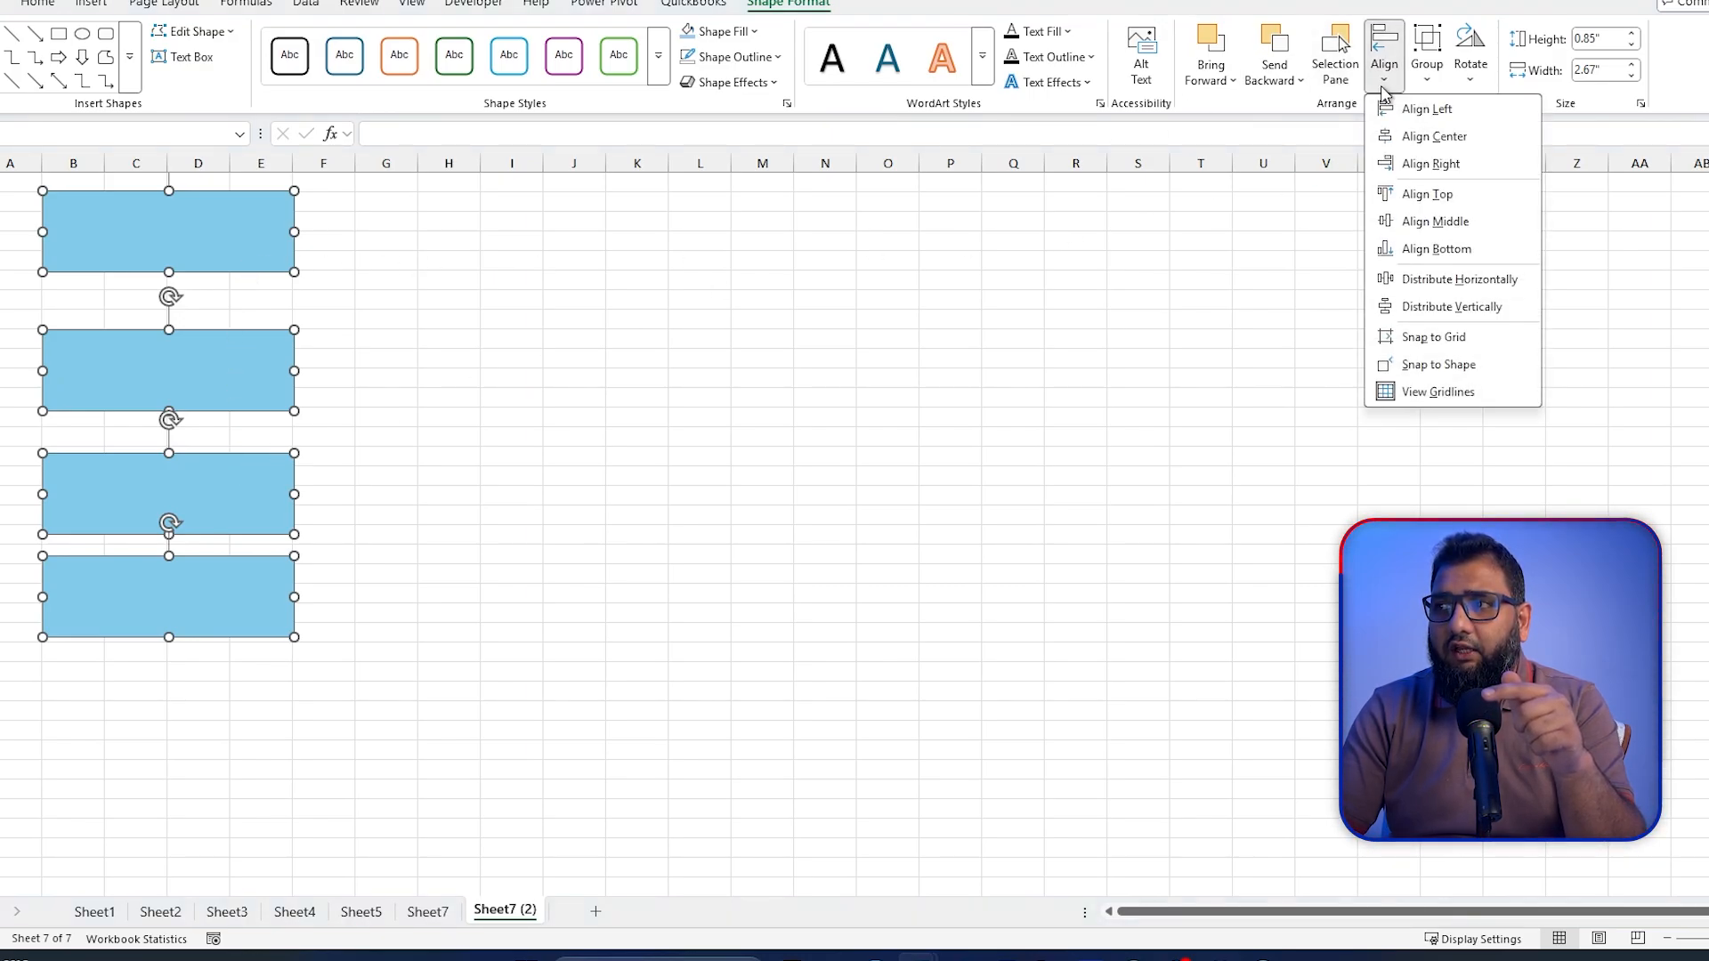
pyautogui.click(1452, 307)
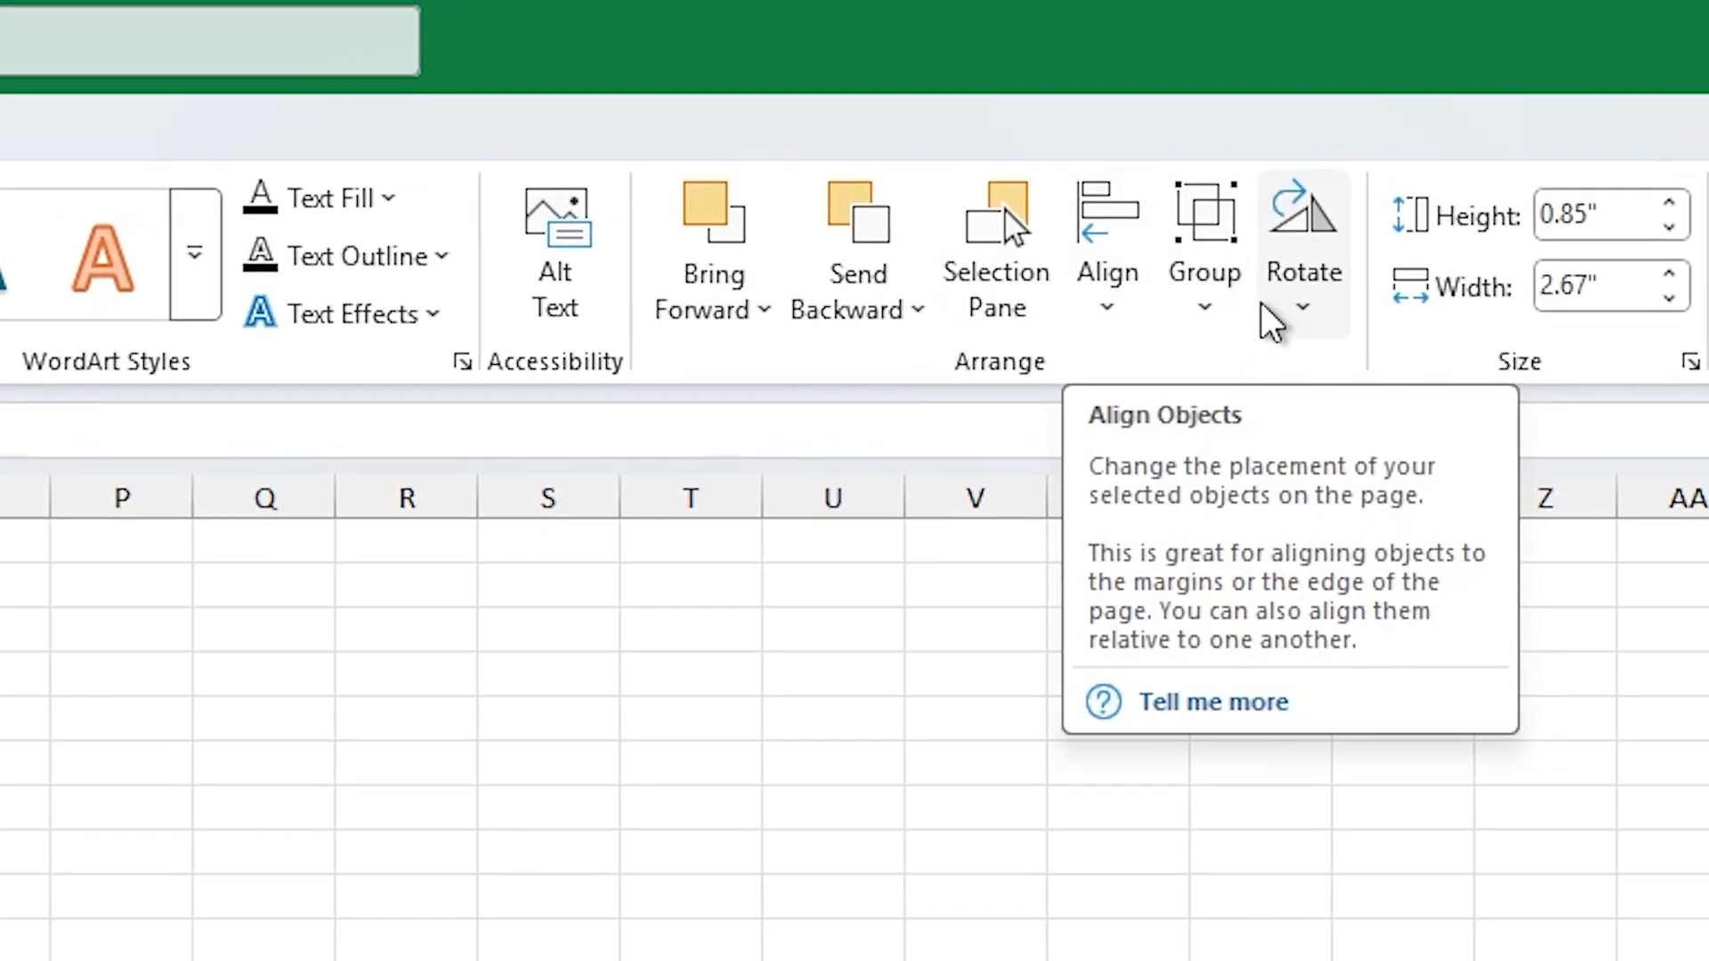
# Step: Group the four aligned blue rectangles into one object and deselect it
pyautogui.click(1228, 325)
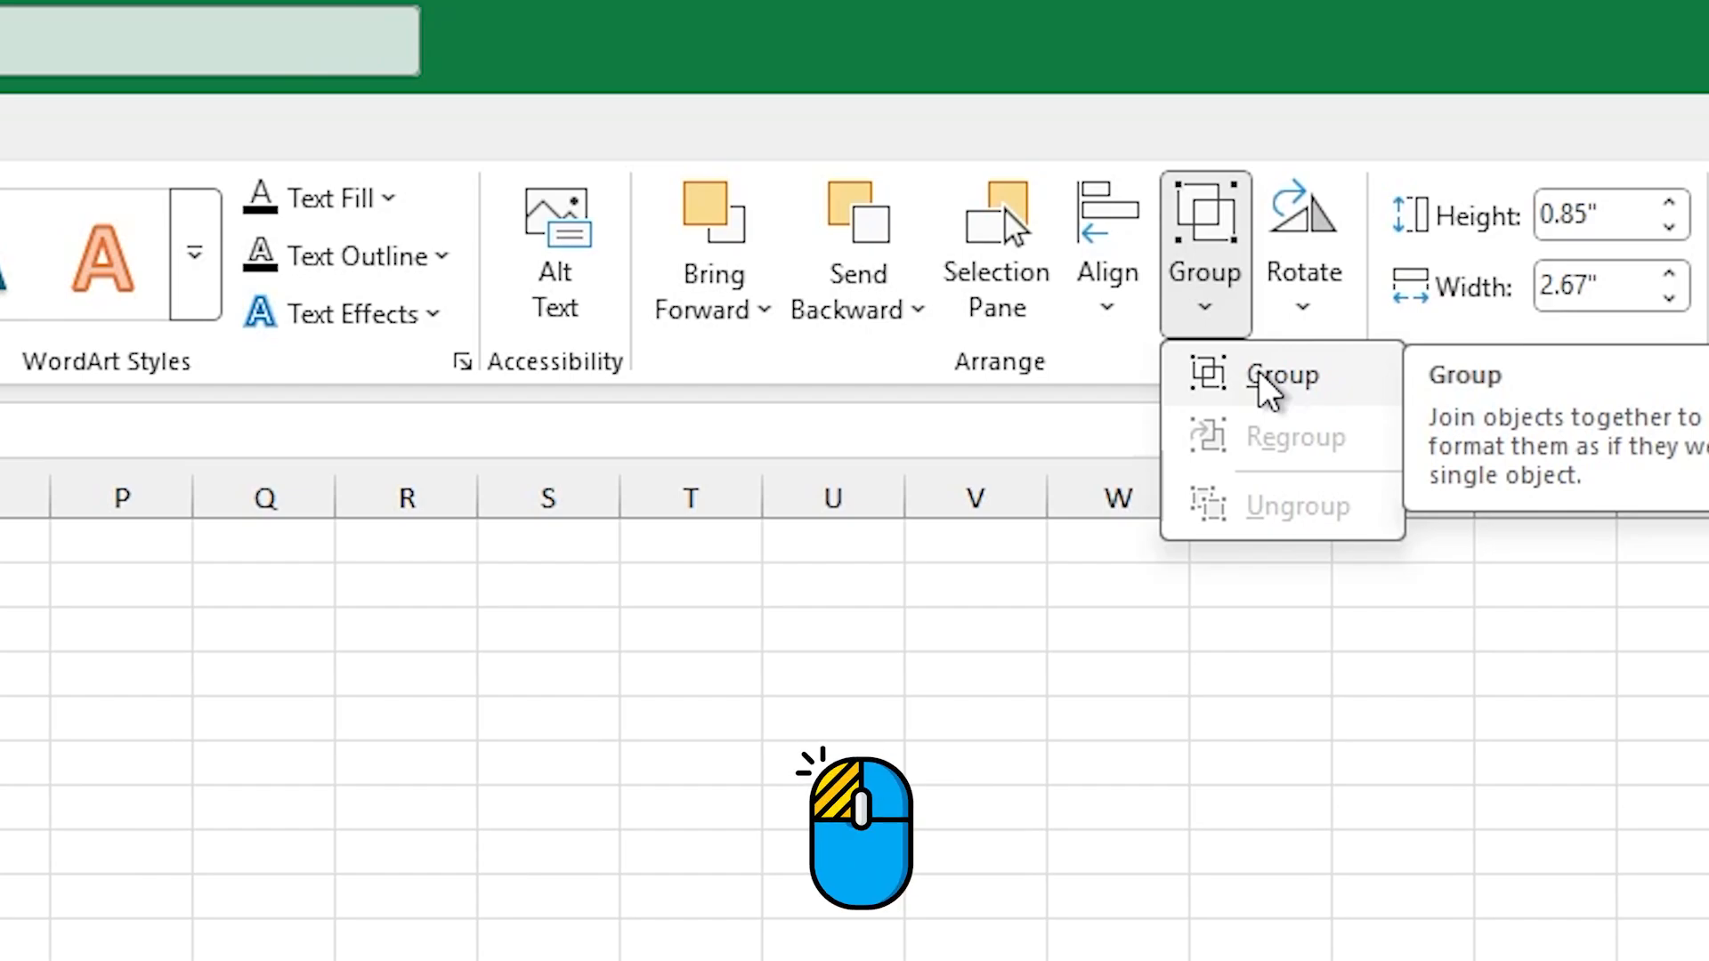
pyautogui.click(1268, 391)
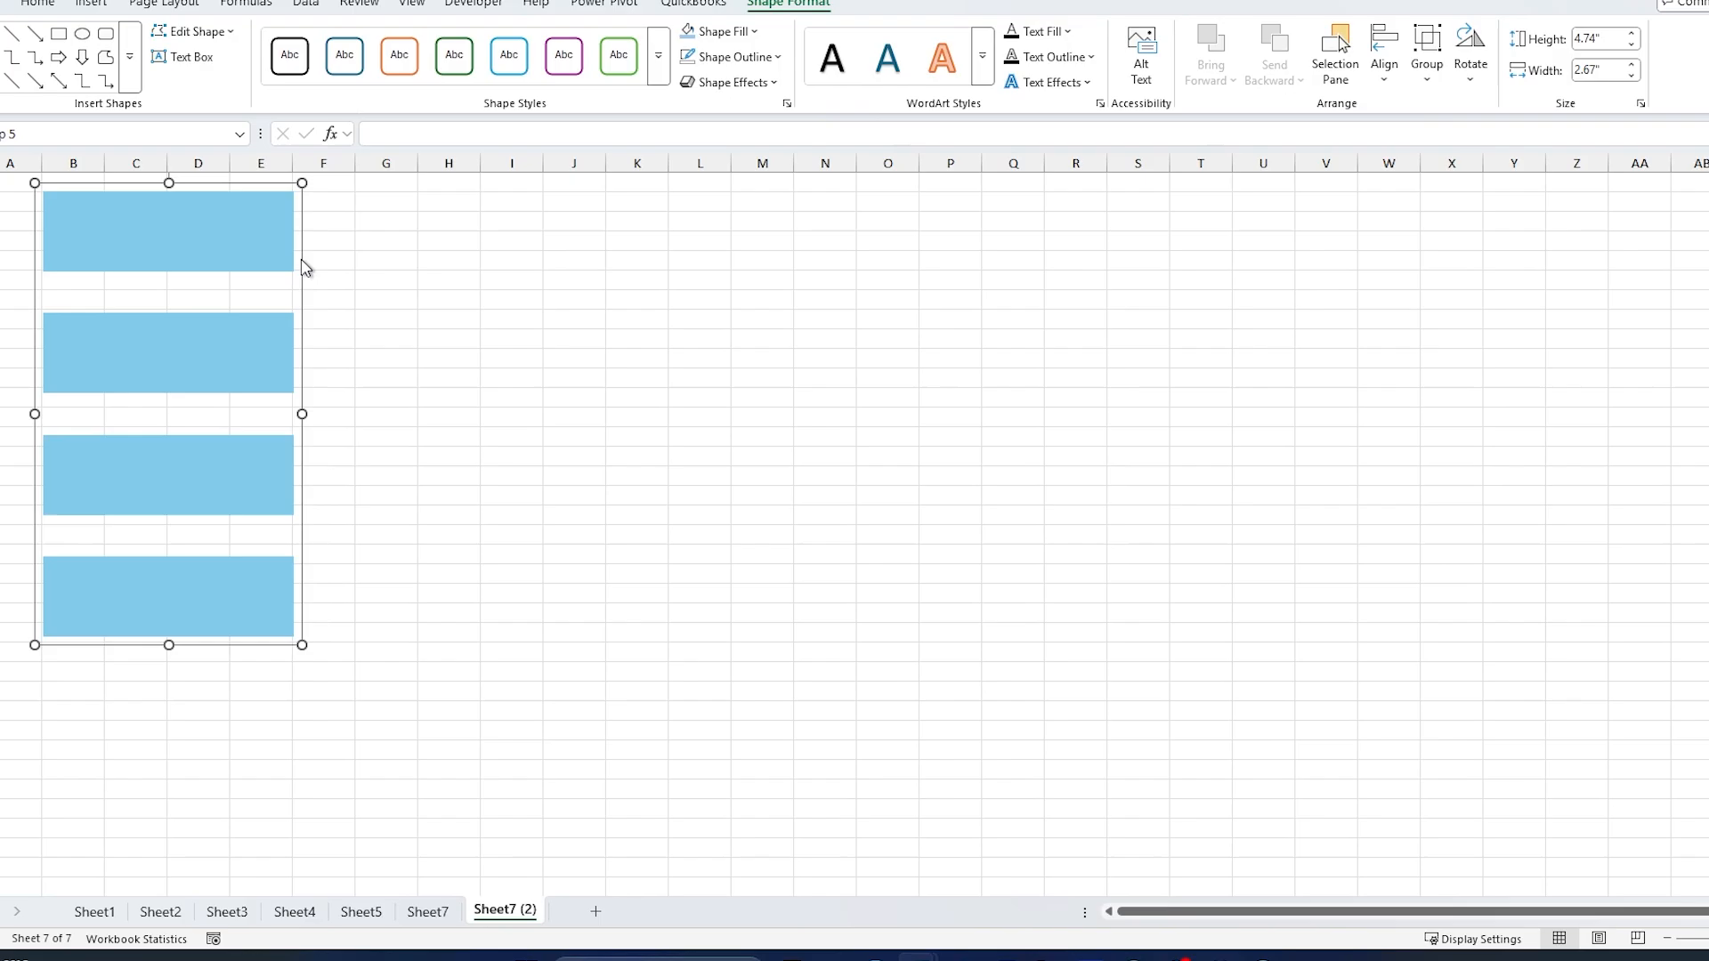
pyautogui.click(347, 284)
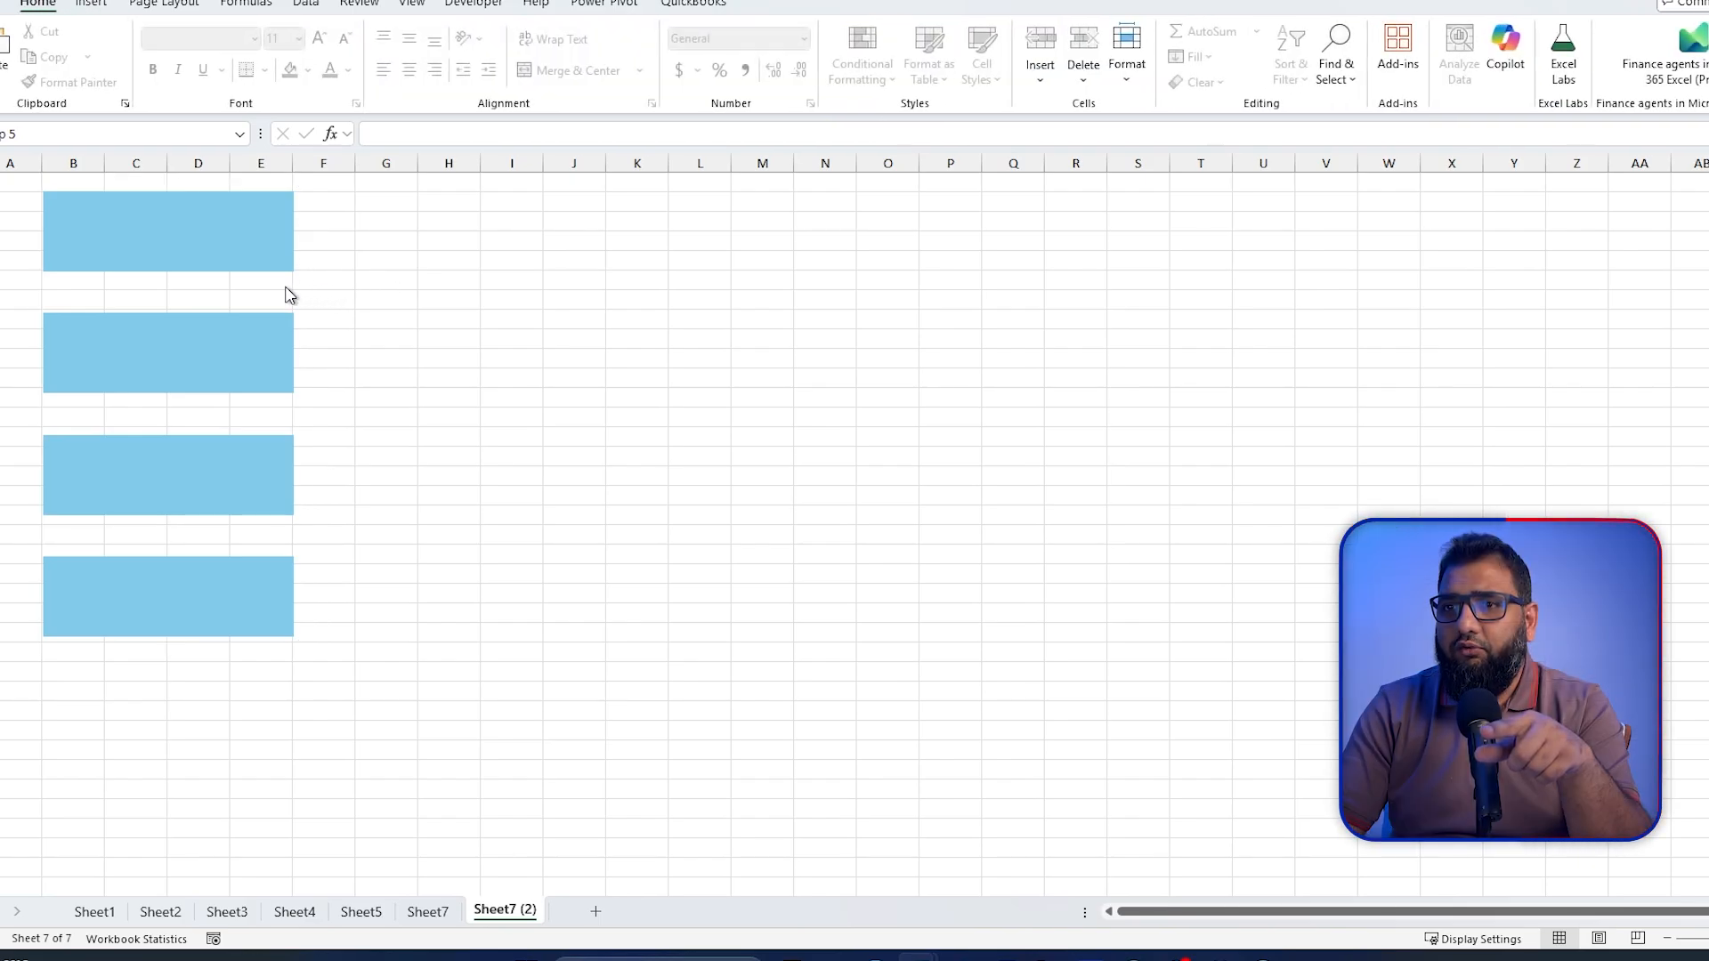
# Step: Shift the rectangle group slightly to the right and ungroup it into separate rectangles
pyautogui.click(256, 223)
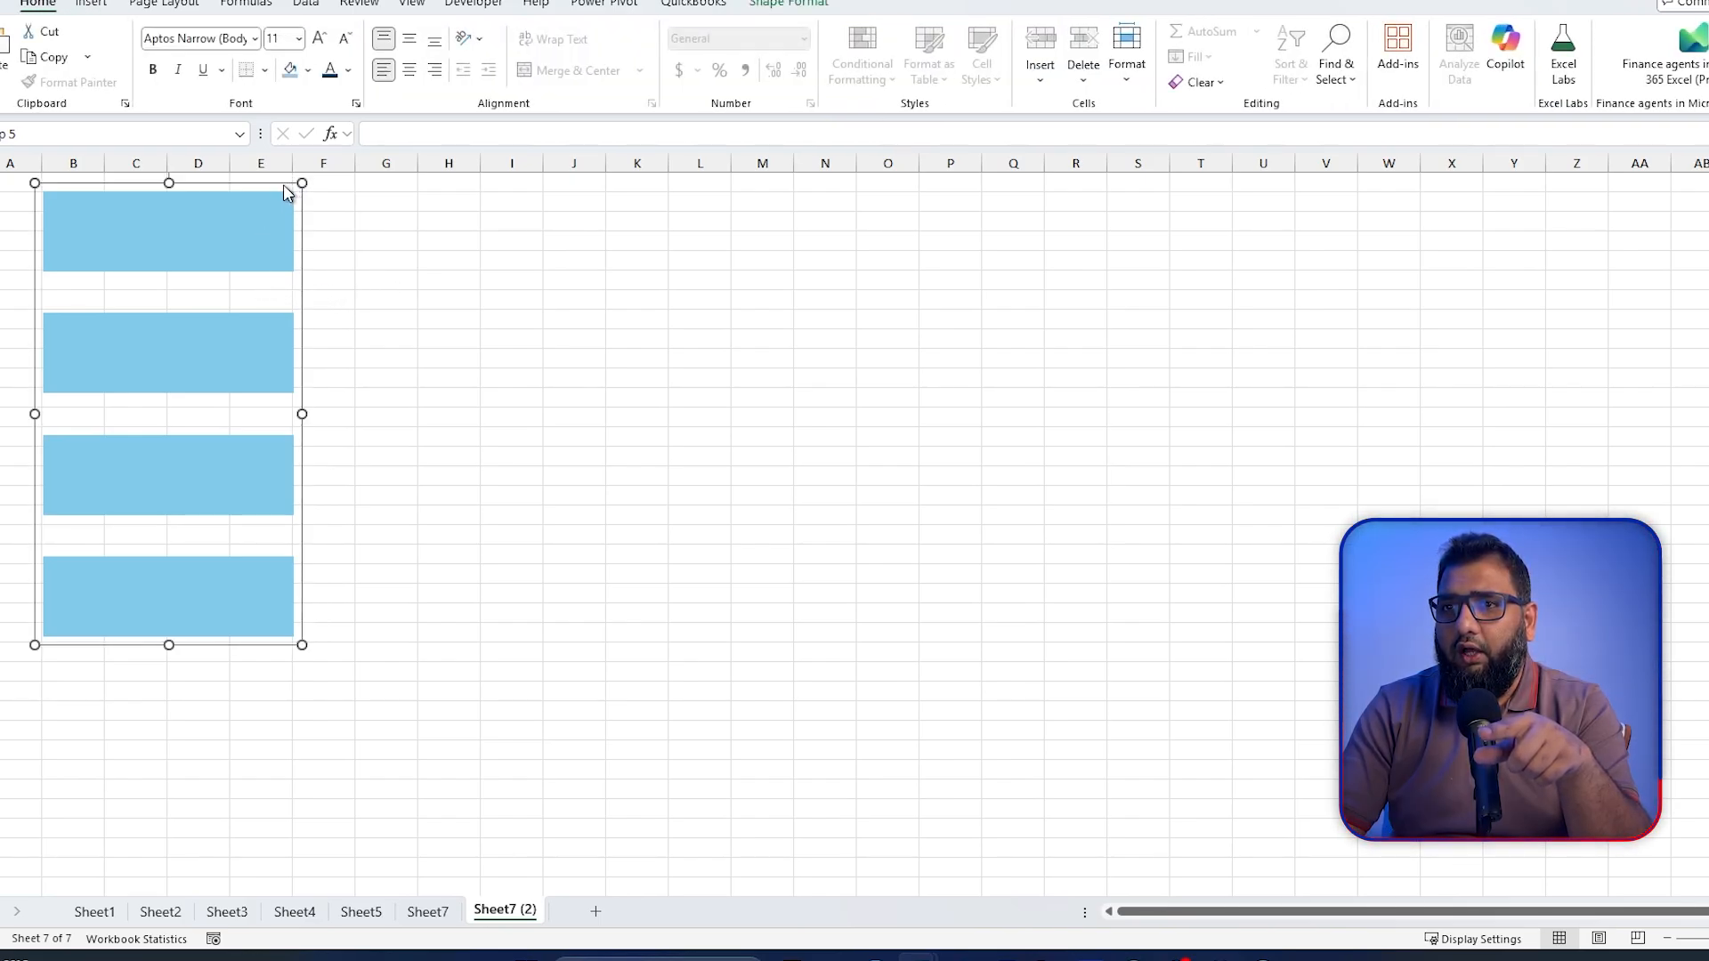
pyautogui.moveTo(285, 190)
pyautogui.mouseDown()
pyautogui.moveTo(679, 223)
pyautogui.moveTo(292, 183)
pyautogui.mouseUp()
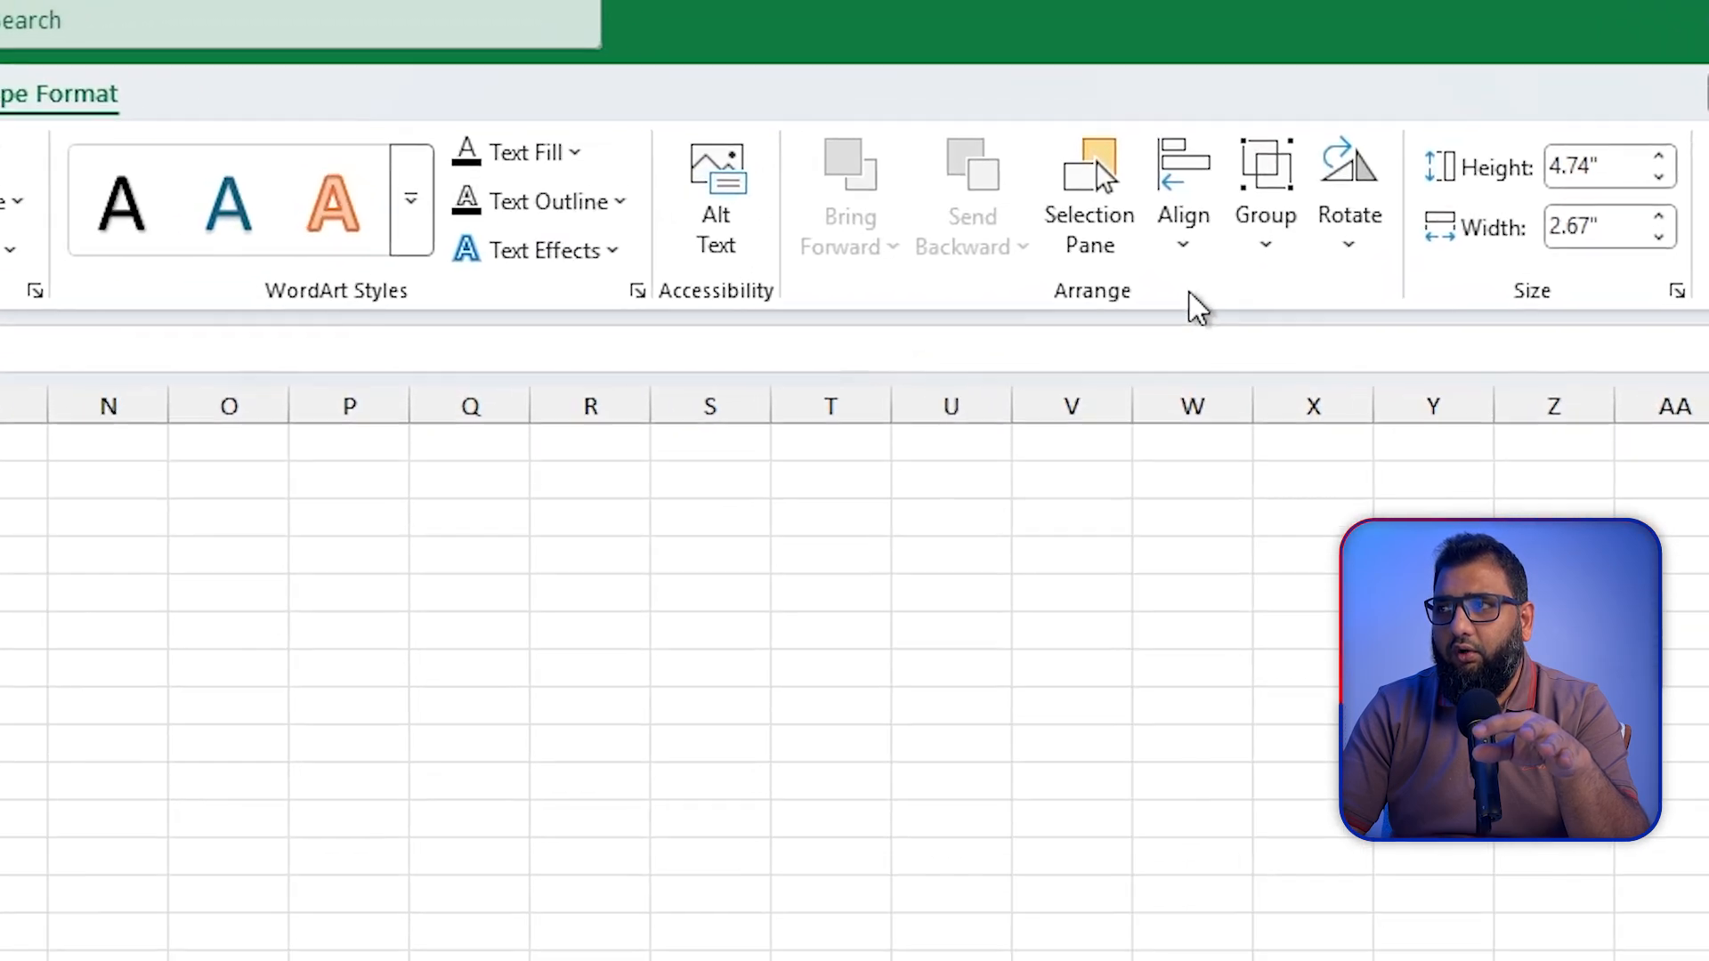
pyautogui.click(1427, 79)
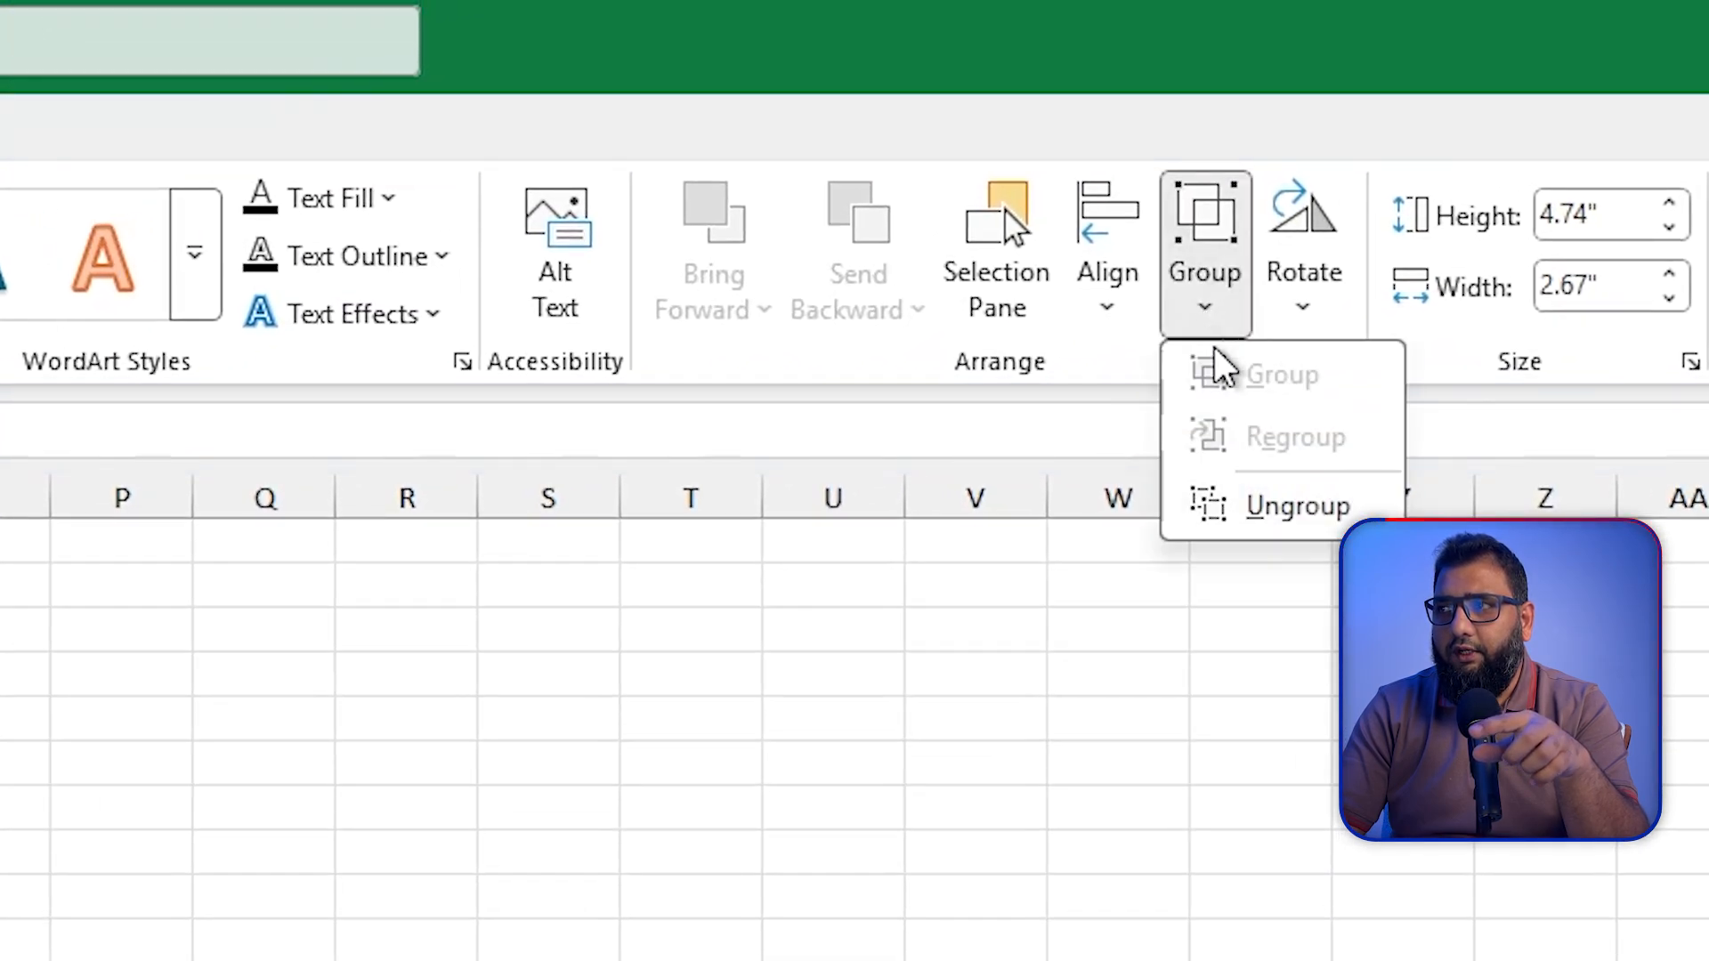
pyautogui.click(1297, 507)
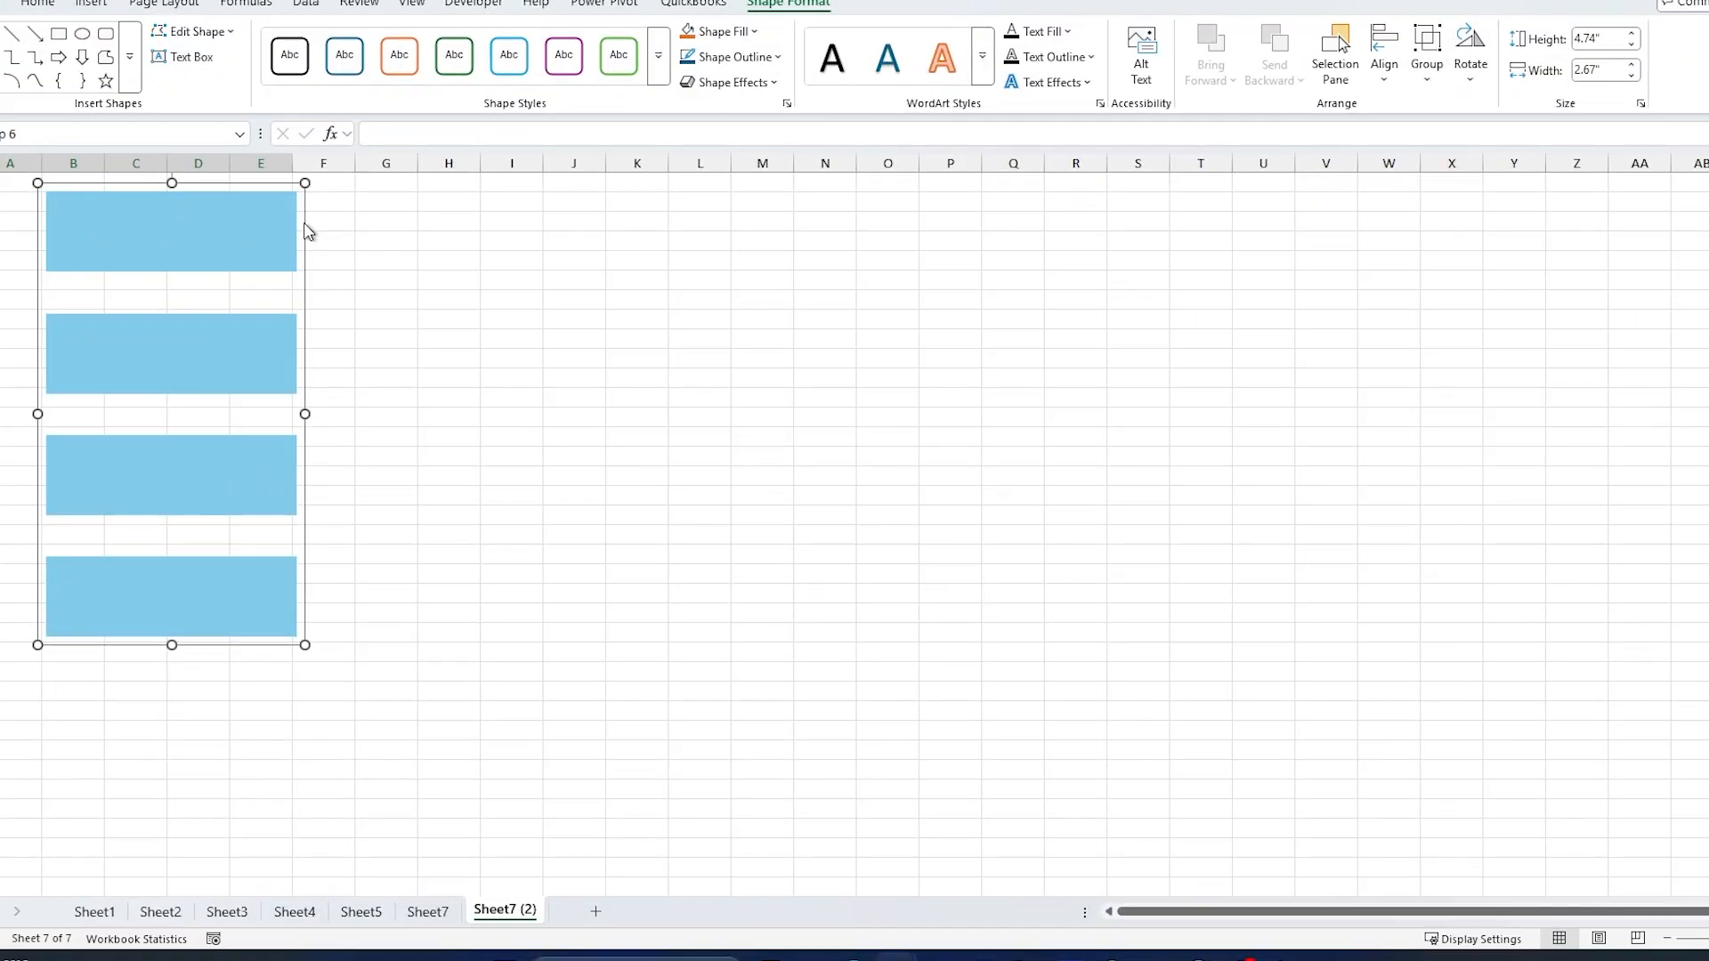
# Step: Preview the Orange, Accent 2 fill on the whole rectangle group and set its fill to the light blue theme color
pyautogui.click(760, 38)
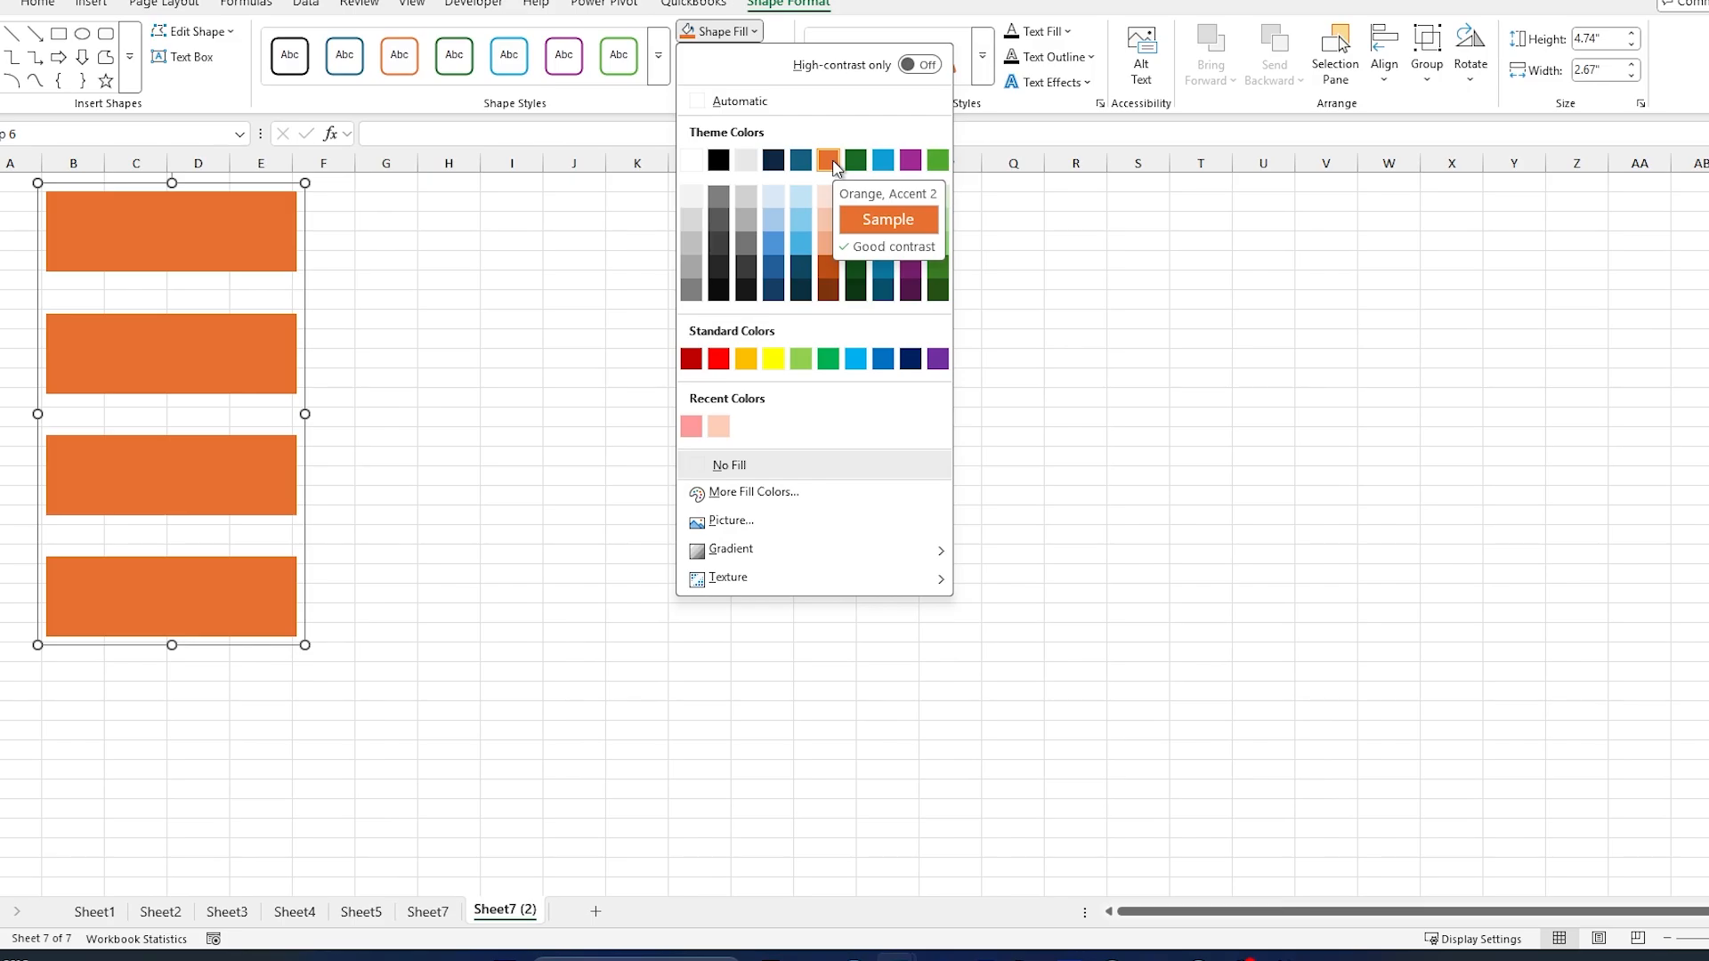
pyautogui.click(802, 219)
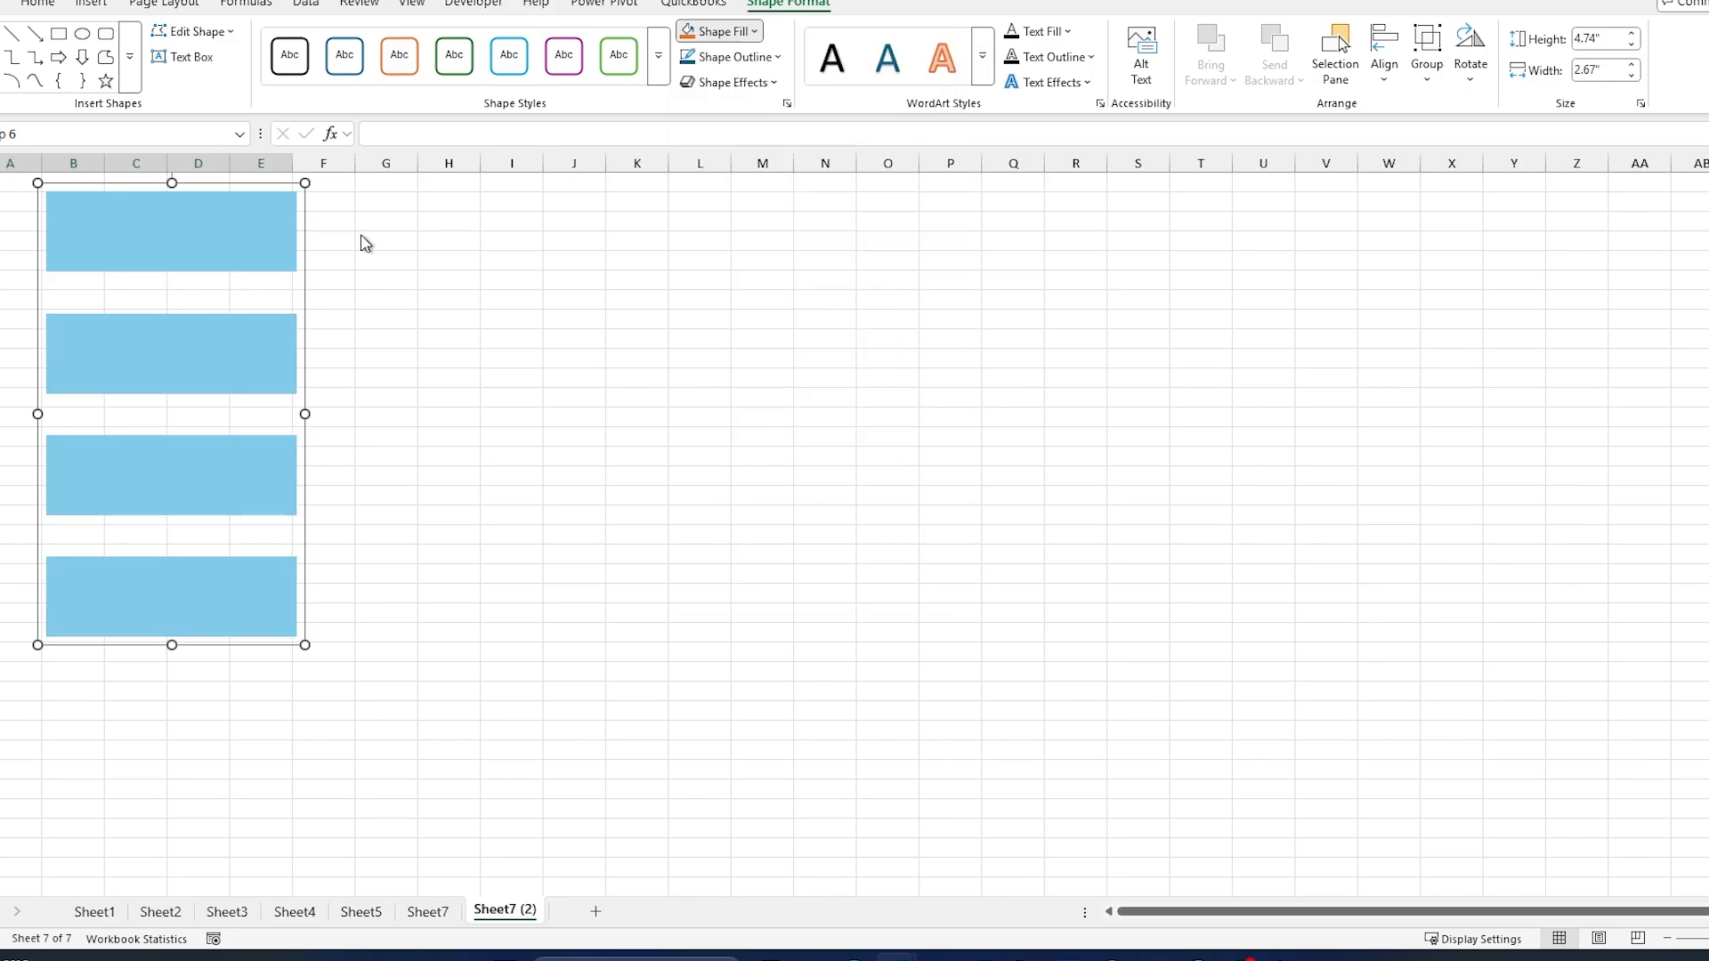
# Step: Select the rectangle group, select only the top rectangle inside it, and open that rectangle's fill colors
pyautogui.click(267, 240)
pyautogui.click(313, 236)
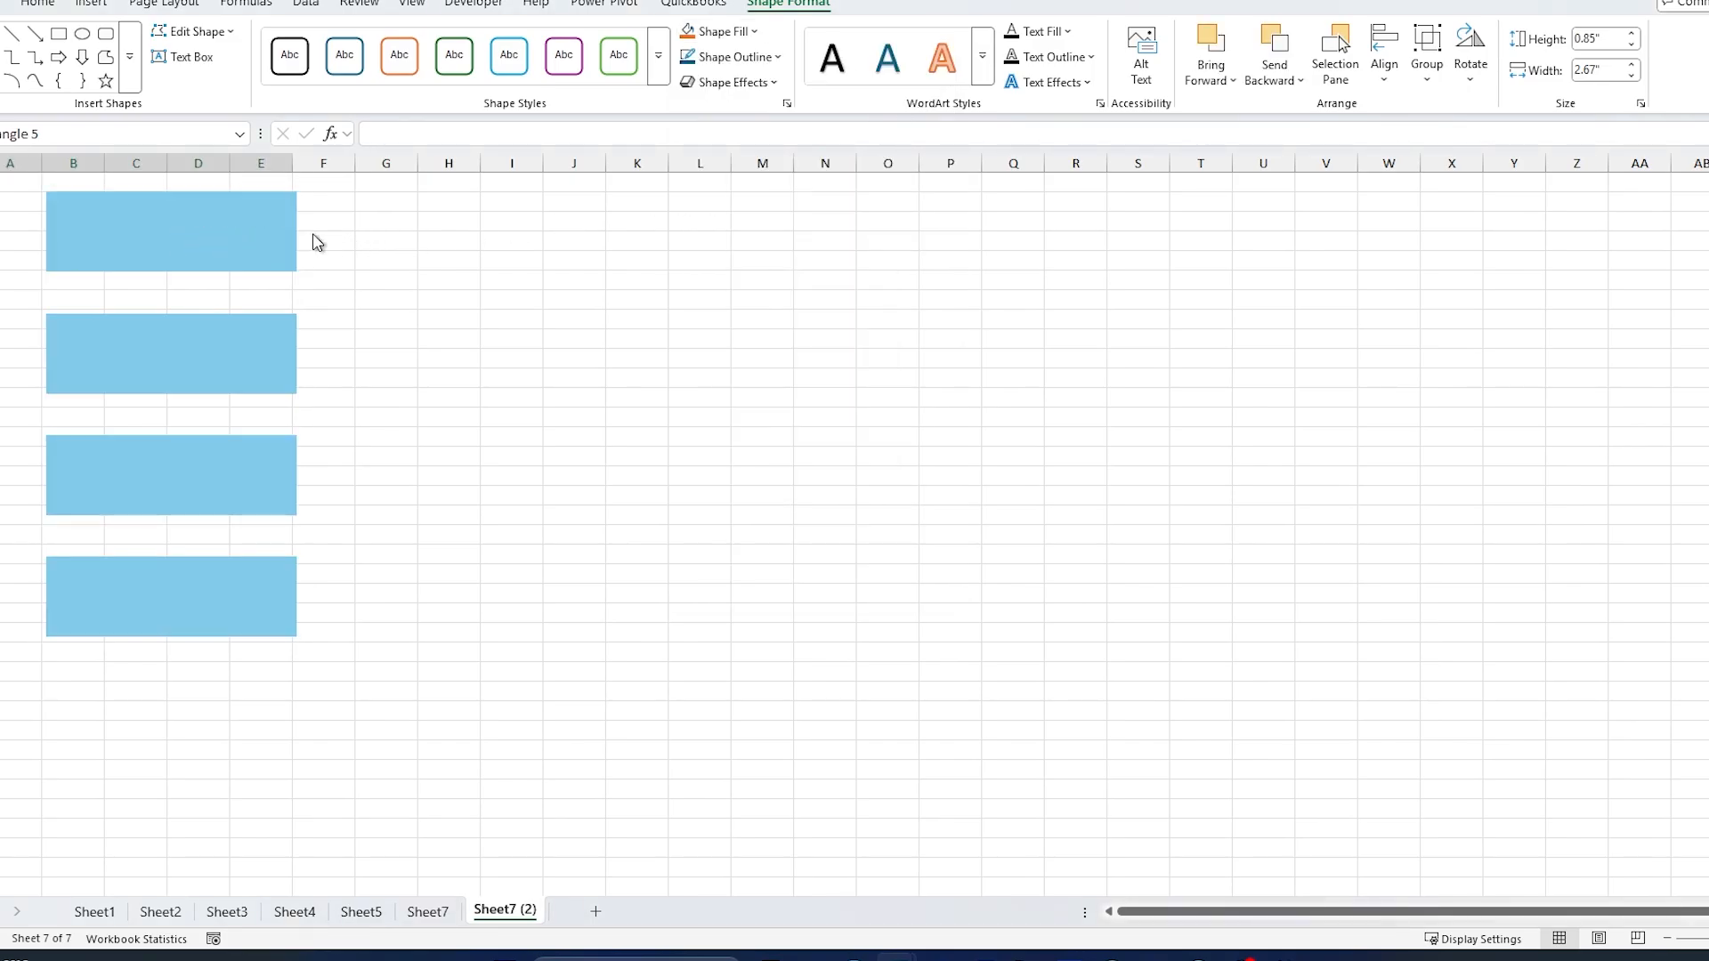
pyautogui.click(301, 237)
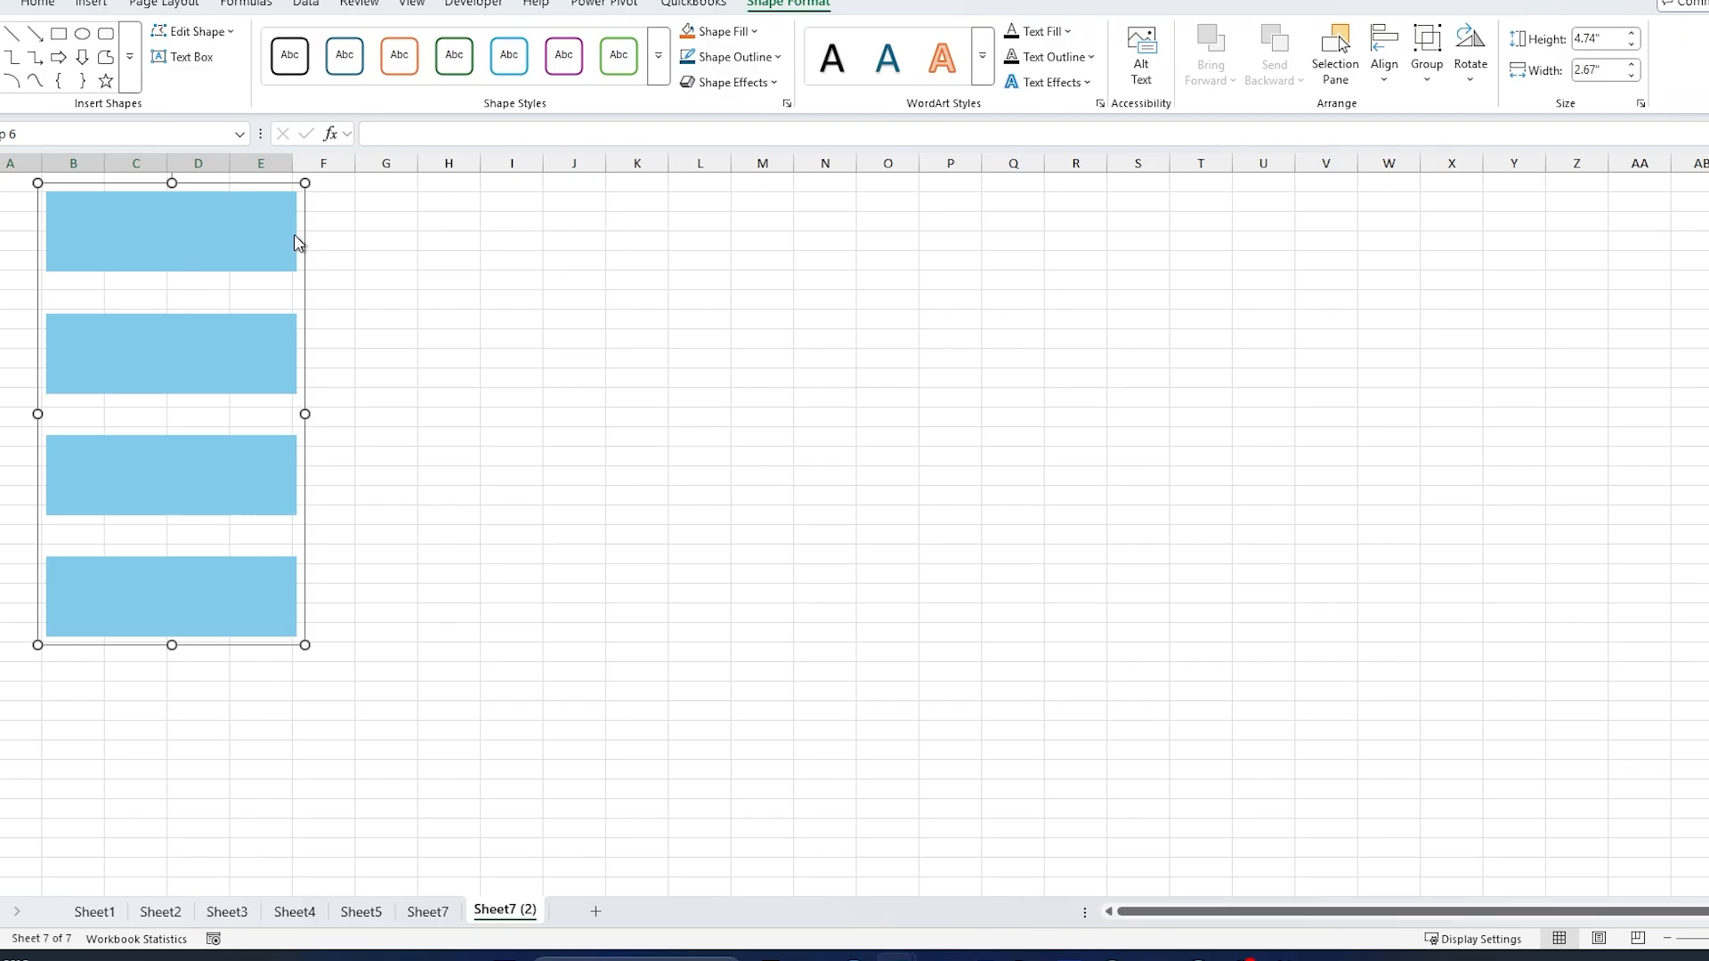
pyautogui.click(336, 244)
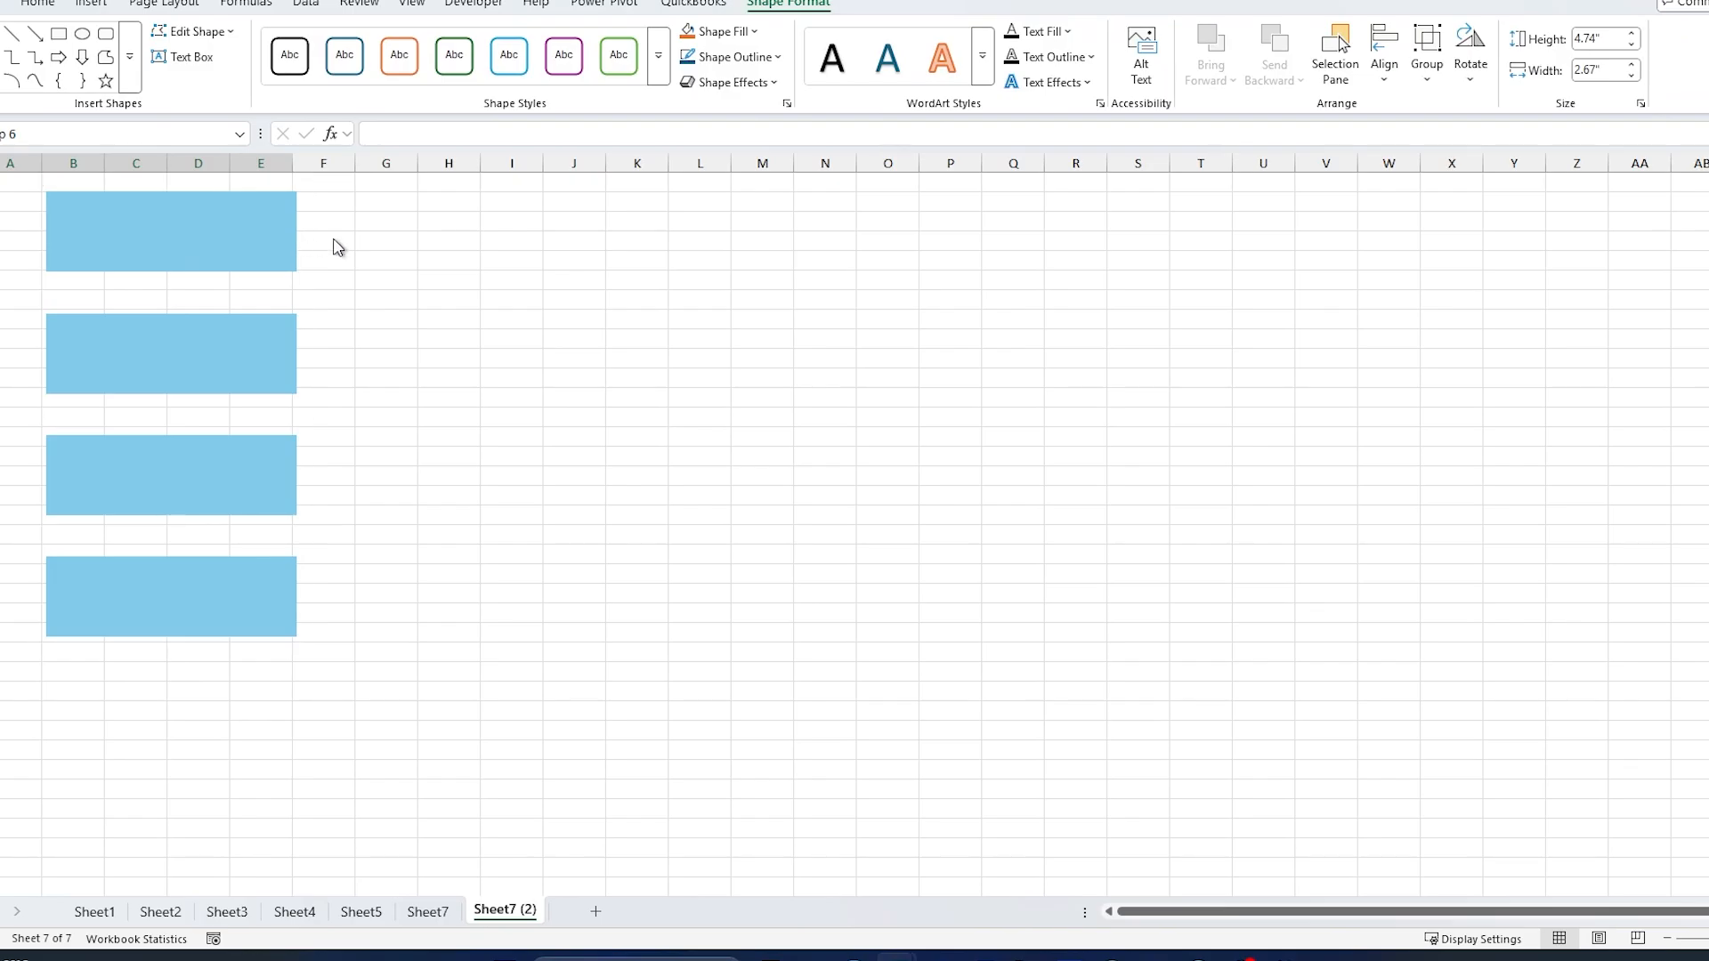
pyautogui.click(233, 240)
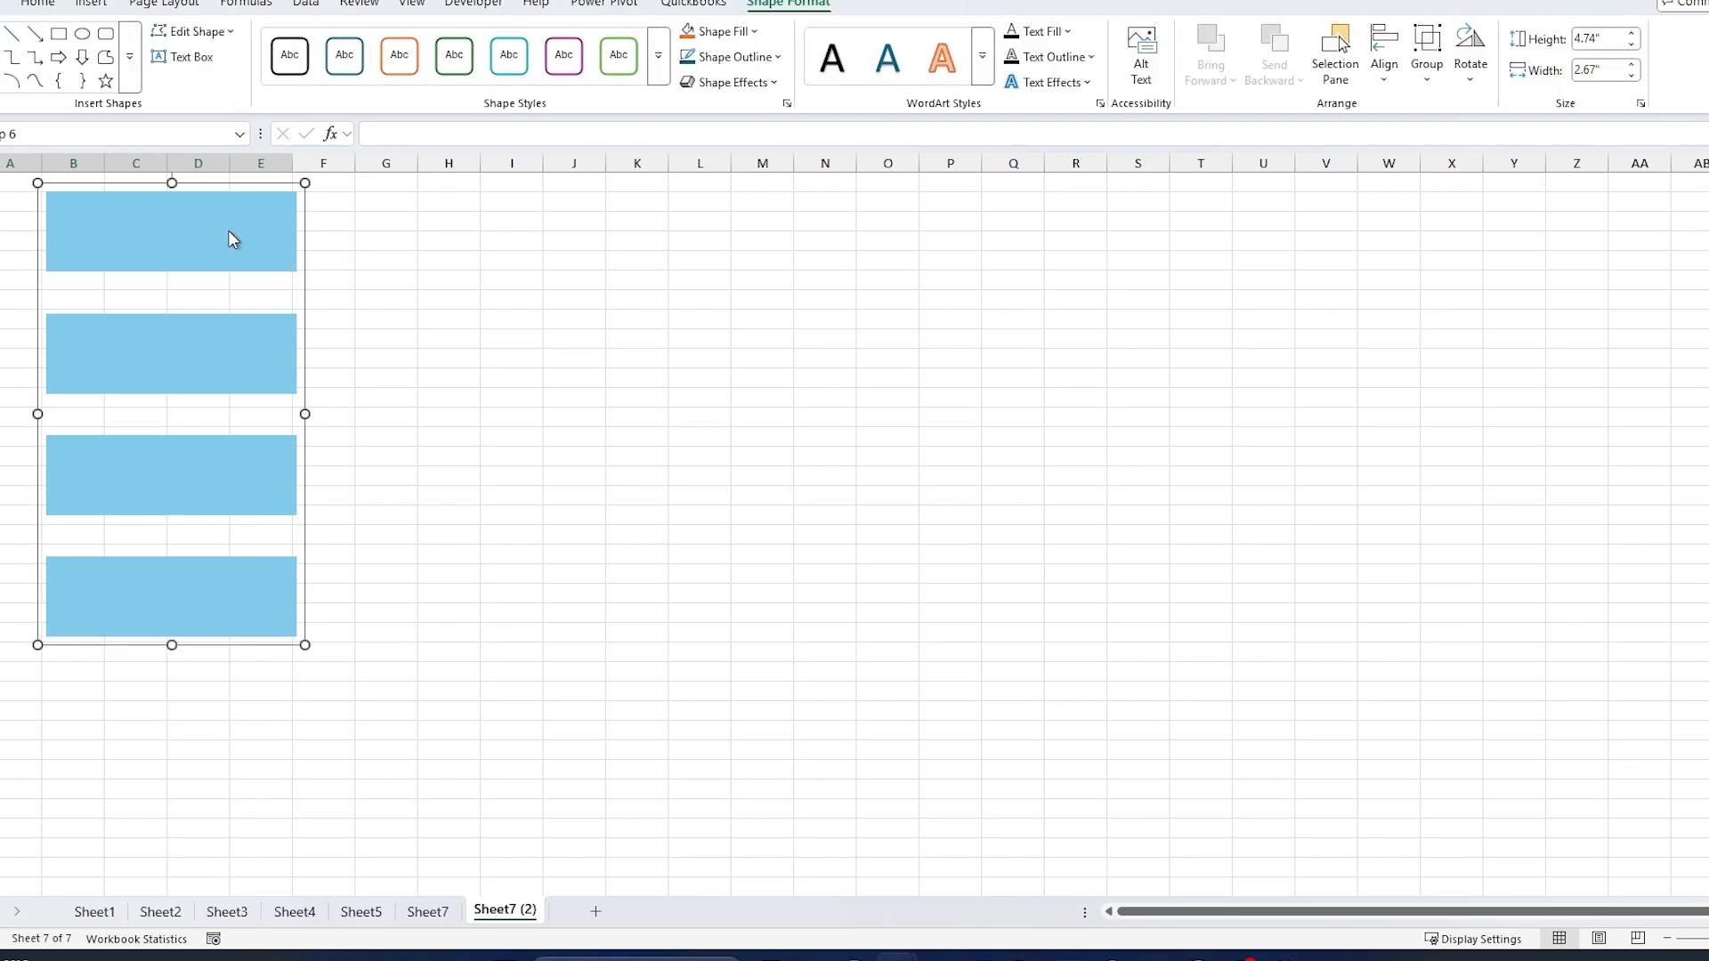
pyautogui.click(208, 233)
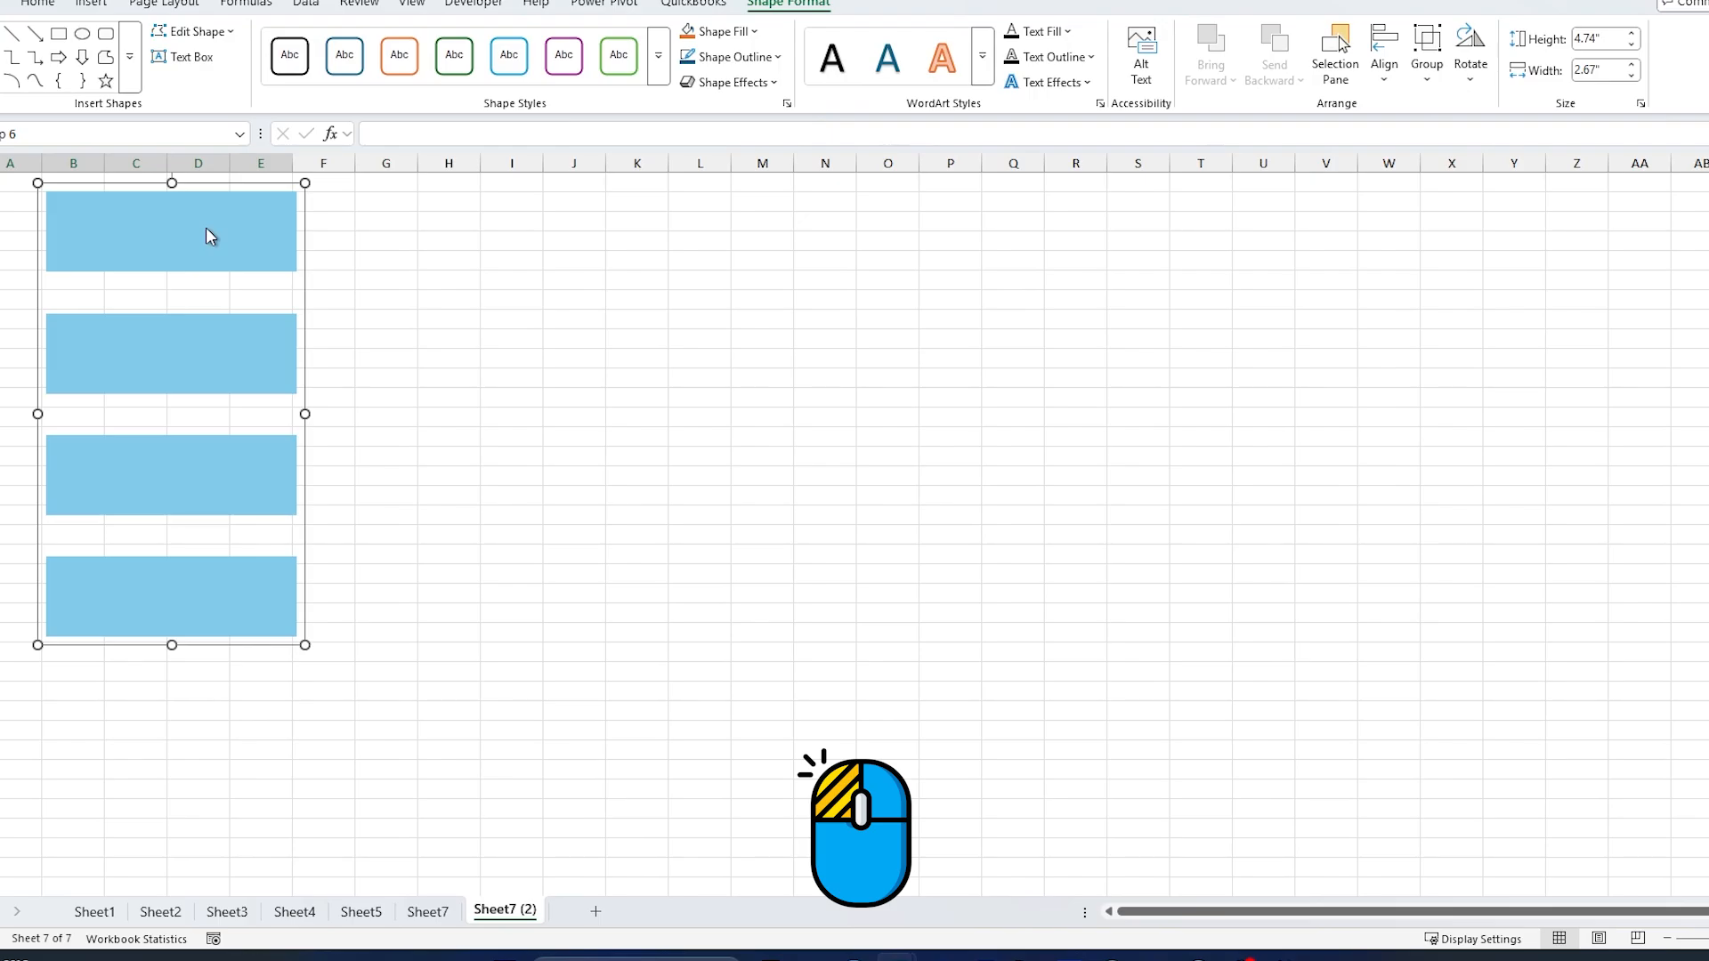
pyautogui.click(207, 229)
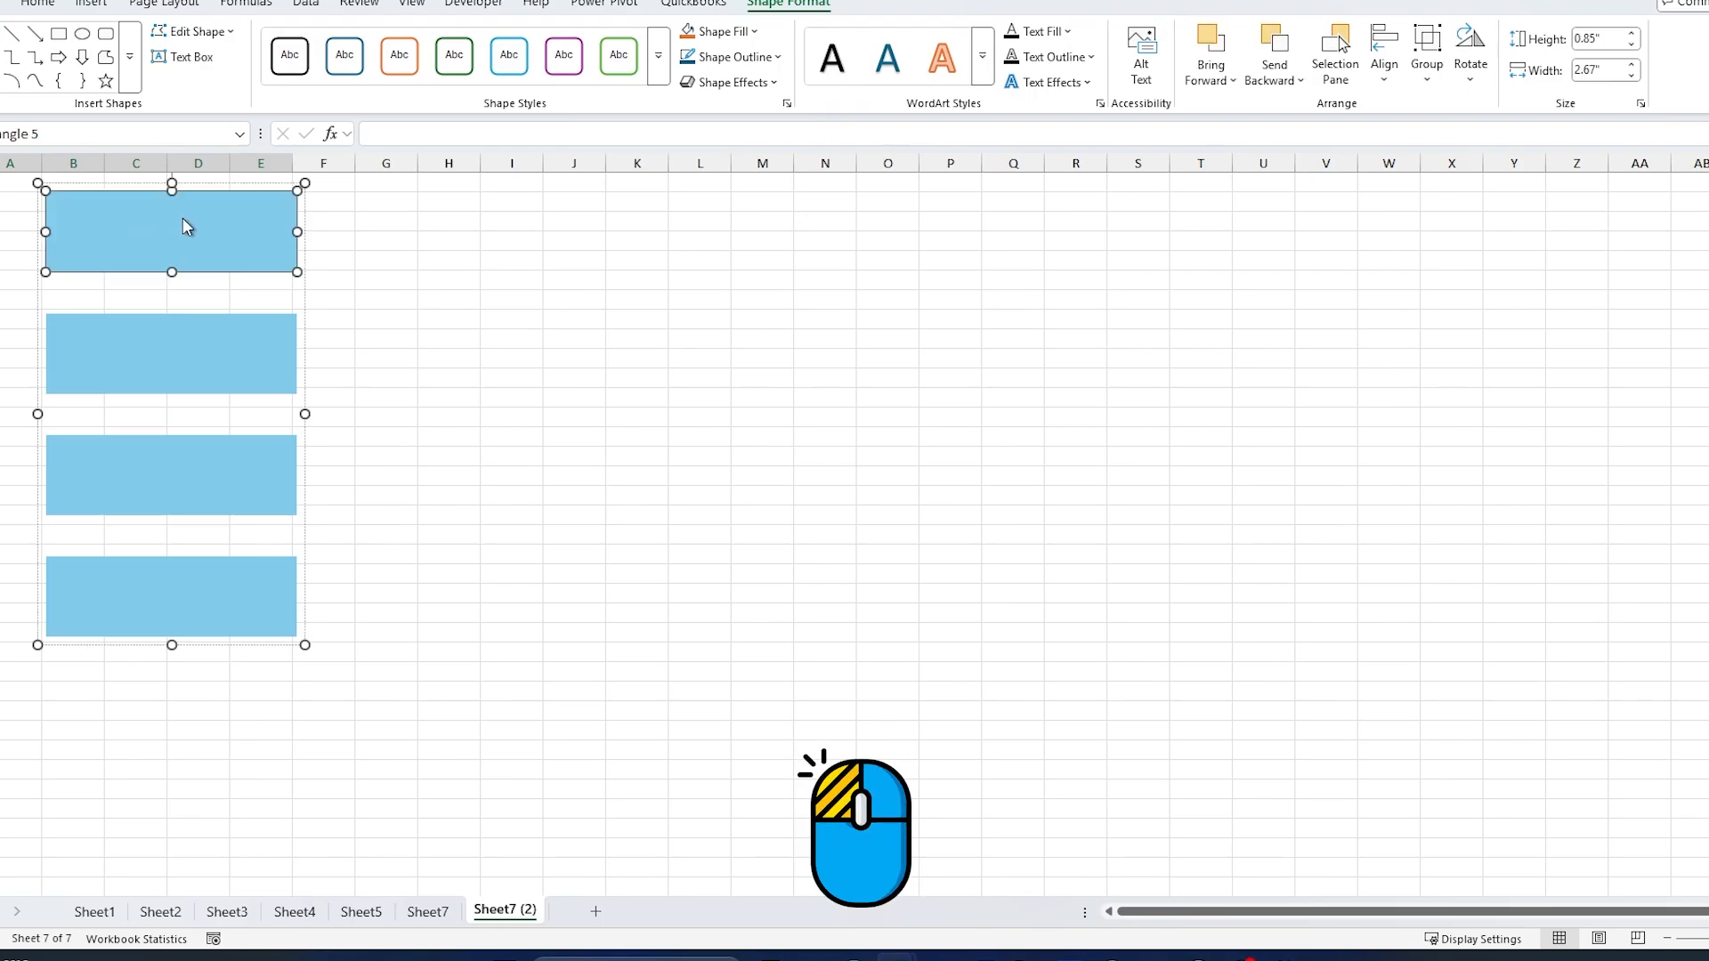
pyautogui.click(751, 33)
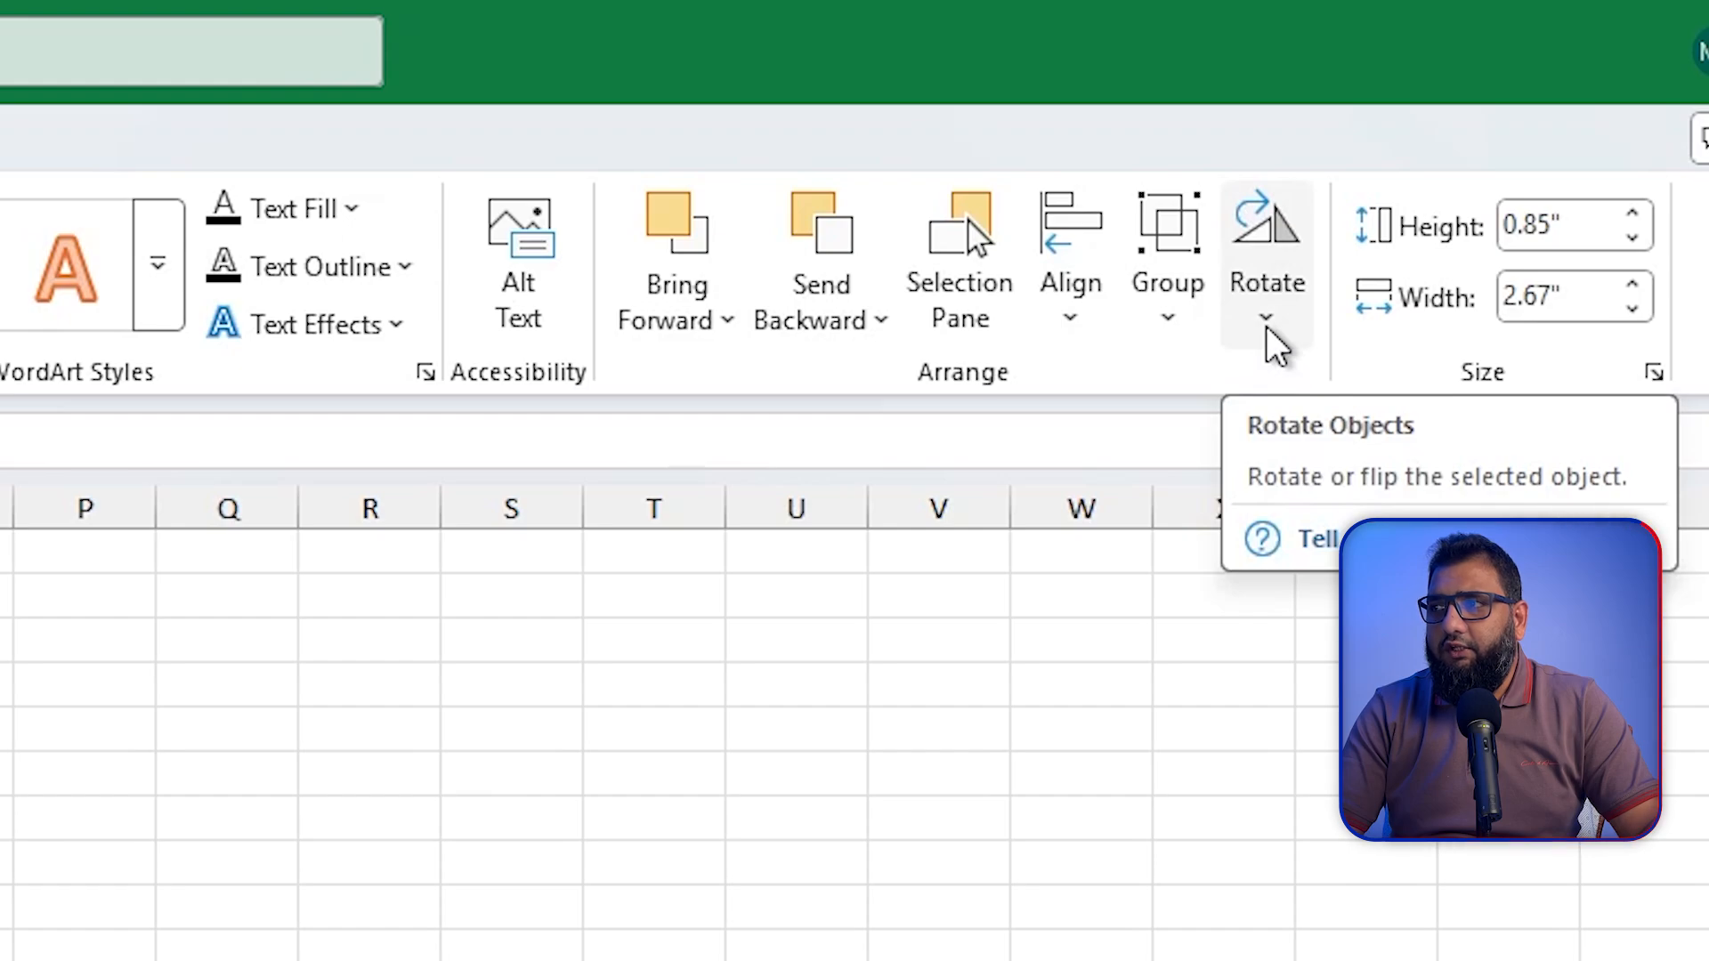
# Step: Ungroup the rectangles and move the top one to the empty area around columns I to M
pyautogui.click(1268, 328)
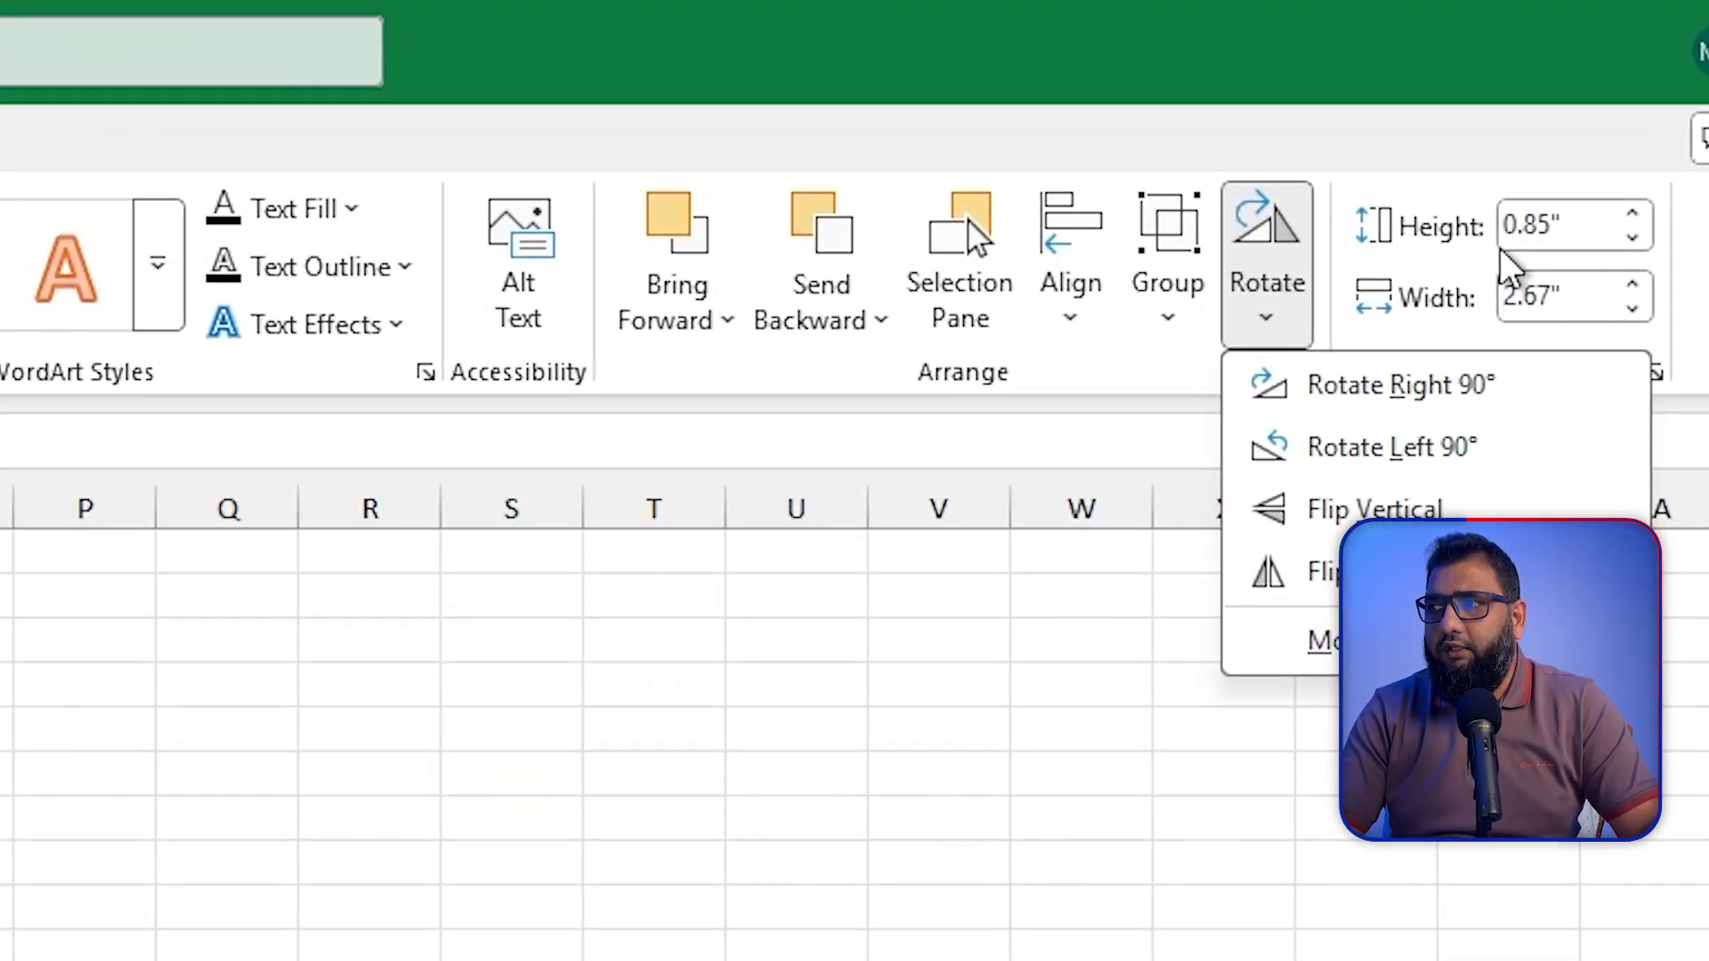
pyautogui.click(1068, 732)
pyautogui.click(603, 658)
pyautogui.moveTo(596, 661); pyautogui.dragTo(1611, 705)
pyautogui.moveTo(694, 705); pyautogui.dragTo(758, 708)
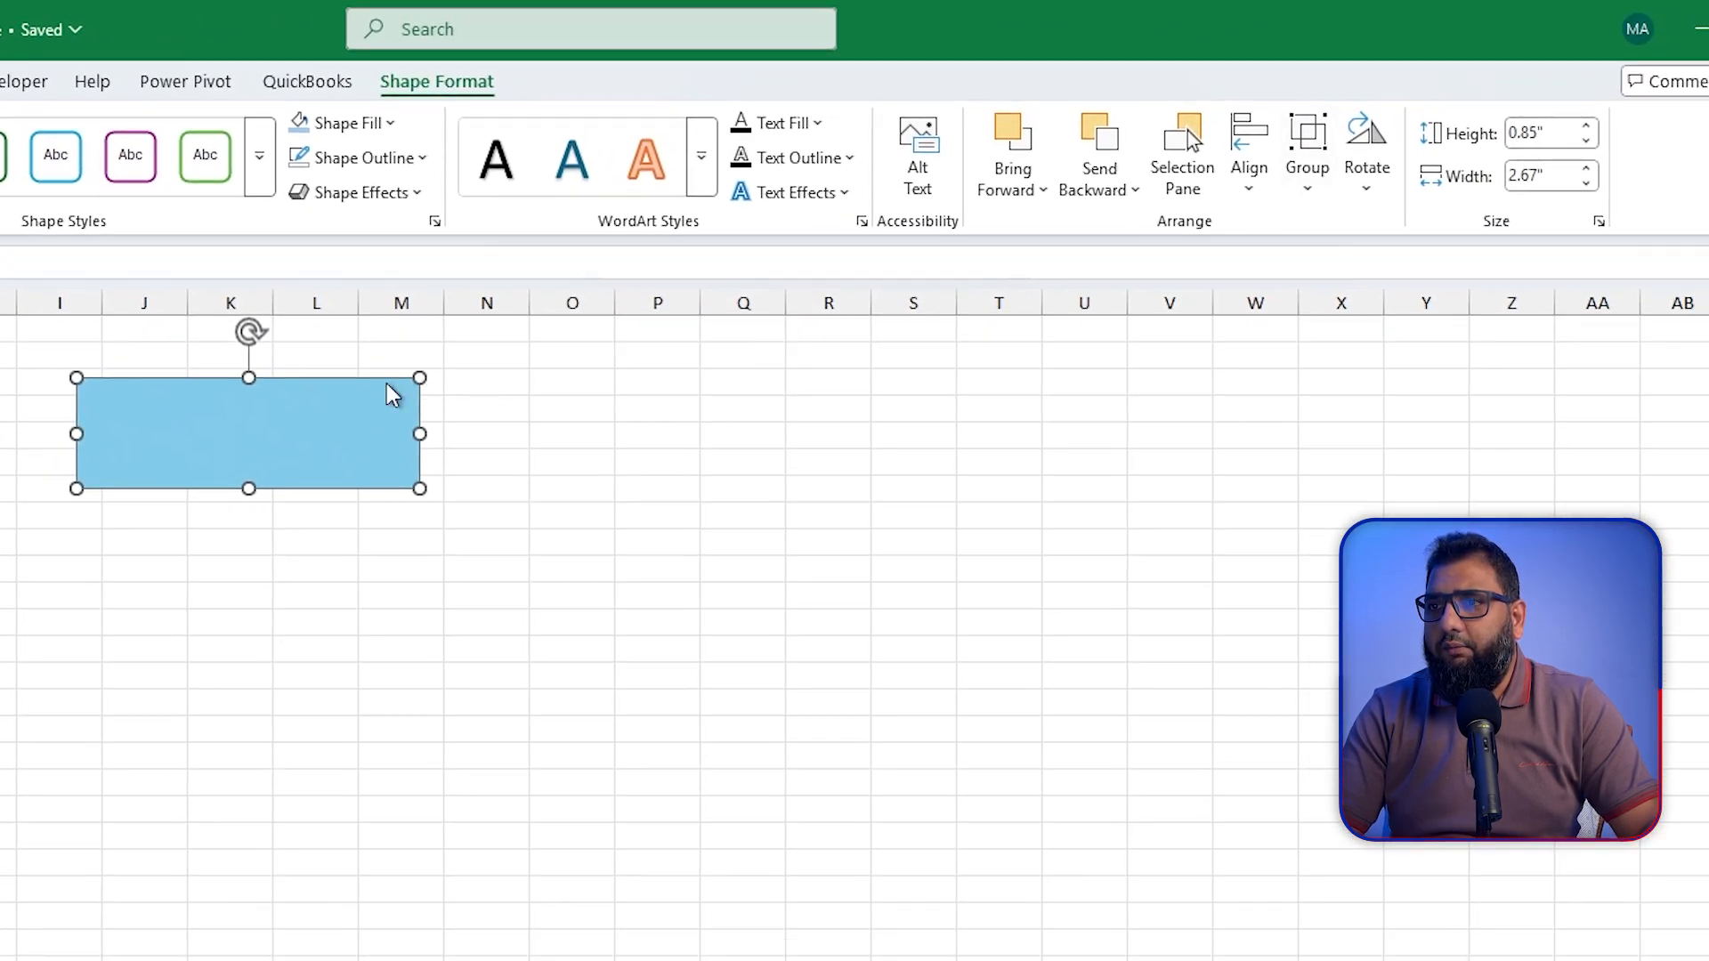
# Step: Set the moved rectangle's height to 2" and its width to 2"
pyautogui.click(1551, 129)
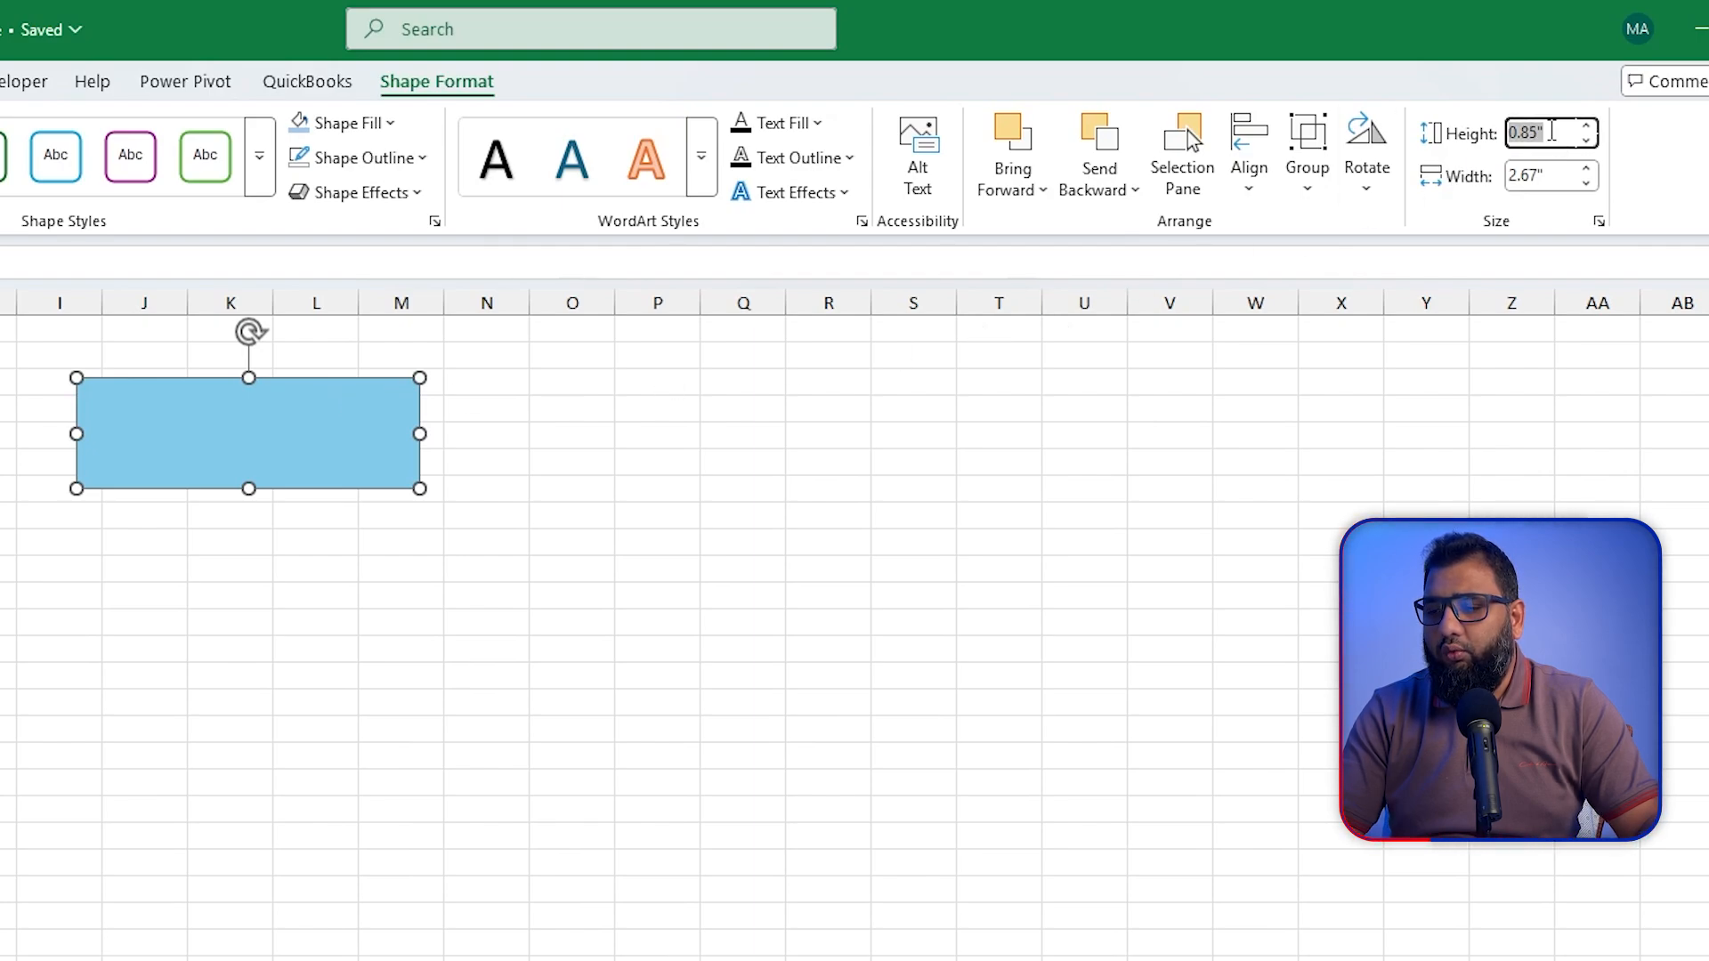
pyautogui.write('2')
pyautogui.press('Tab')
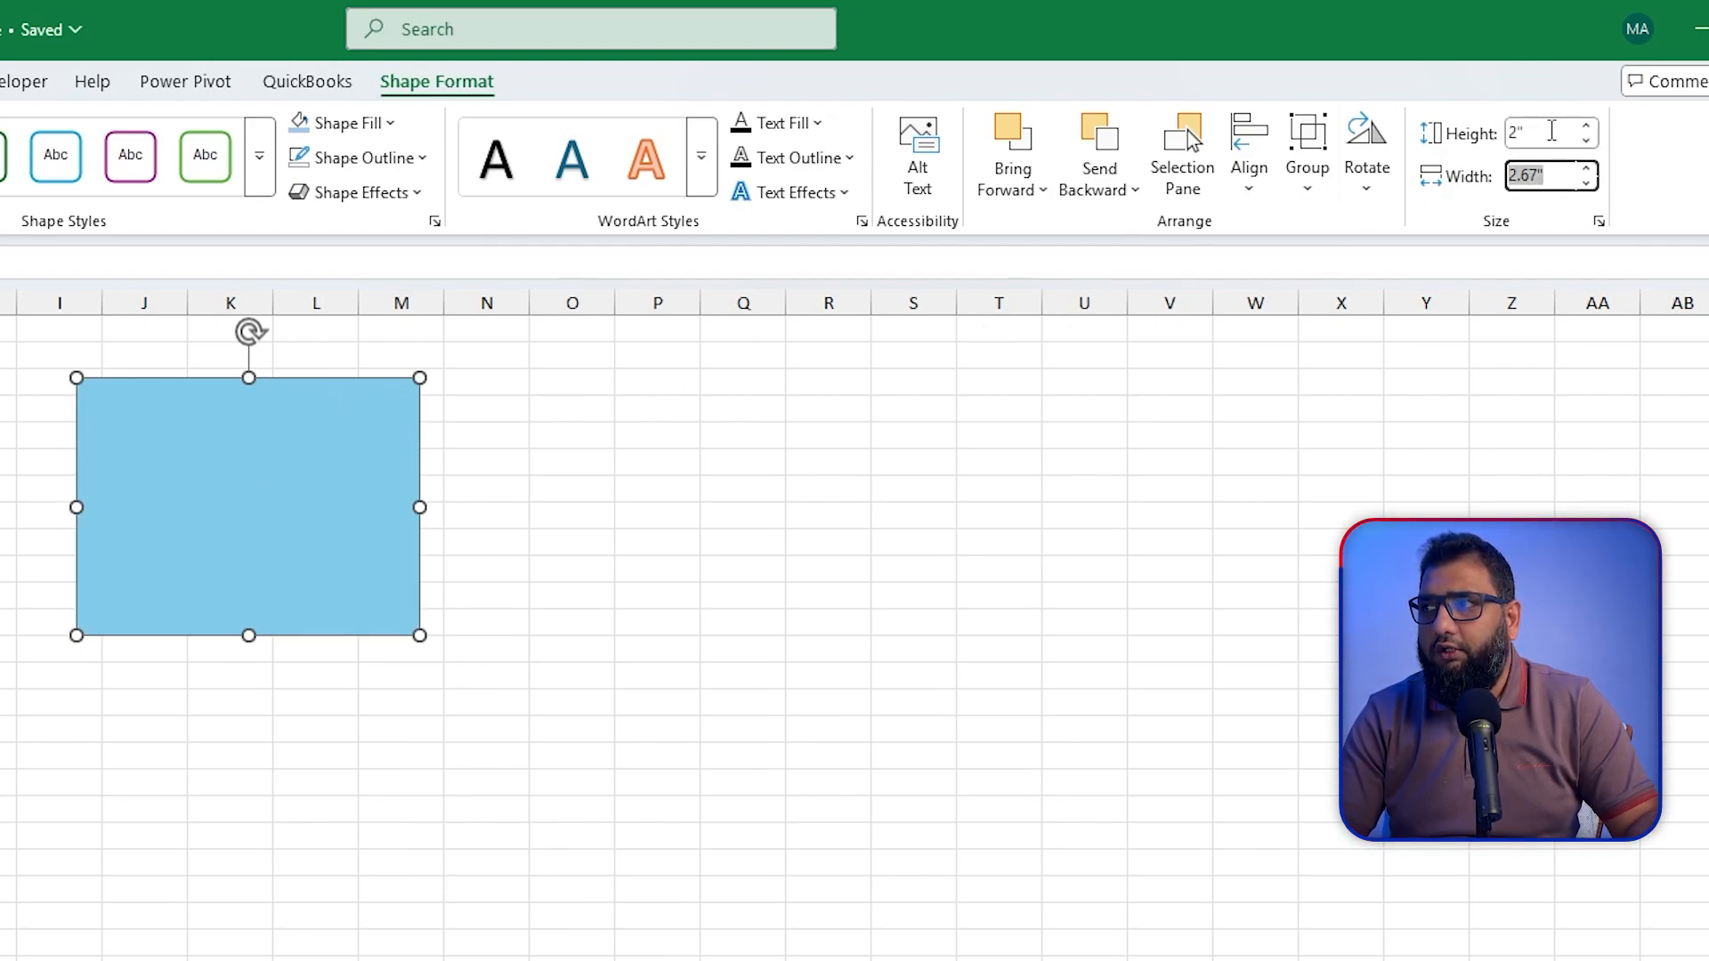
pyautogui.write('2')
pyautogui.press('Return')
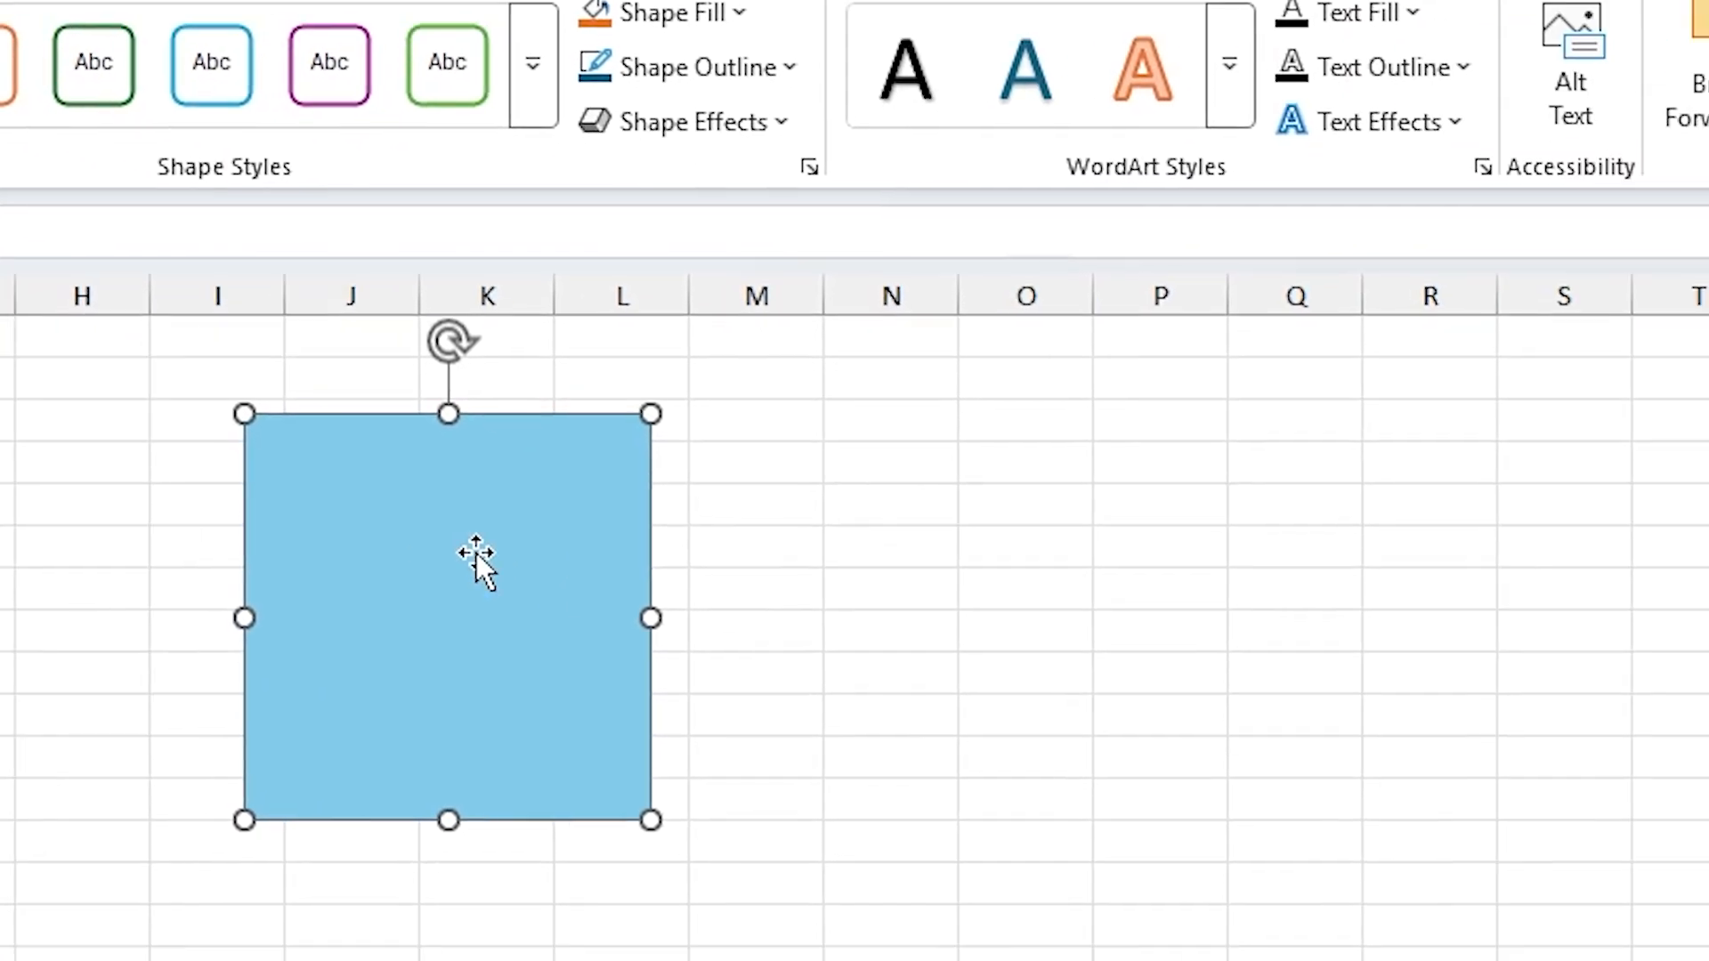
# Step: Show the Format Shape settings for the blue square and expand its Fill and Line options
pyautogui.hotkey('ctrl', '1')
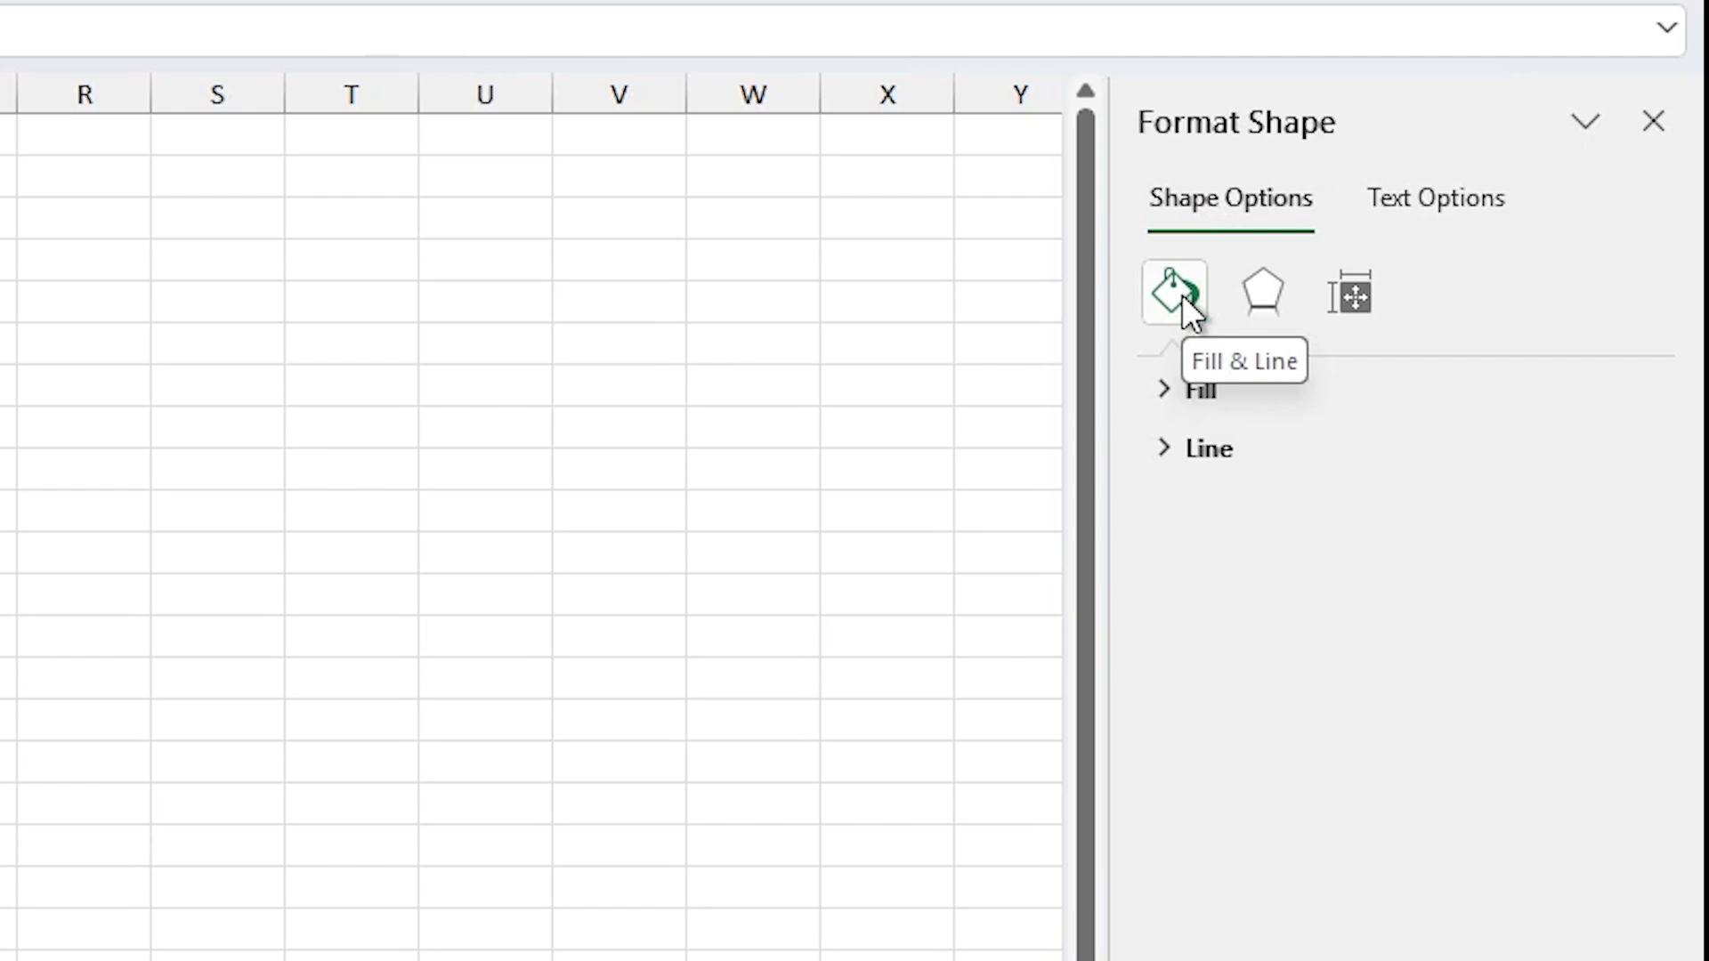
pyautogui.click(1166, 394)
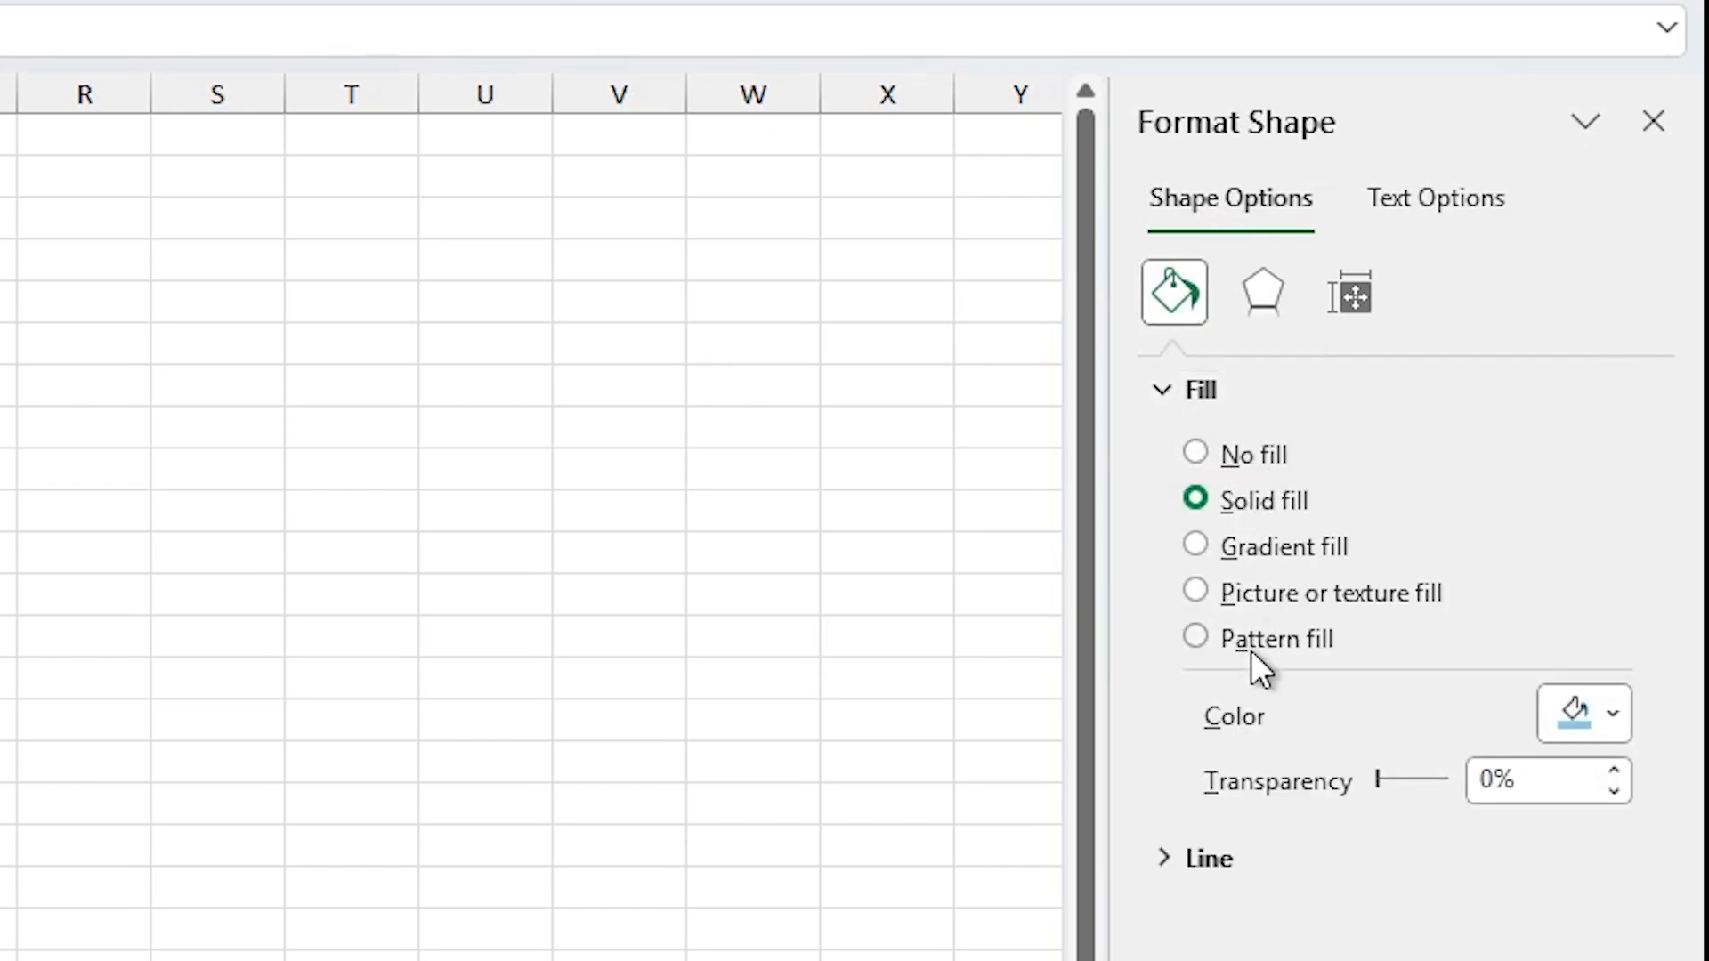
pyautogui.click(1154, 762)
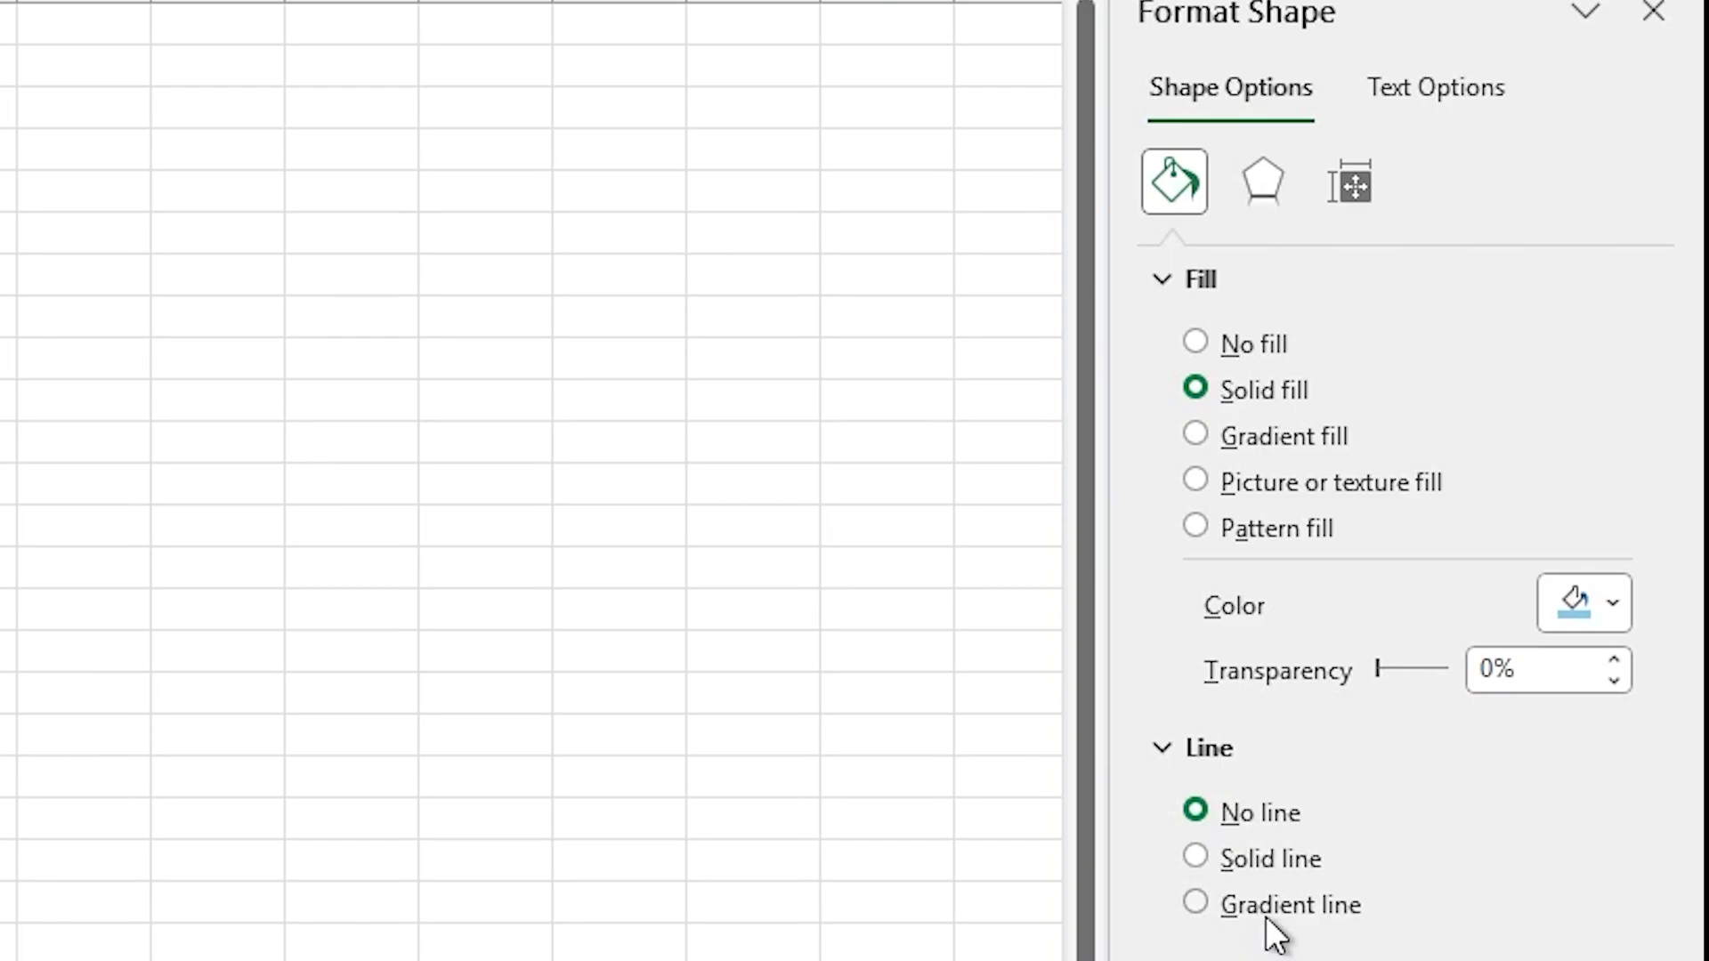
# Step: Try a solid line on the blue square, review its line settings, and return it to no line
pyautogui.click(1286, 862)
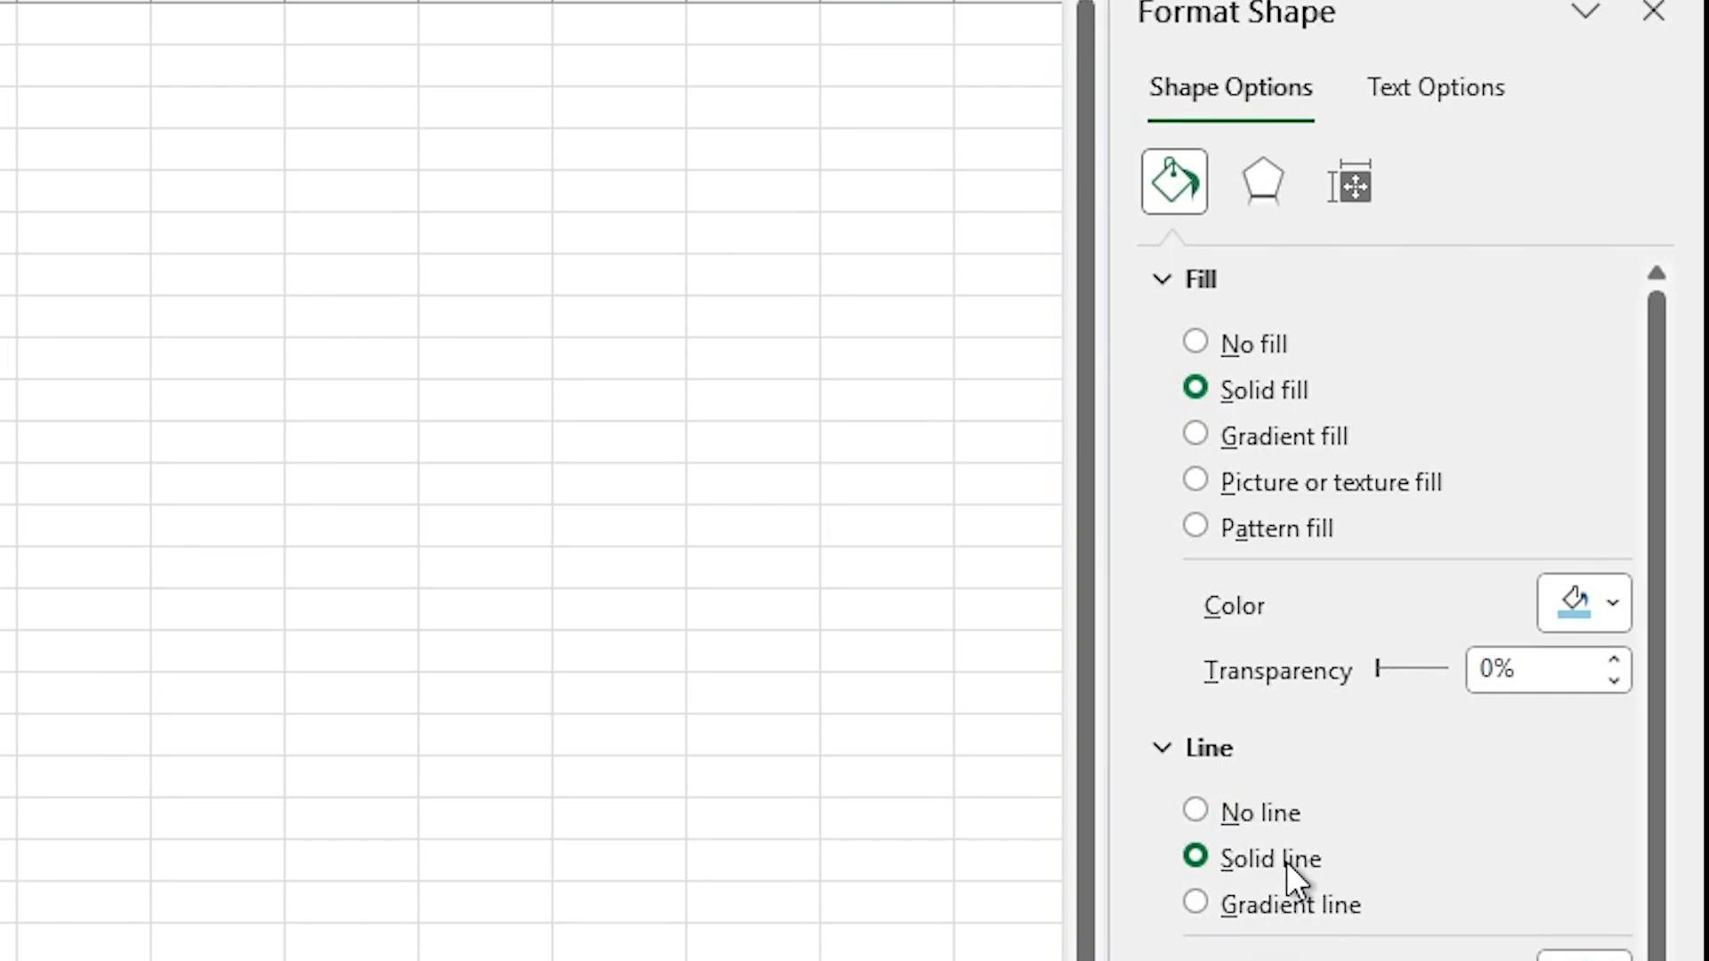
pyautogui.scroll(-3, 1328, 860)
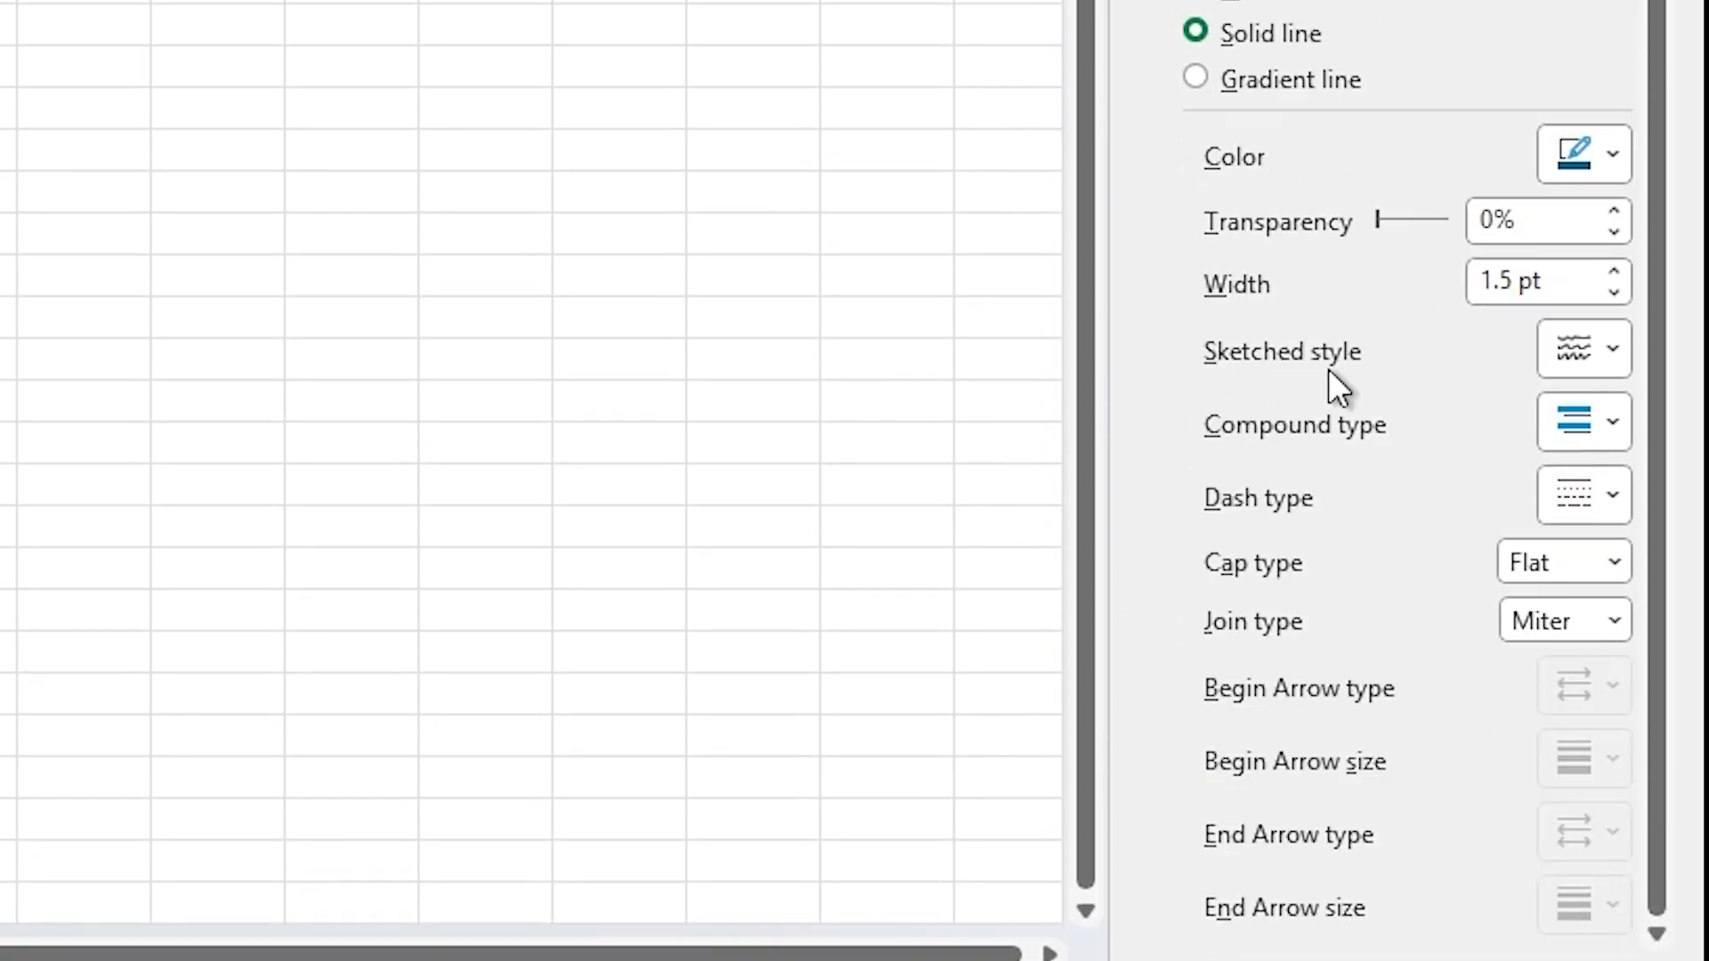
pyautogui.click(1197, 93)
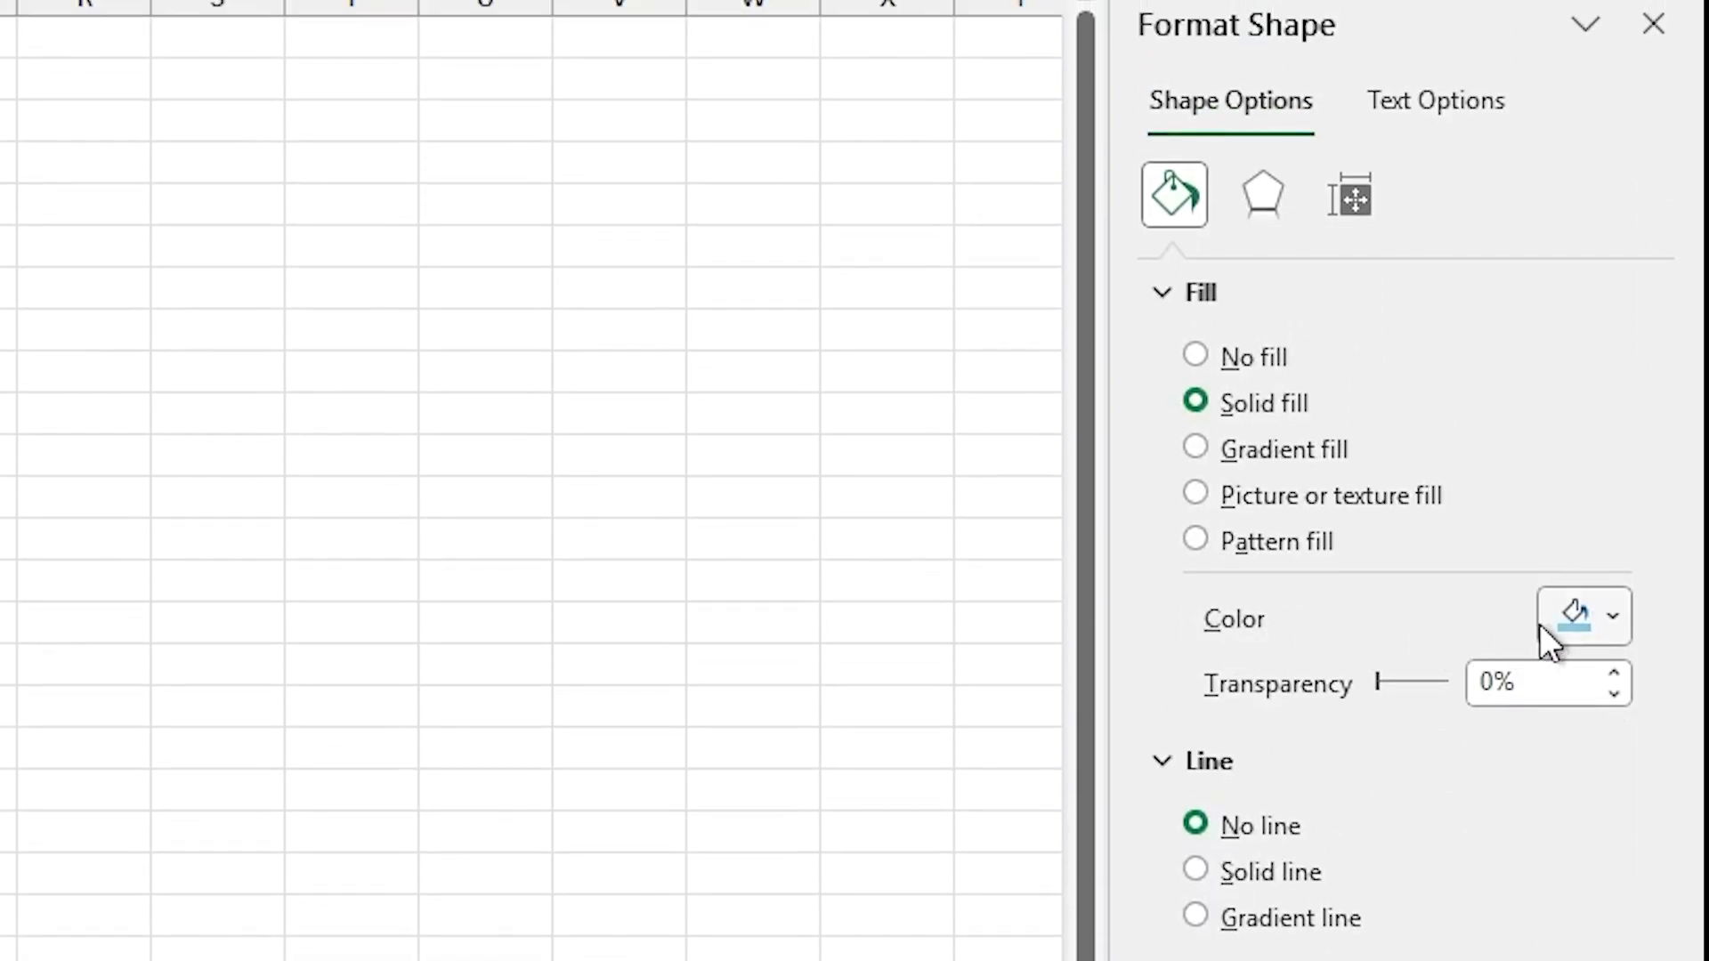
# Step: Examine the blue square's fill color palette and the Shadow effect settings with their presets
pyautogui.click(1611, 617)
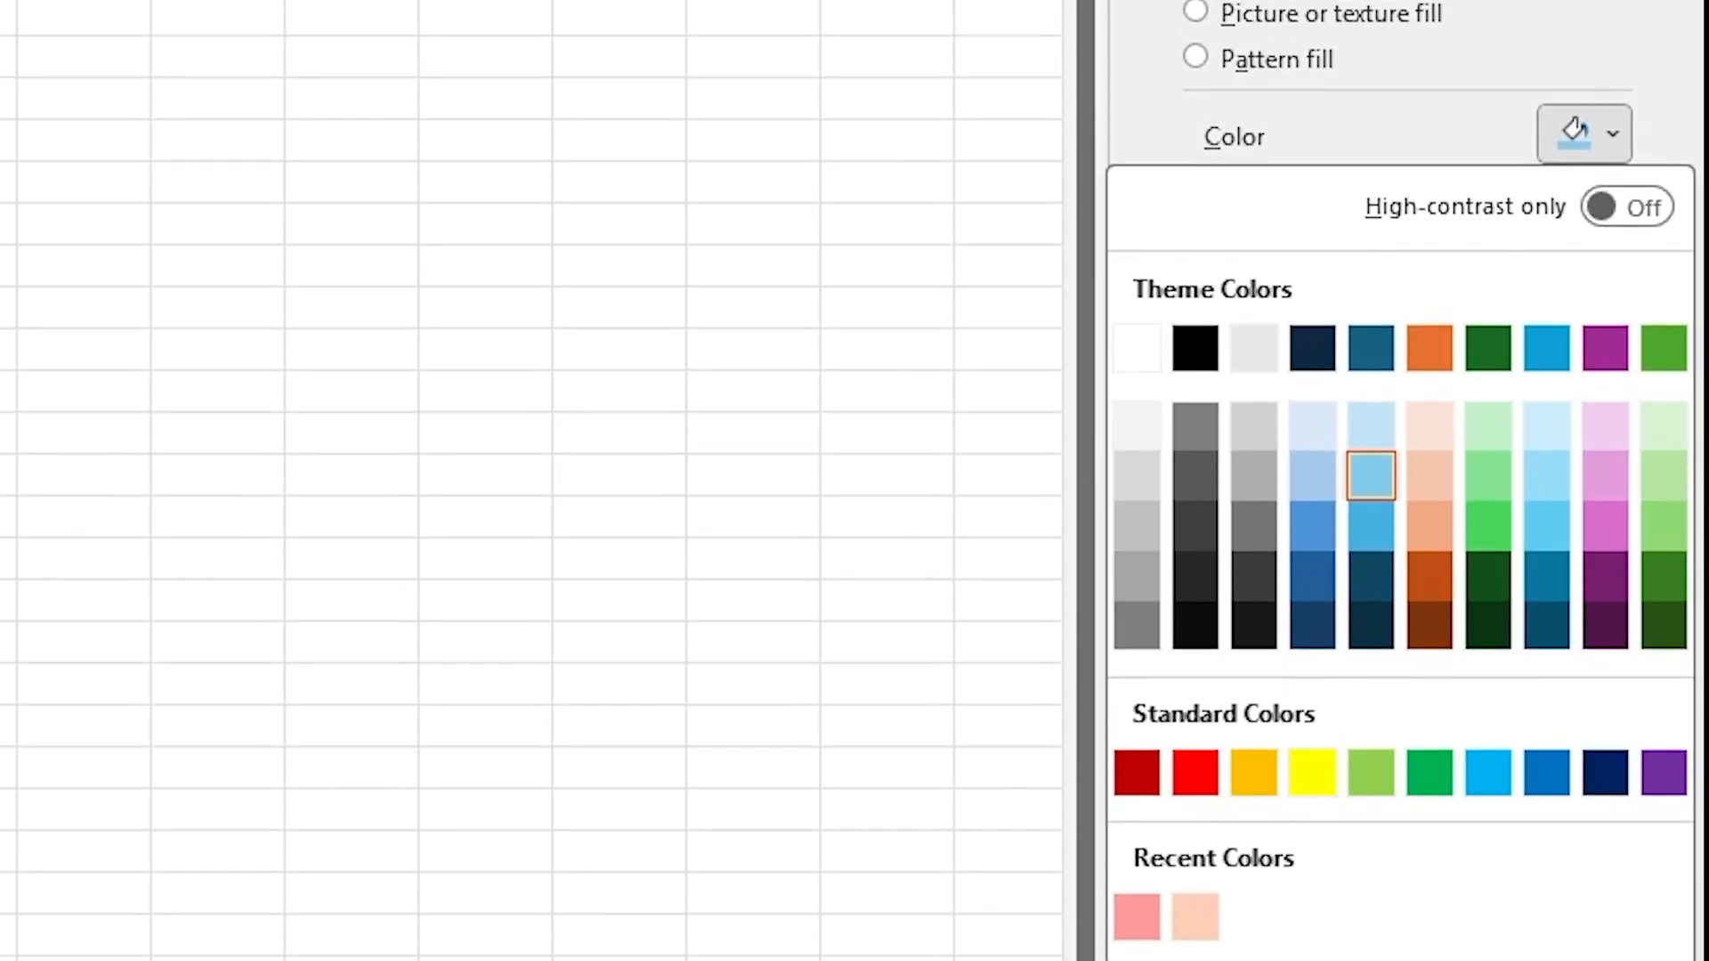
pyautogui.click(1248, 202)
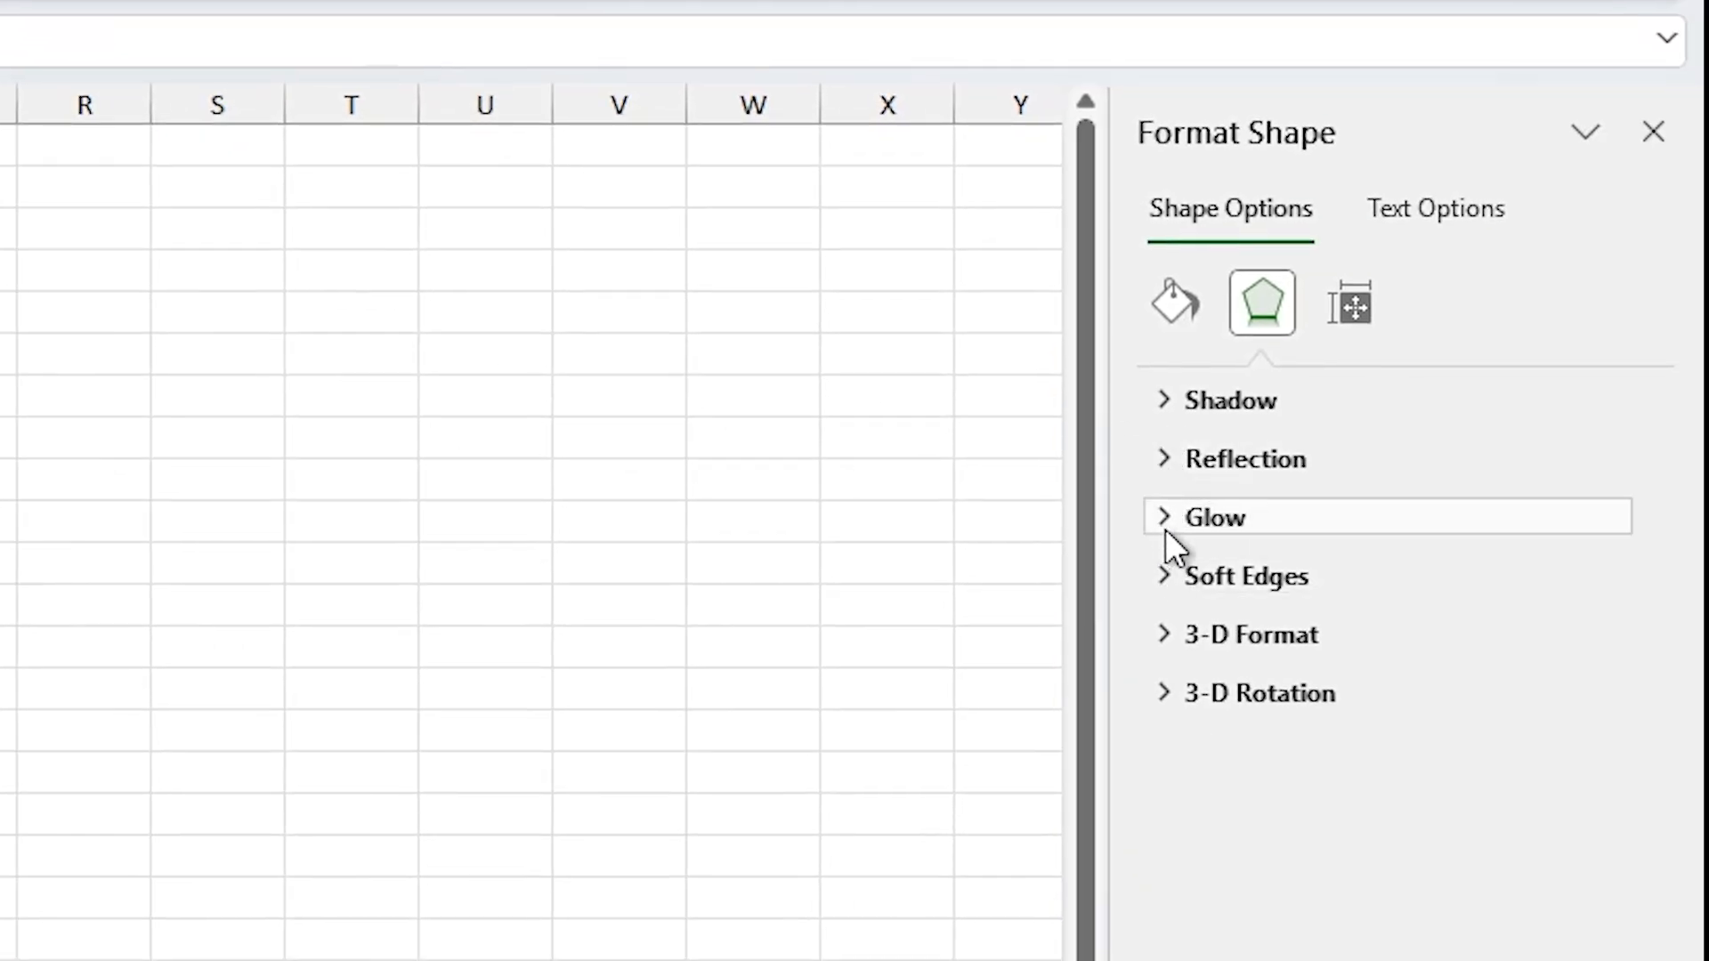
pyautogui.click(1159, 399)
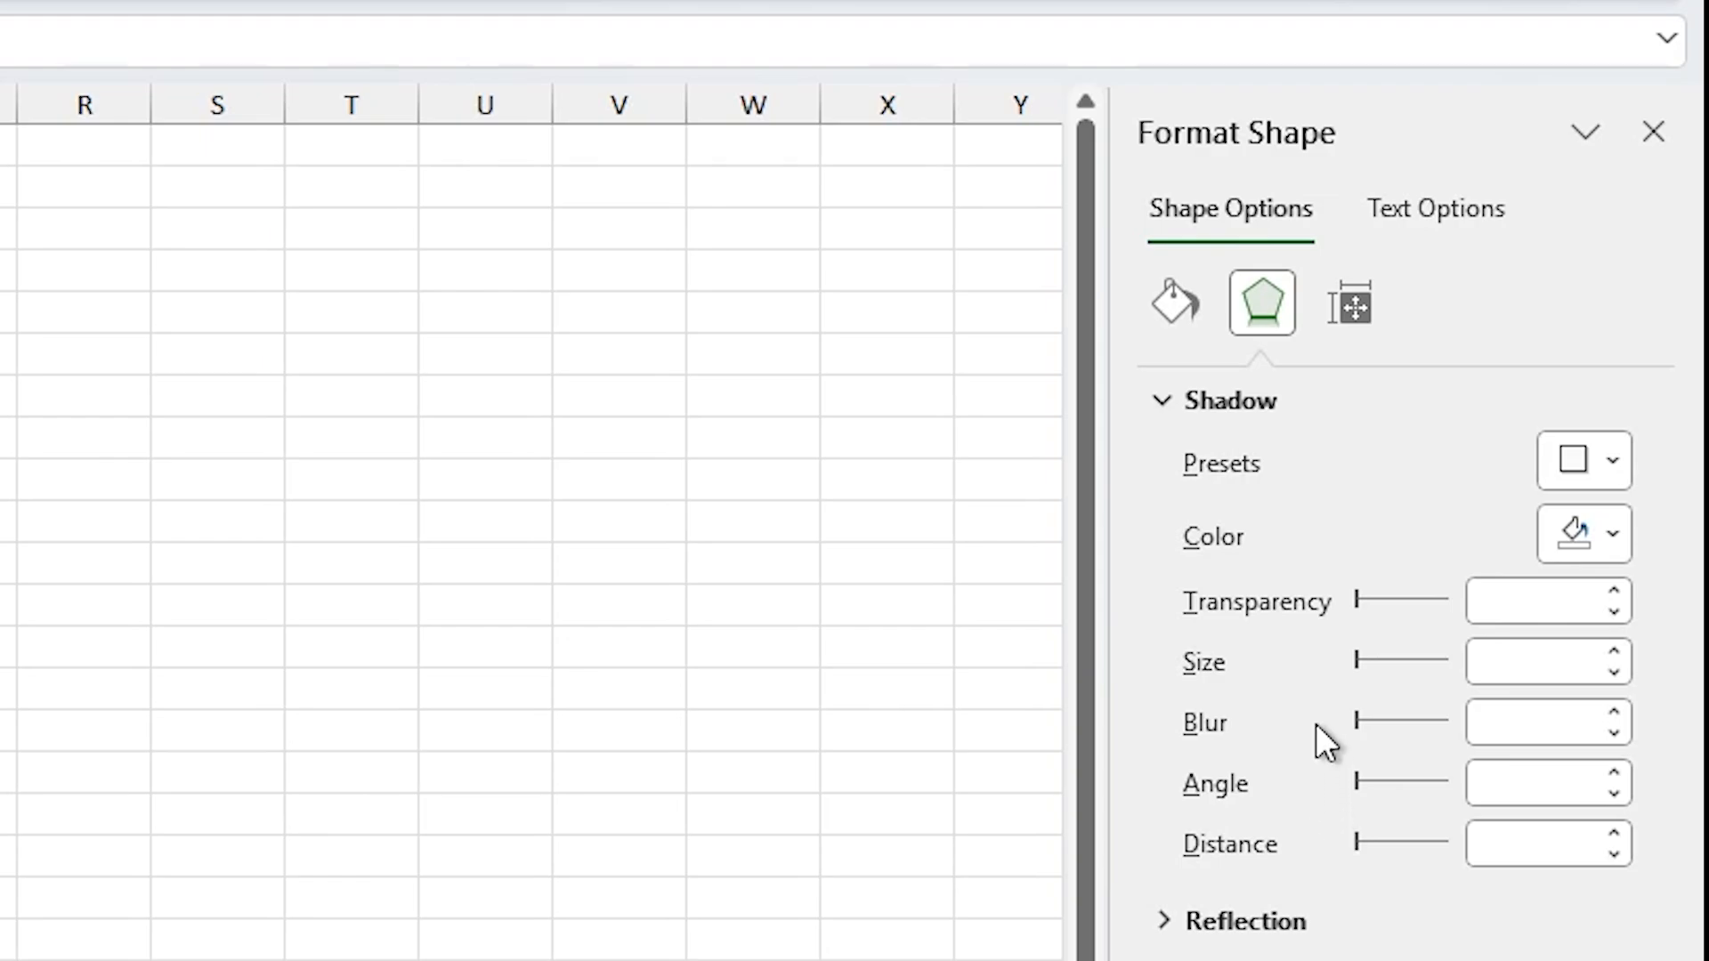
pyautogui.click(1611, 463)
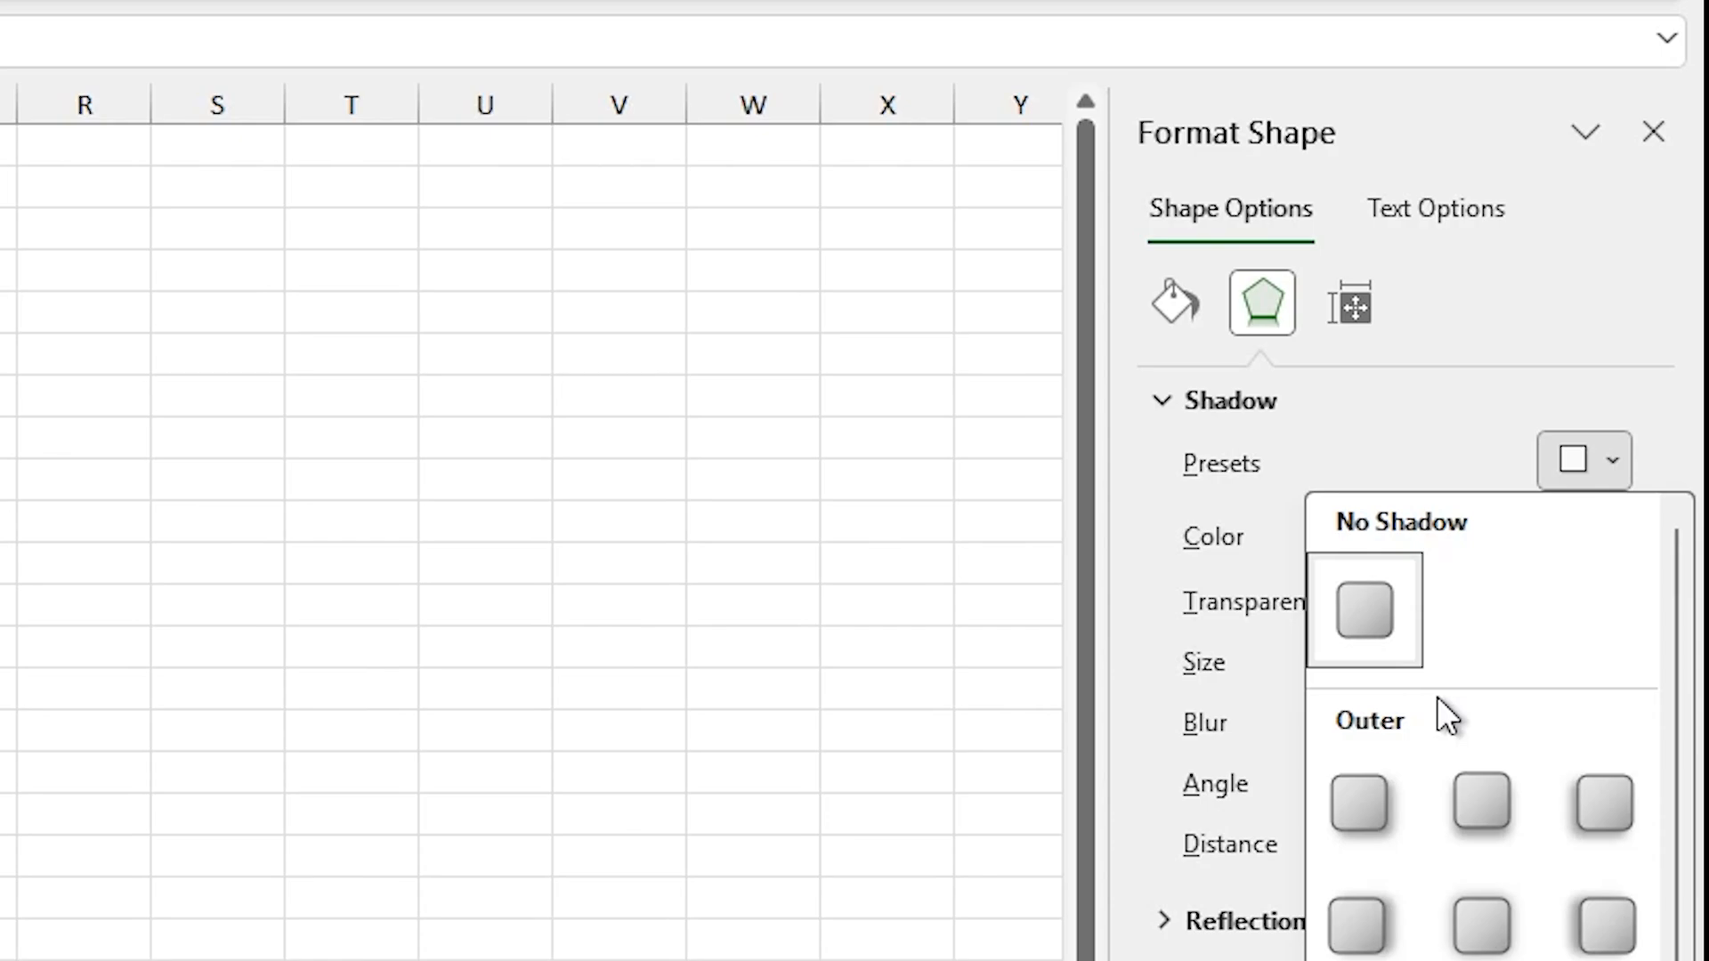
# Step: Close the shadow presets and show the square's Text Fill and Text Outline settings
pyautogui.click(1408, 217)
pyautogui.click(1408, 217)
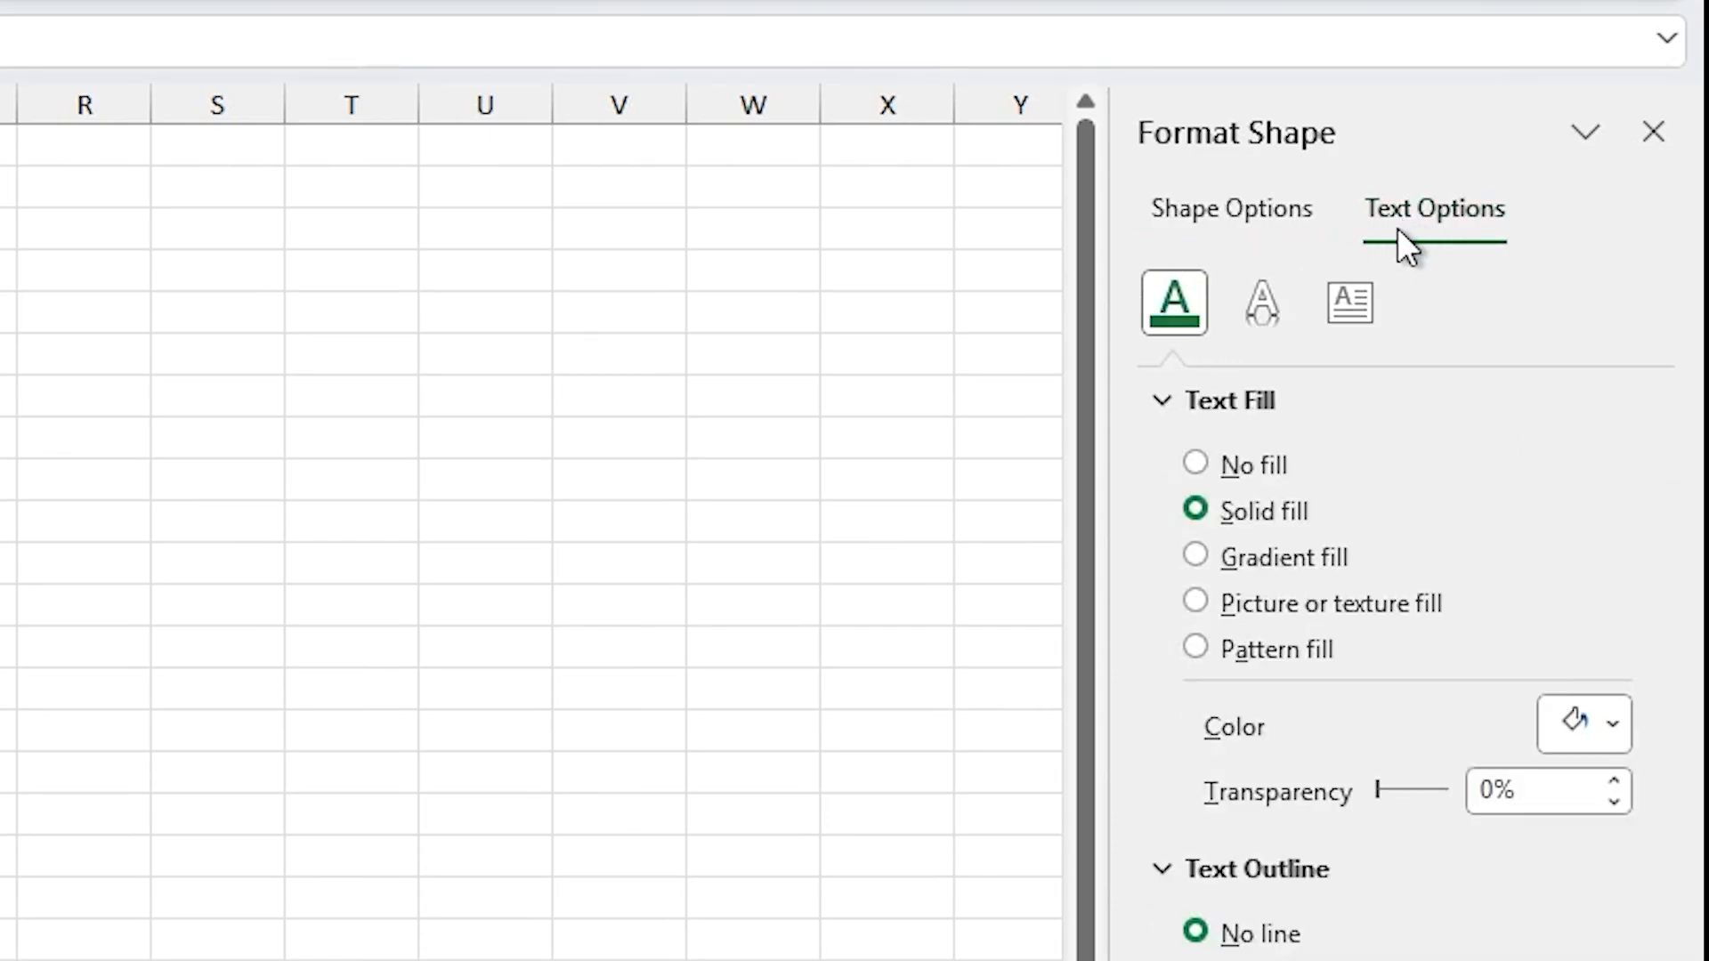